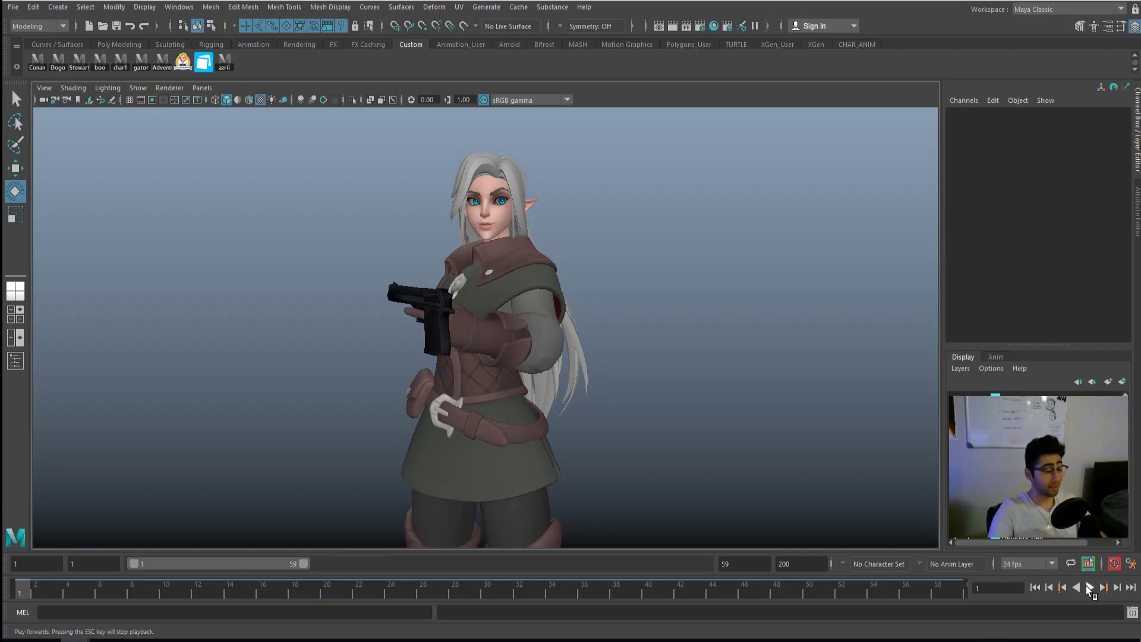
Play the character animation in the camera view, stop it, and return to frame 1.
left_click(1087, 587)
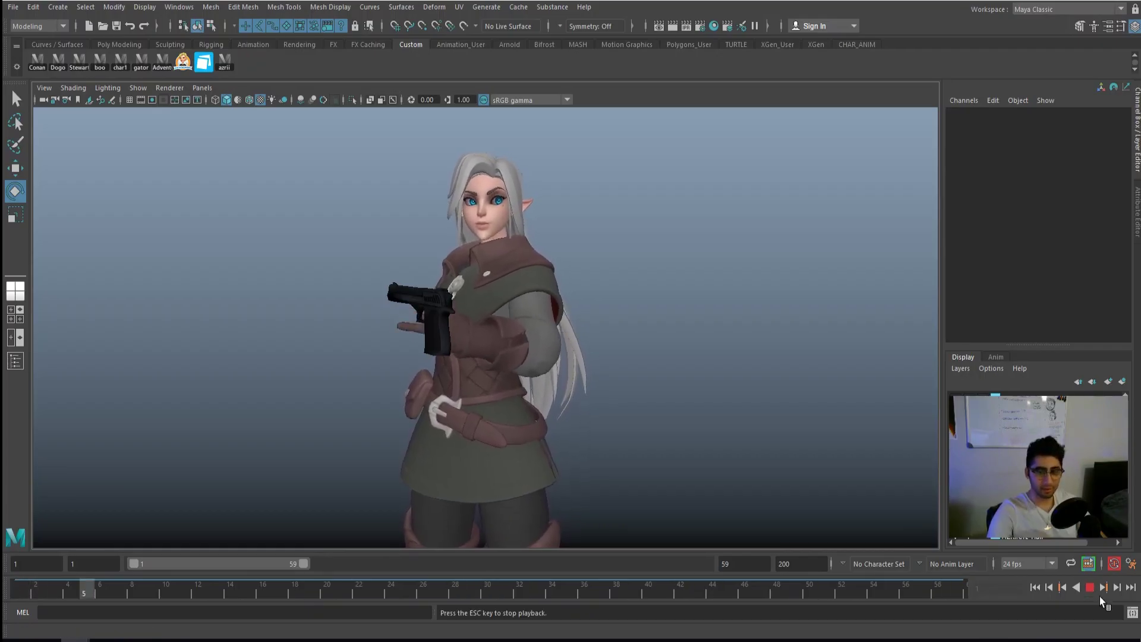
key("Escape")
left_click_drag(45, 599, 20, 594)
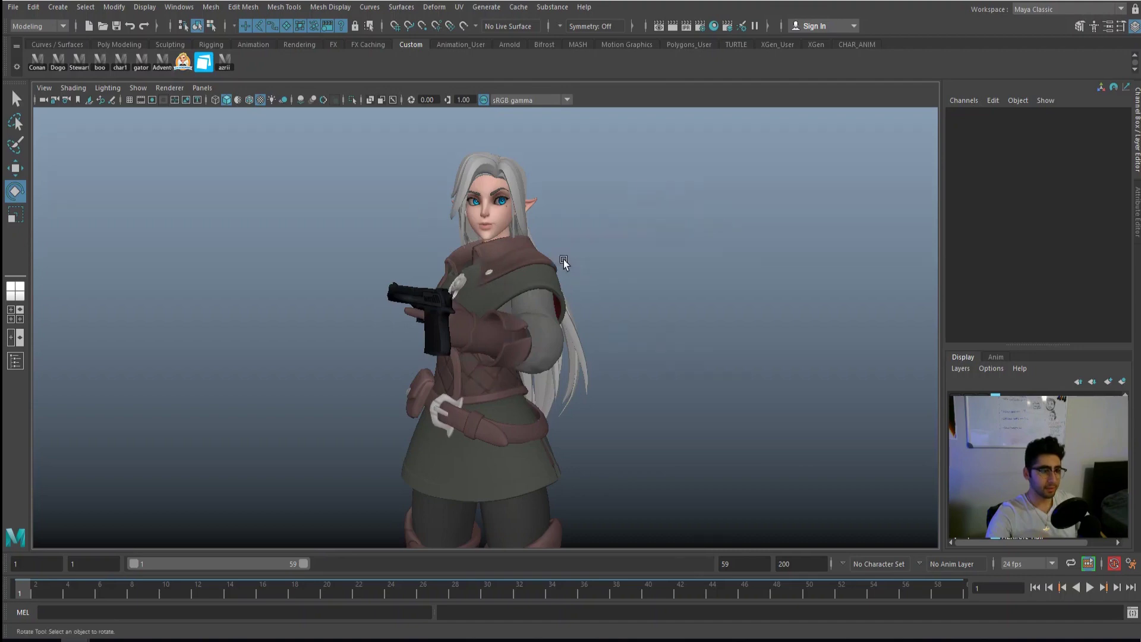
Show the rig controls in the perspective view around the gun and select the left-hand control together with the gun's main control.
key("space")
key("space")
left_click_drag(432, 433, 459, 423, "alt")
key("alt+1")
scroll(480, 402, "down", 3)
middle_click_drag(480, 402, 481, 414, "alt")
left_click_drag(501, 429, 589, 421, "alt")
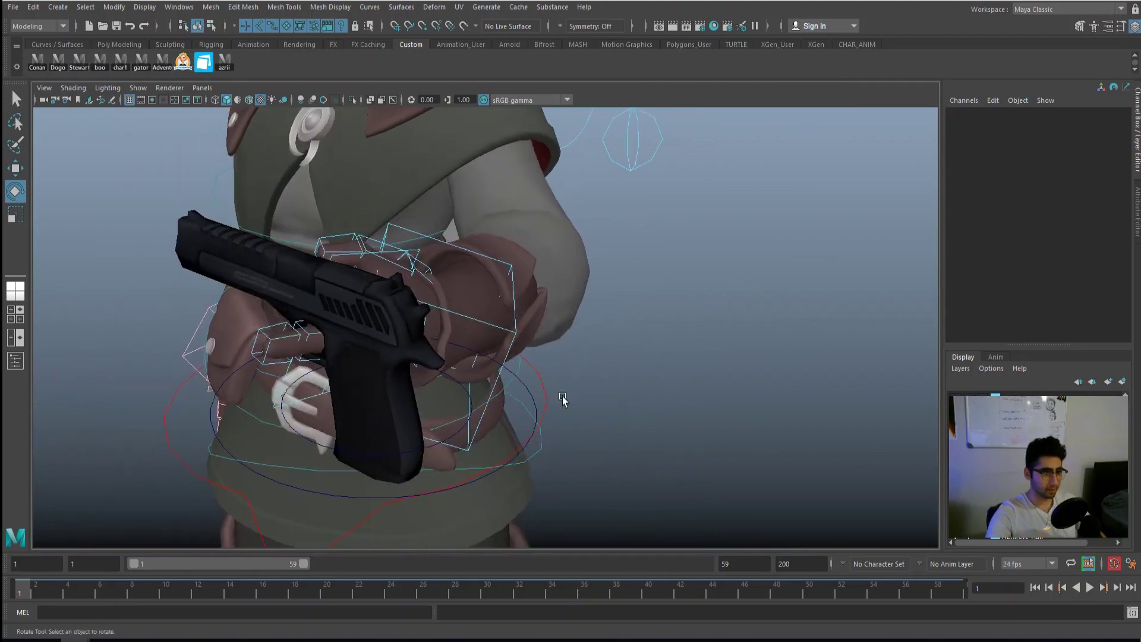
left_click(511, 335)
key("q")
left_click_drag(511, 335, 271, 383, "alt")
left_click(291, 342)
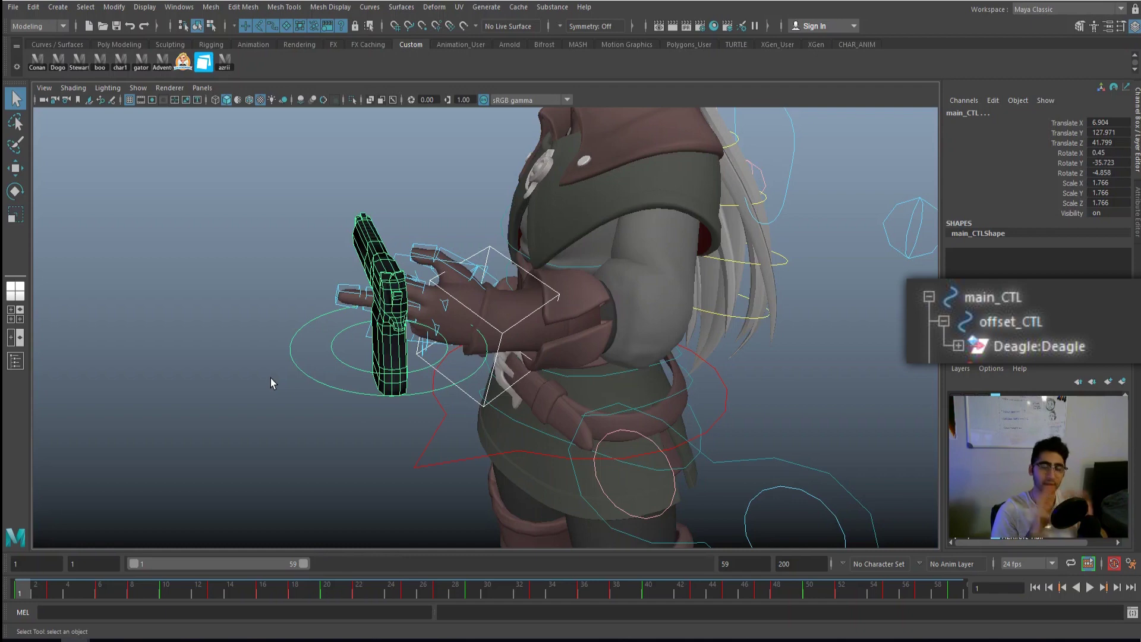
Parent-constrain the gun's main control to the character's left hand IK control.
left_click_drag(248, 381, 344, 498, "alt")
left_click(344, 498)
left_click(538, 327)
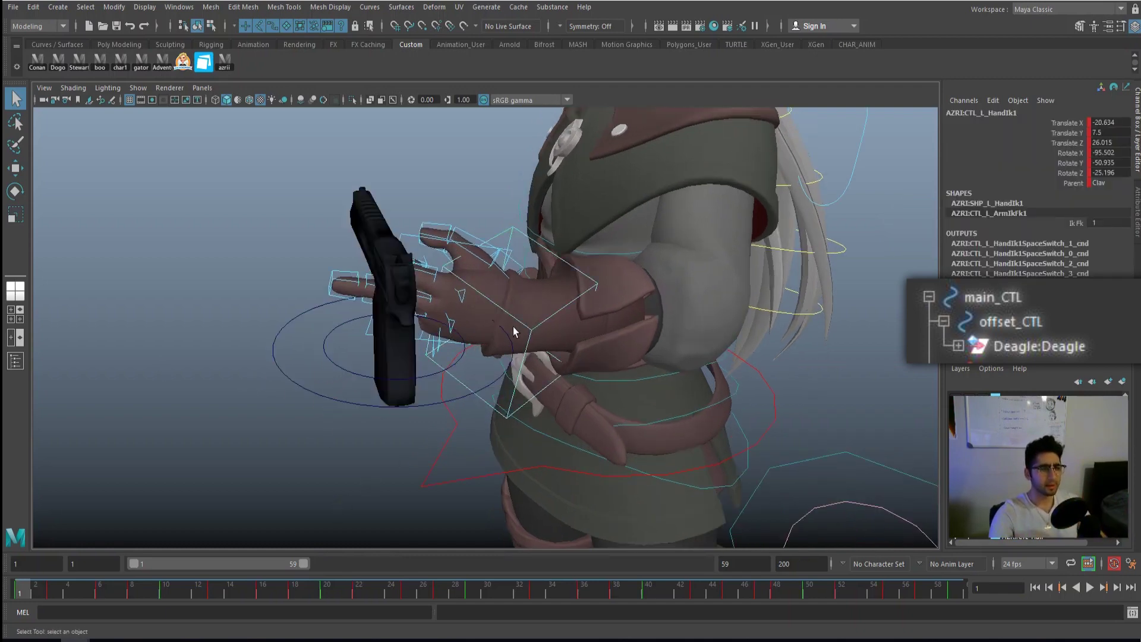
left_click(319, 397)
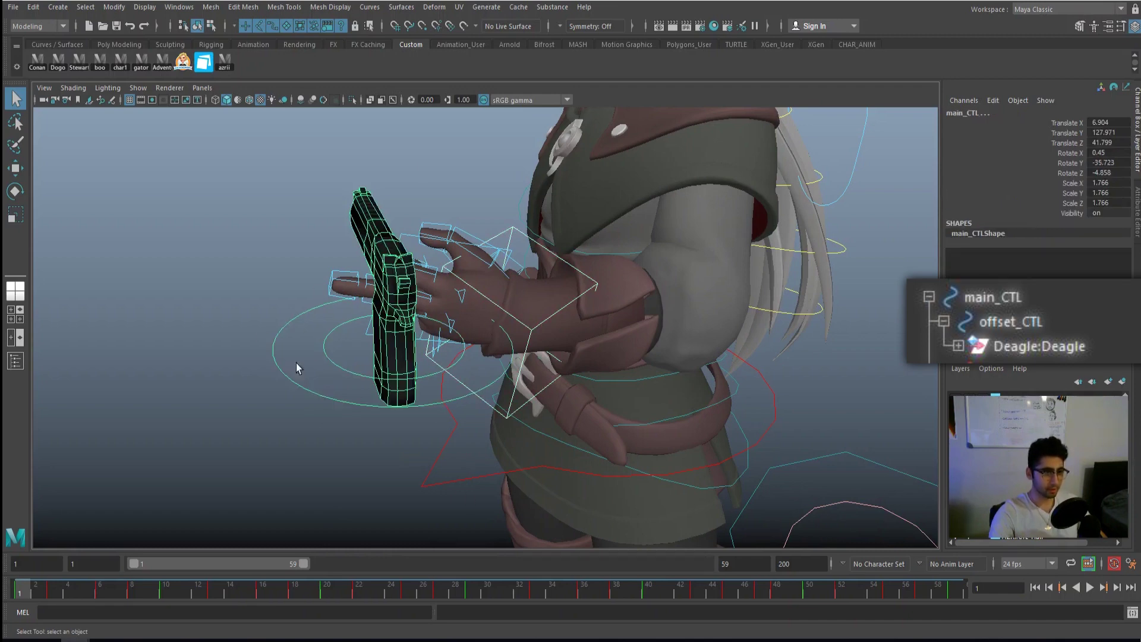
left_click(47, 27)
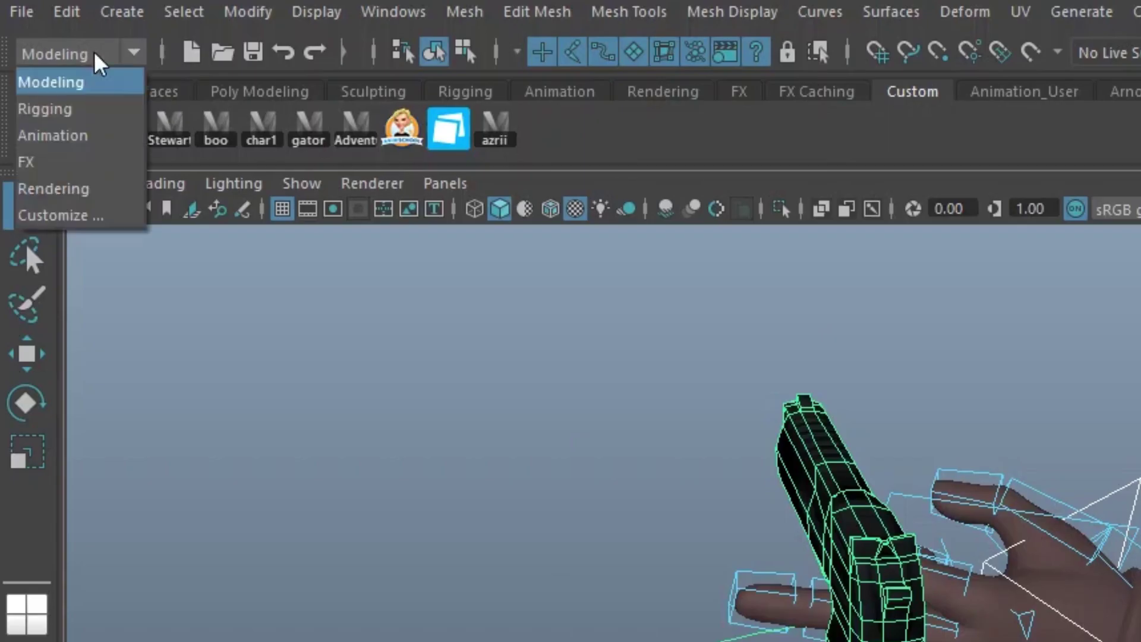
left_click(71, 135)
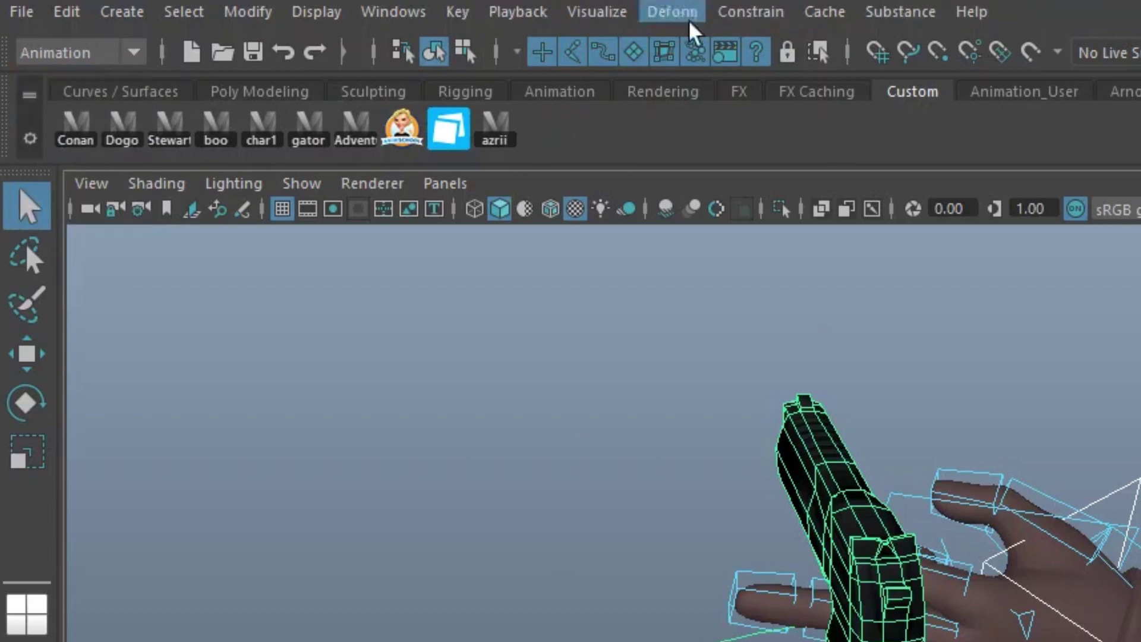
left_click(735, 13)
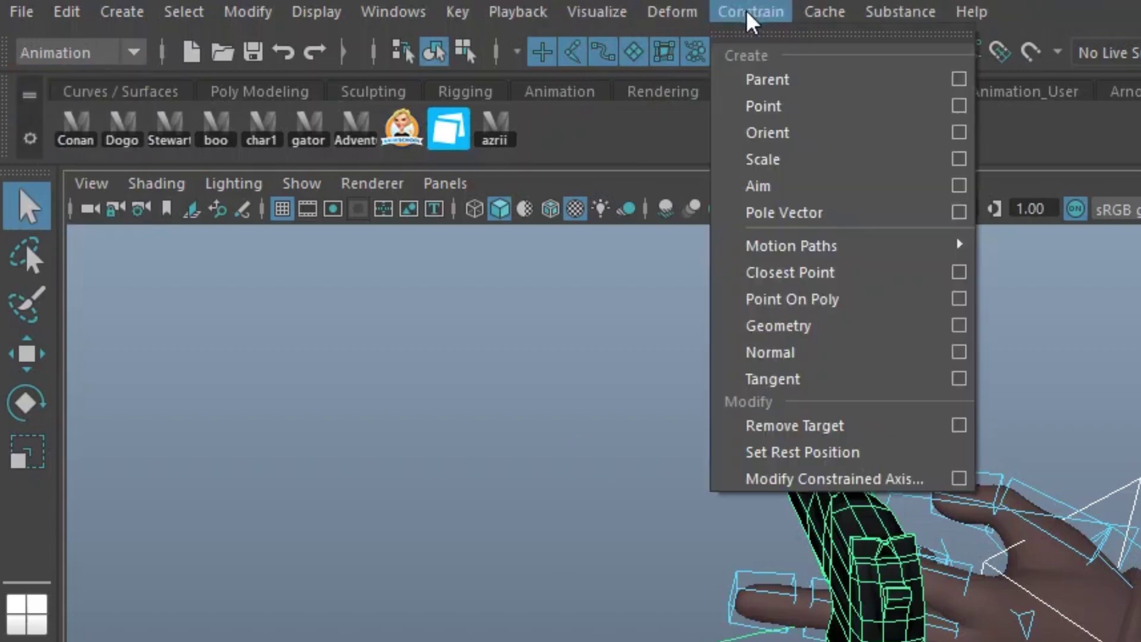
left_click(793, 82)
left_click(515, 578)
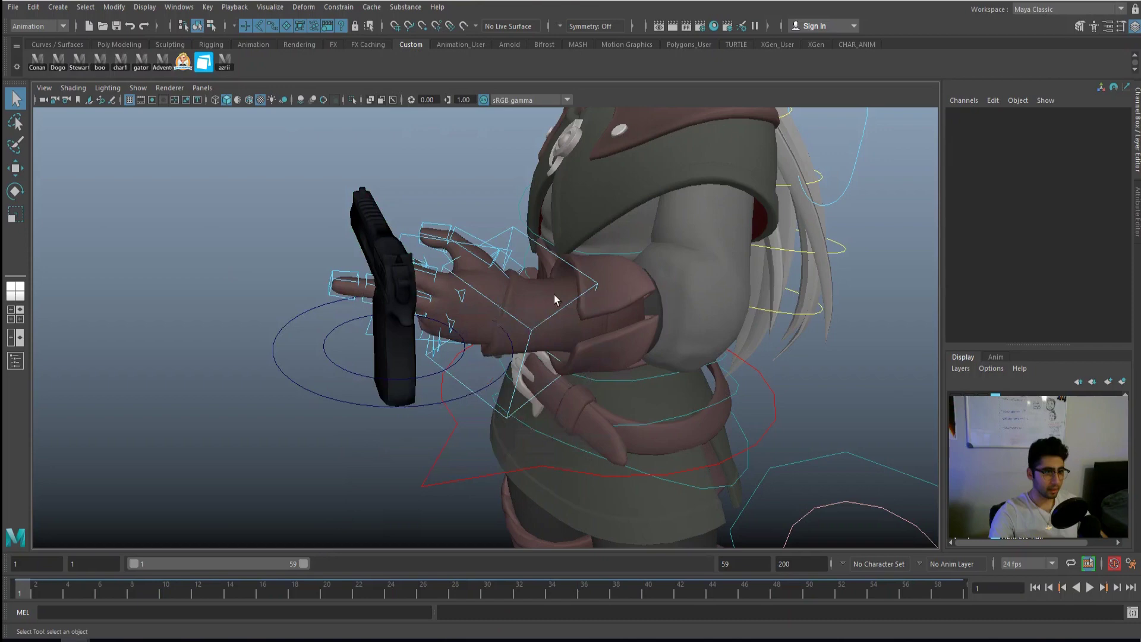
Play the animation in the camera view to check that the gun follows the hand.
key("space")
key("space")
key("alt+v")
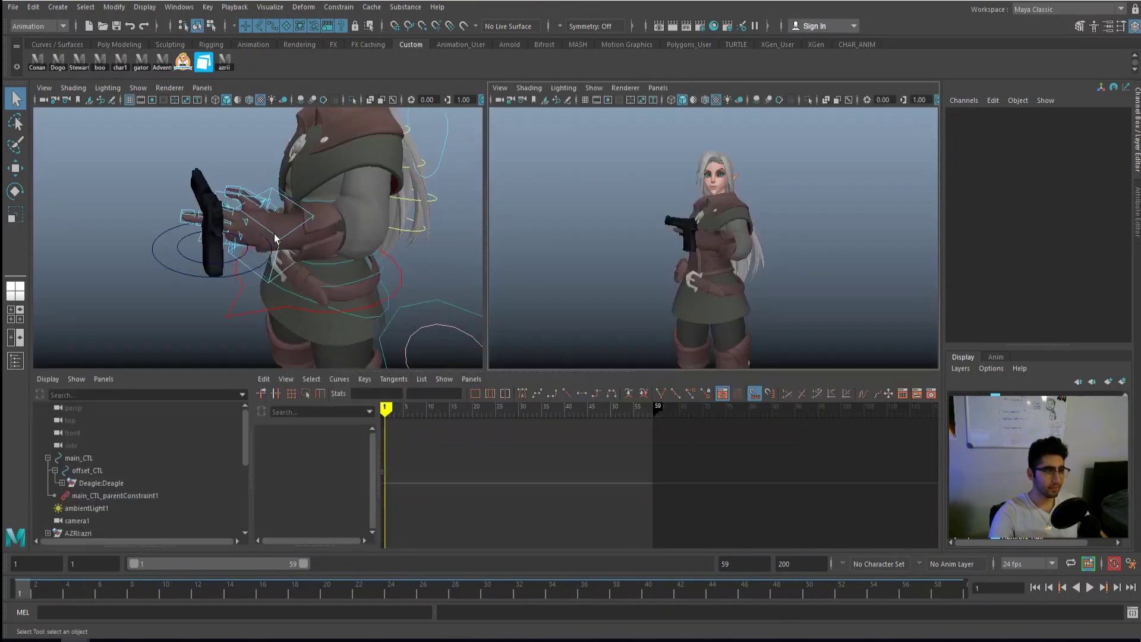
Try rotating the gun by its offset control around the existing pivot in the camera view, and undo the rotation.
key("space")
left_click_drag(280, 313, 647, 363, "alt")
left_click(683, 347)
key("f")
key("e")
left_click_drag(700, 471, 762, 475, "alt")
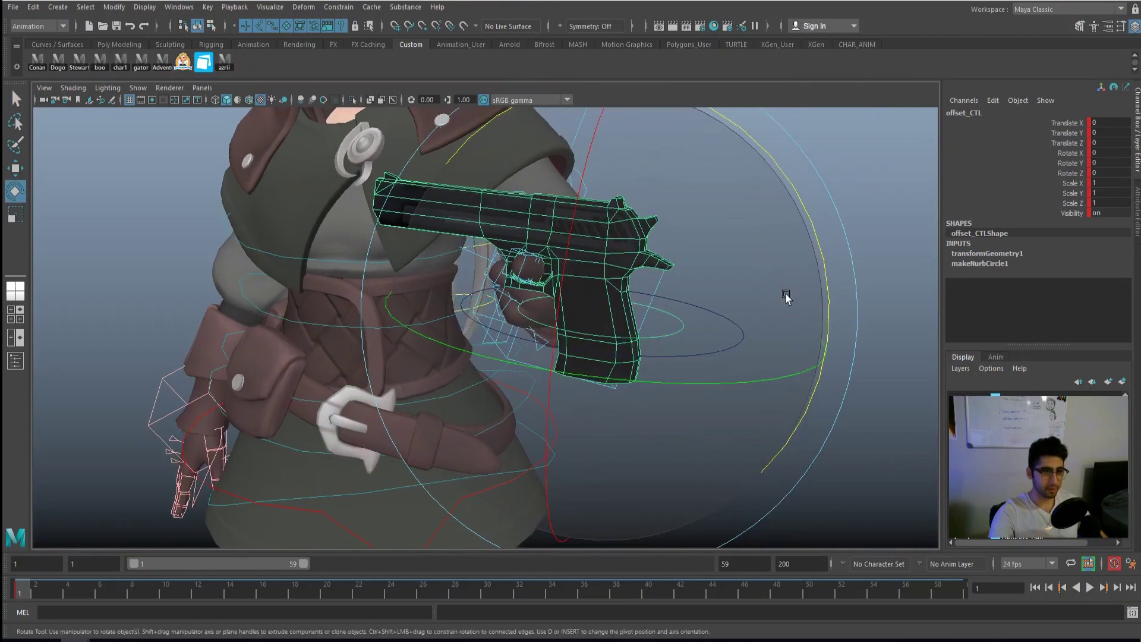
key("1")
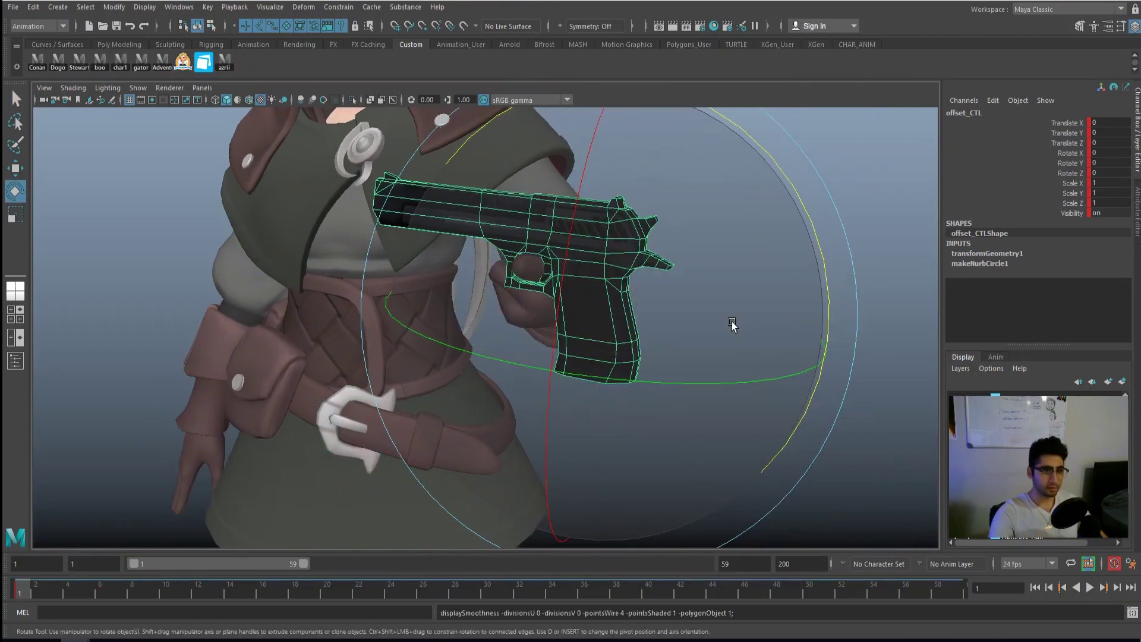
key("space")
key("space")
left_click_drag(739, 349, 560, 313, "alt")
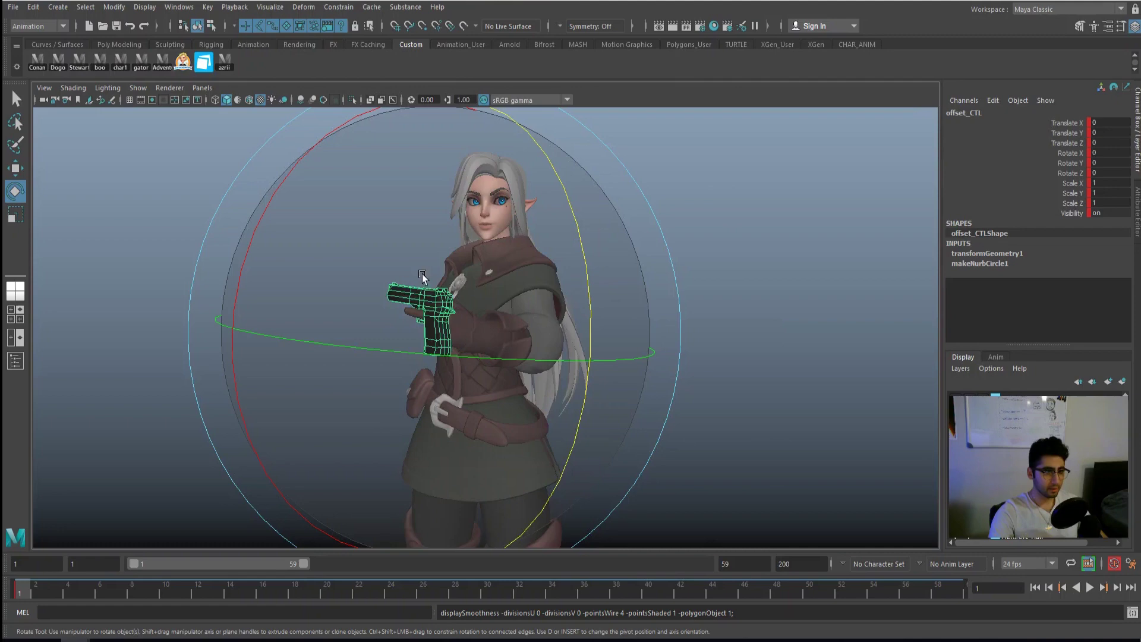
left_click_drag(590, 265, 518, 163)
key("ctrl+z")
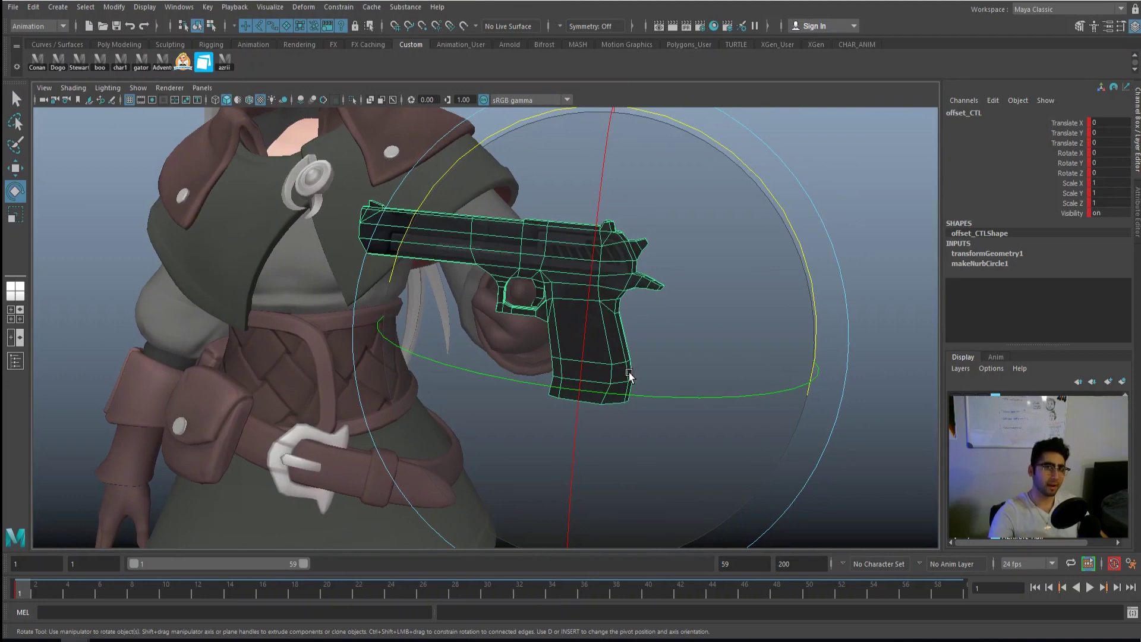
Move the pivot of the gun's offset control to the finger inside the trigger guard.
key("q")
key("alt+1")
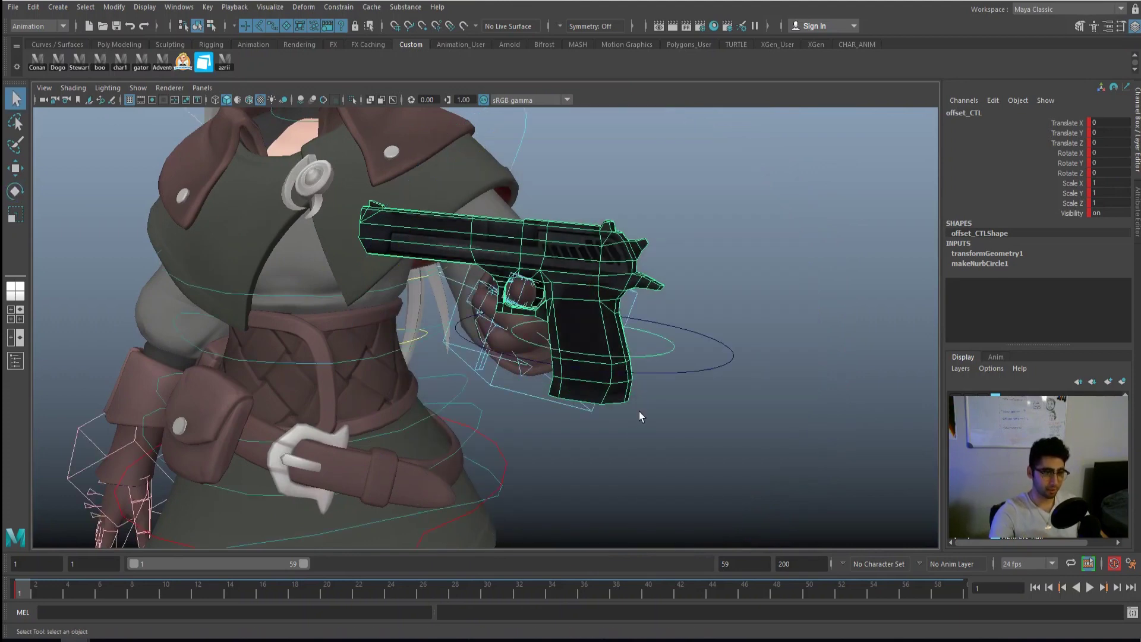
left_click_drag(640, 411, 612, 437, "alt")
left_click_drag(542, 436, 688, 366, "alt")
left_click(669, 345)
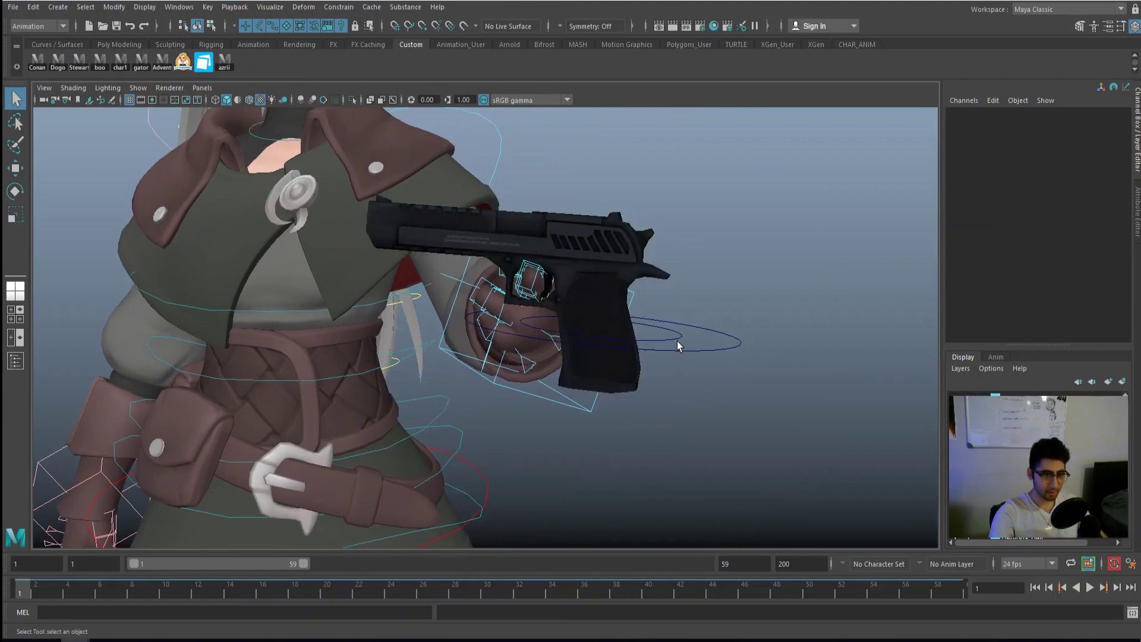
left_click(679, 345)
left_click_drag(683, 400, 706, 446, "alt")
key("w")
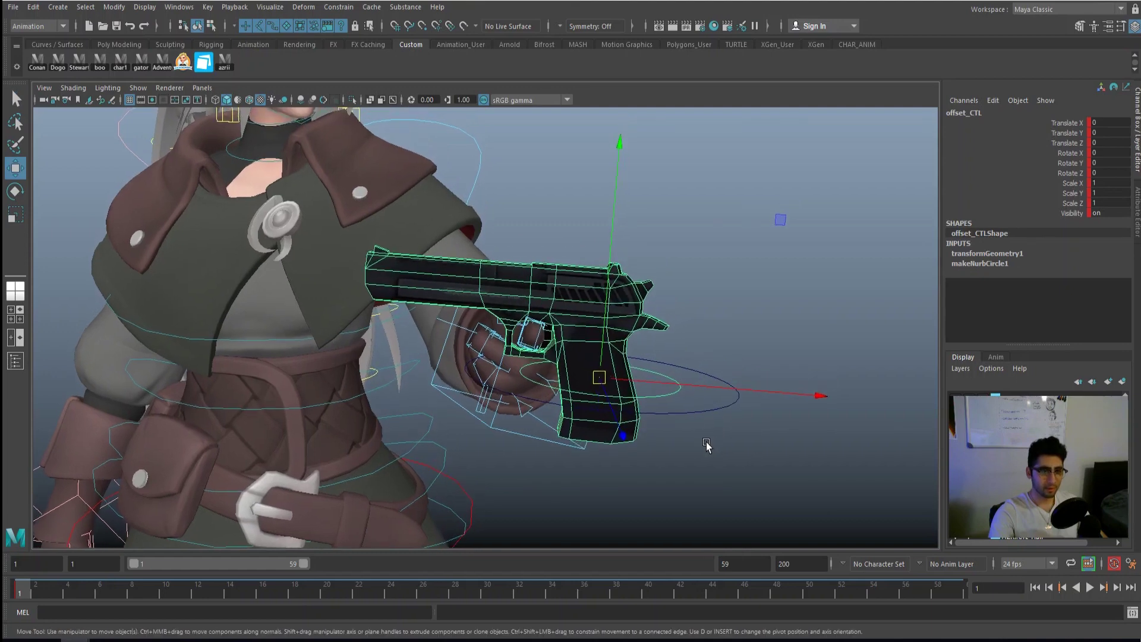
key("d")
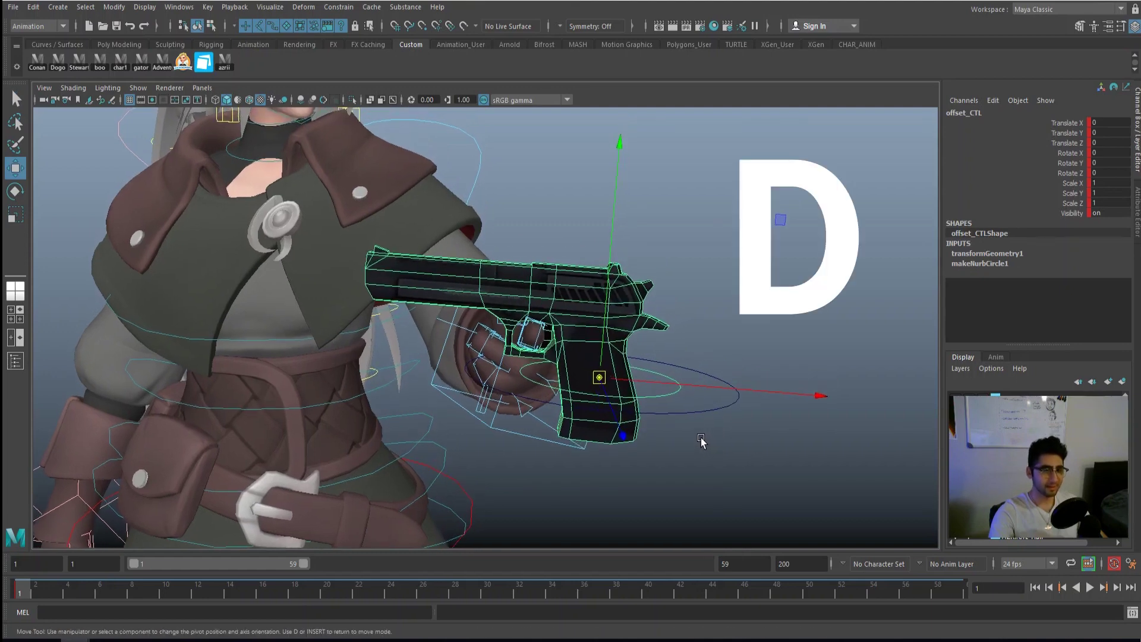
left_click_drag(704, 443, 680, 440, "alt")
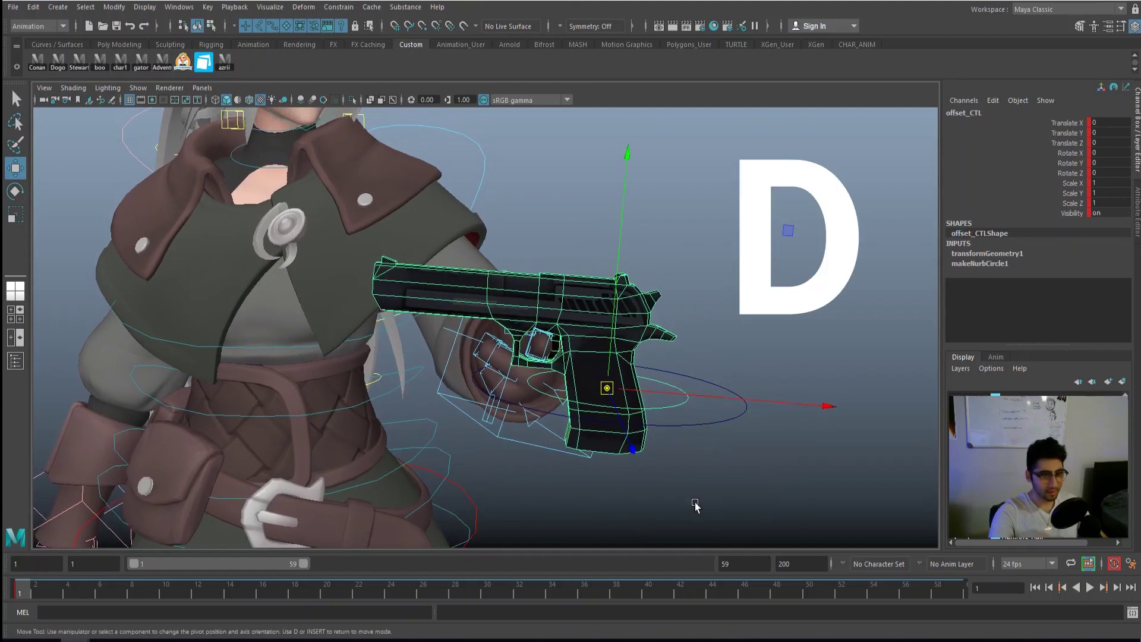
left_click_drag(690, 499, 685, 456, "alt")
left_click_drag(680, 405, 615, 408)
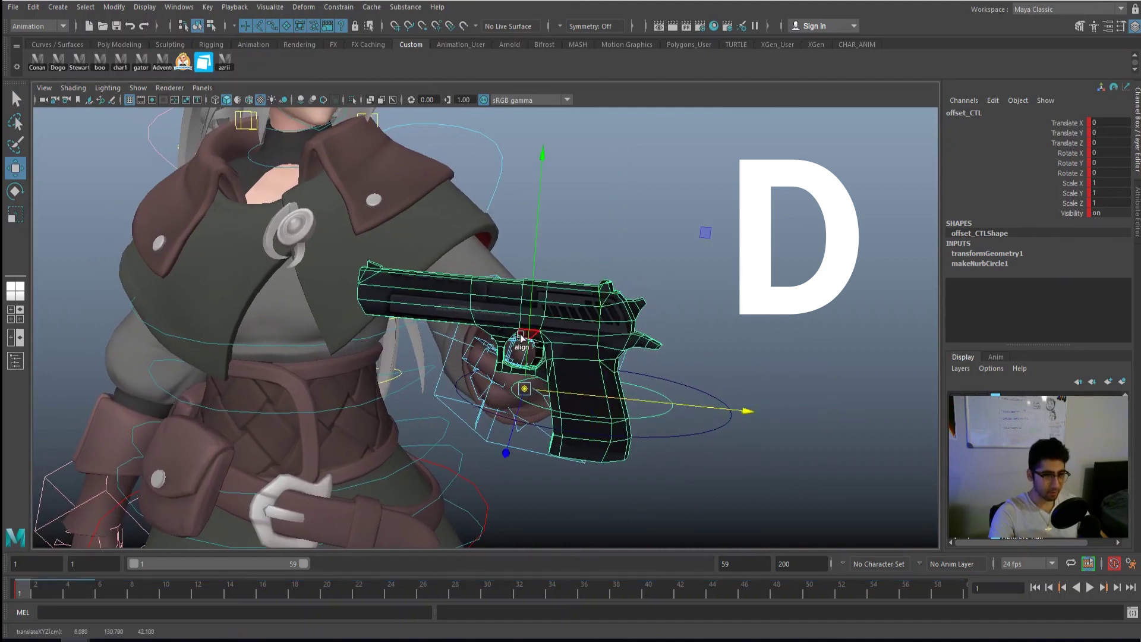
left_click_drag(521, 337, 540, 401)
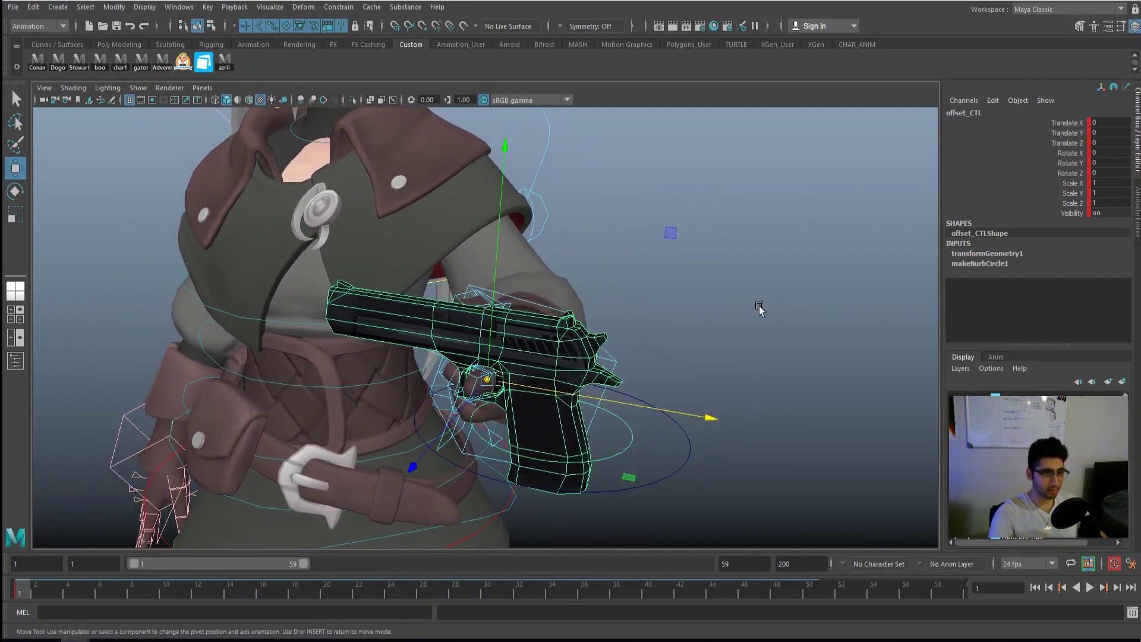
Test-rotate the gun's offset control around the trigger-finger pivot and undo the rotation.
key("q")
left_click(644, 435)
left_click(632, 438)
key("e")
left_click_drag(679, 391, 265, 389)
key("ctrl+z")
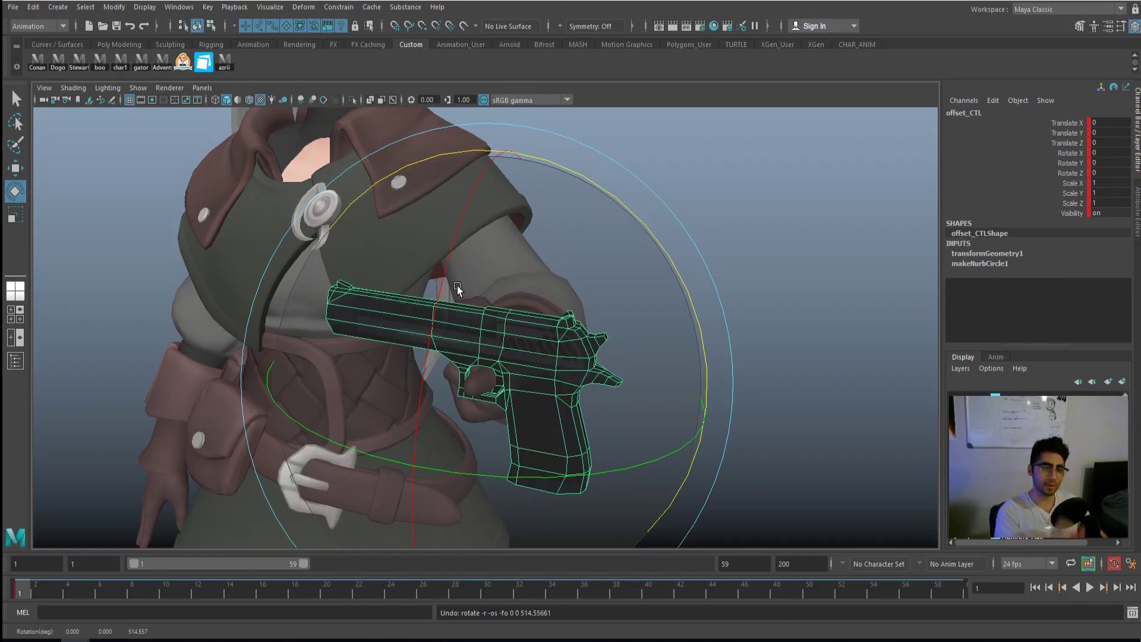
Select the gun's main control with the rig controls shown to examine its parent constraint.
key("q")
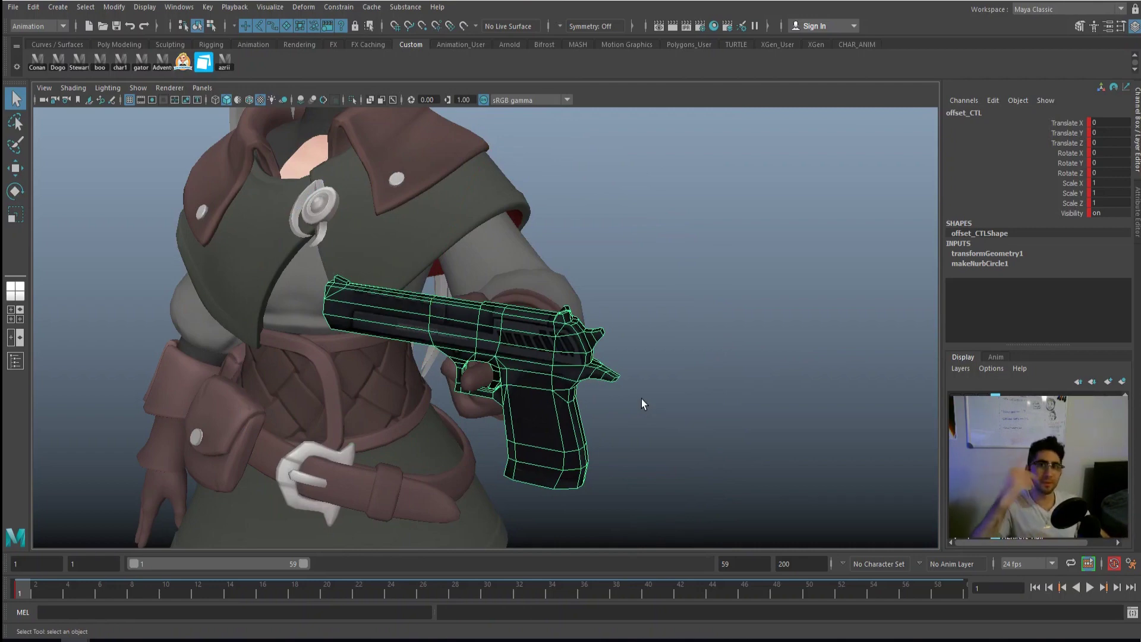
right_click_drag(641, 398, 480, 491, "alt")
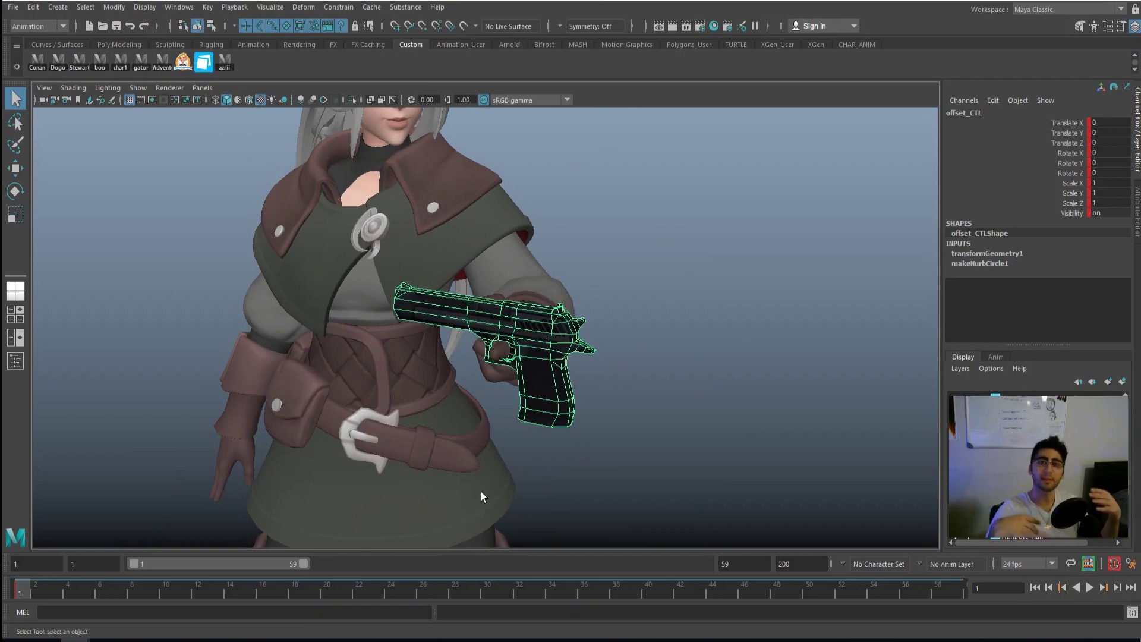
key("alt+1")
left_click_drag(567, 398, 536, 469, "alt")
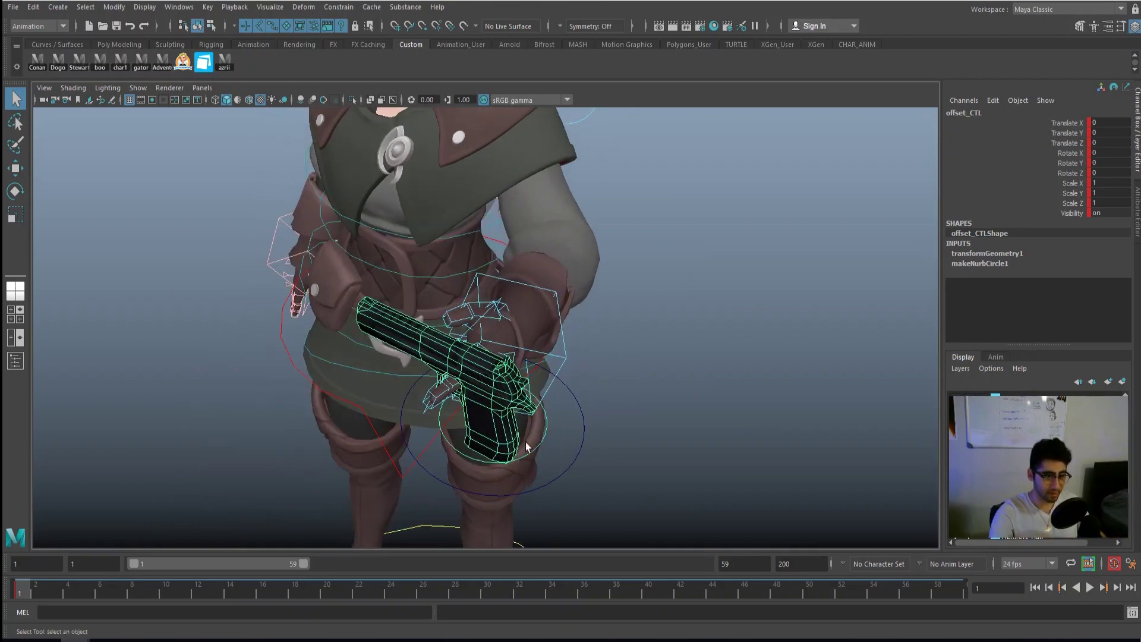
left_click(563, 475)
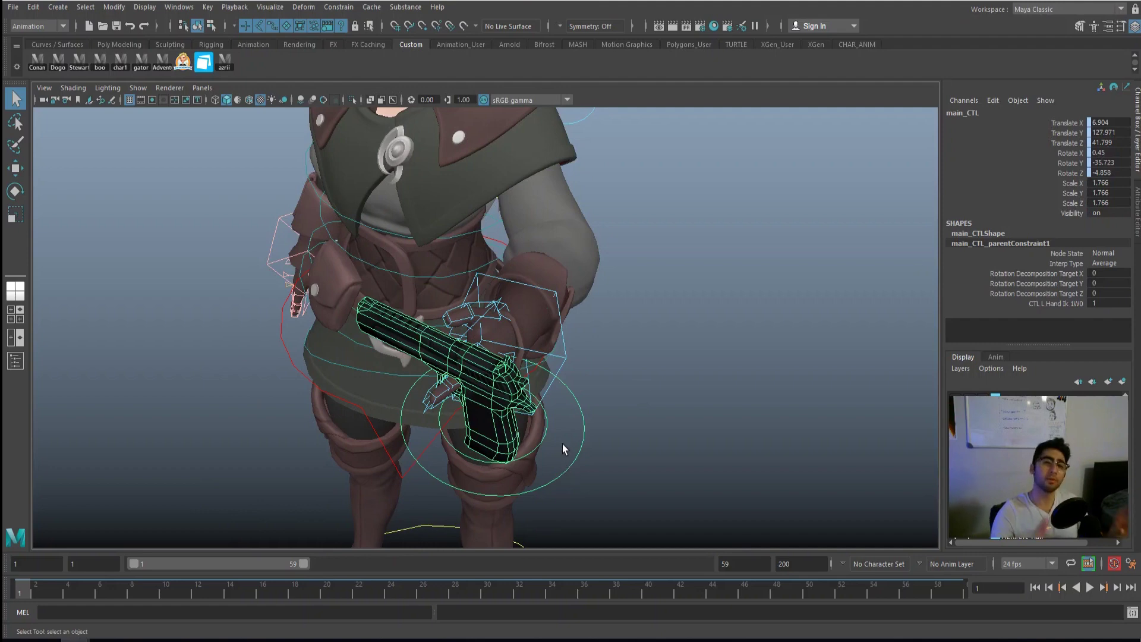
Set Rotate Z of the gun's offset control to -2000 at frame 59.
left_click(540, 450)
left_click(540, 450)
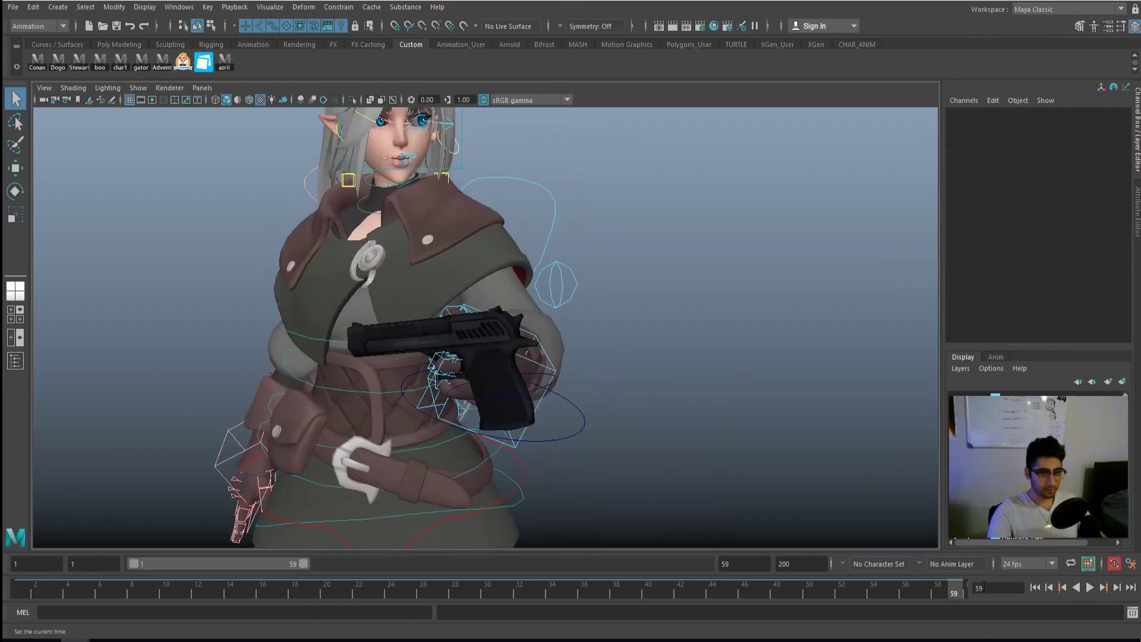
left_click(555, 384)
double_click(1102, 173)
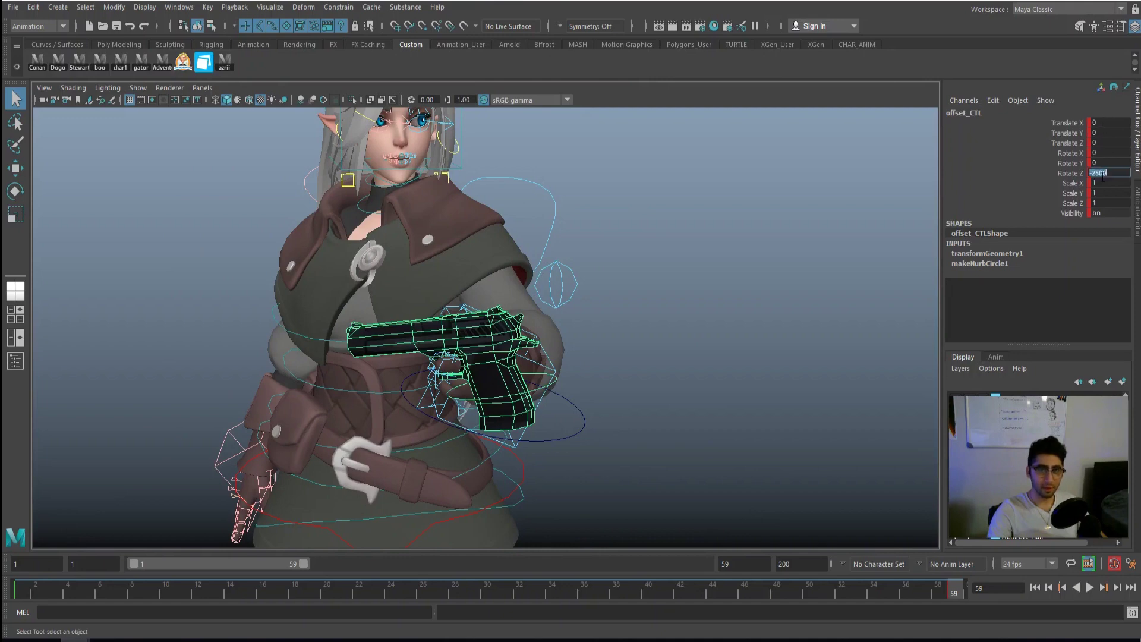
type("-200")
key("Return")
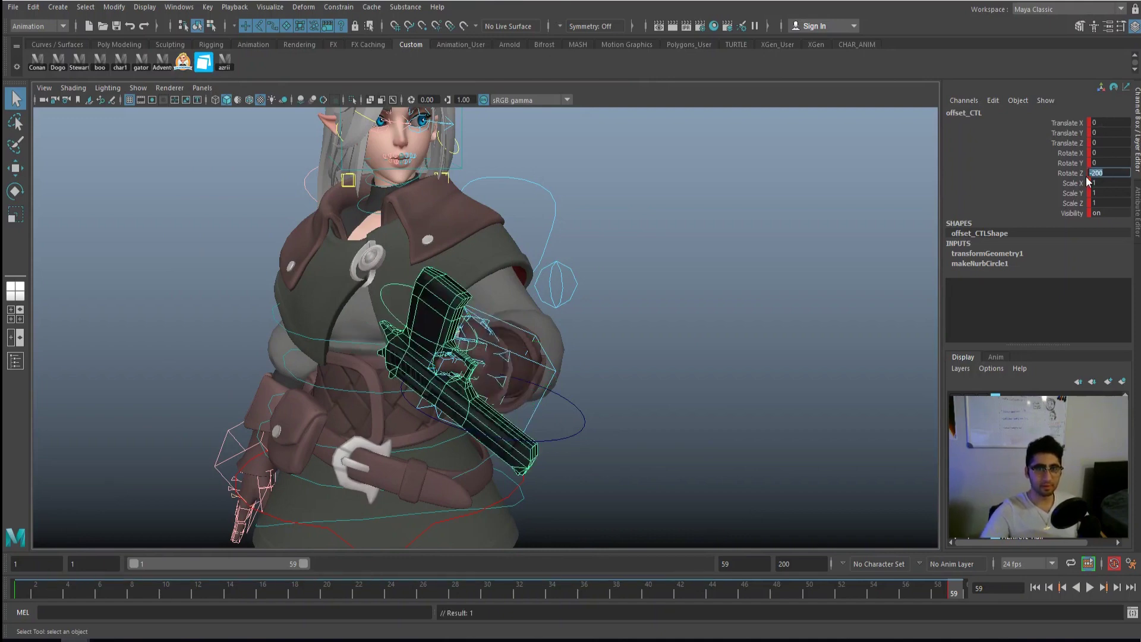
type("0")
key("Return")
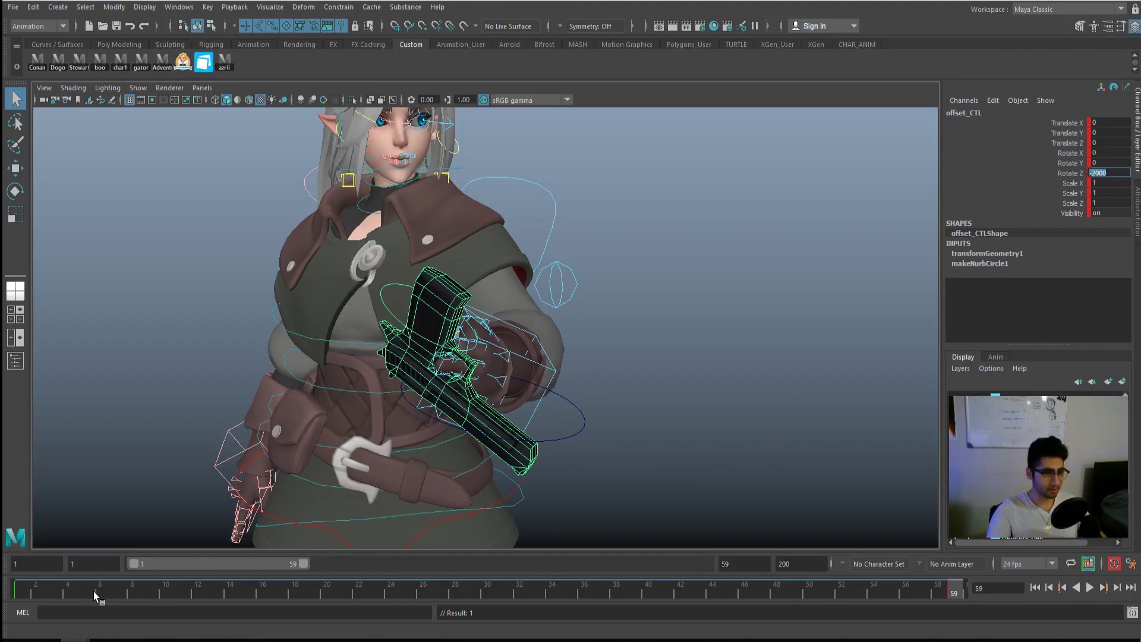
Frame the offset control's animation curves in the Graph Editor and apply linear tangents.
key("space")
key("f")
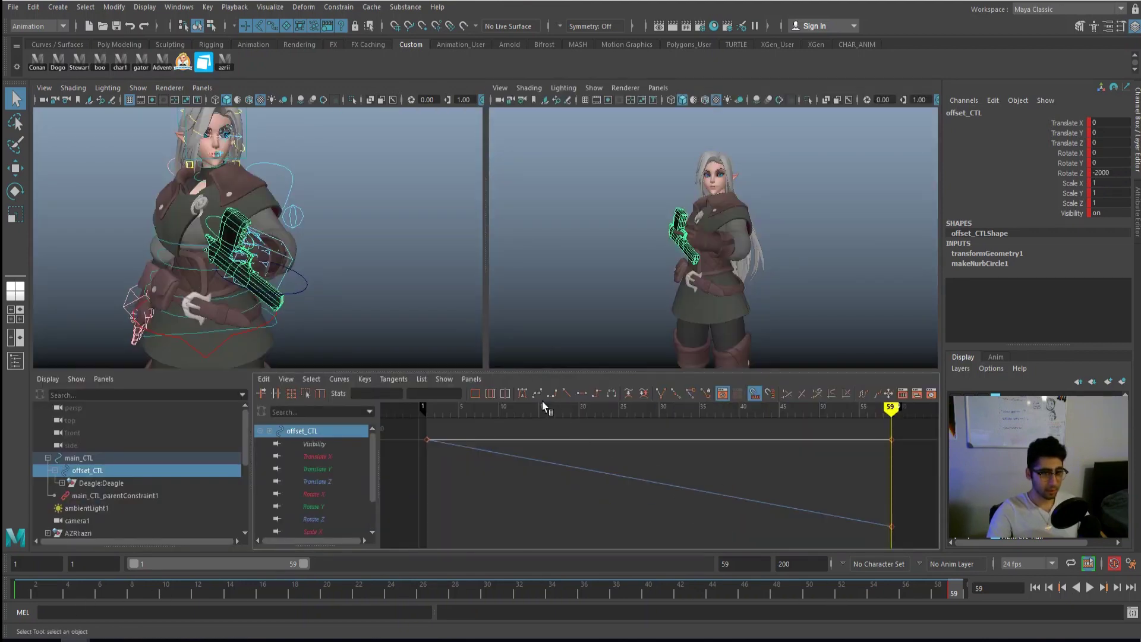
left_click(562, 392)
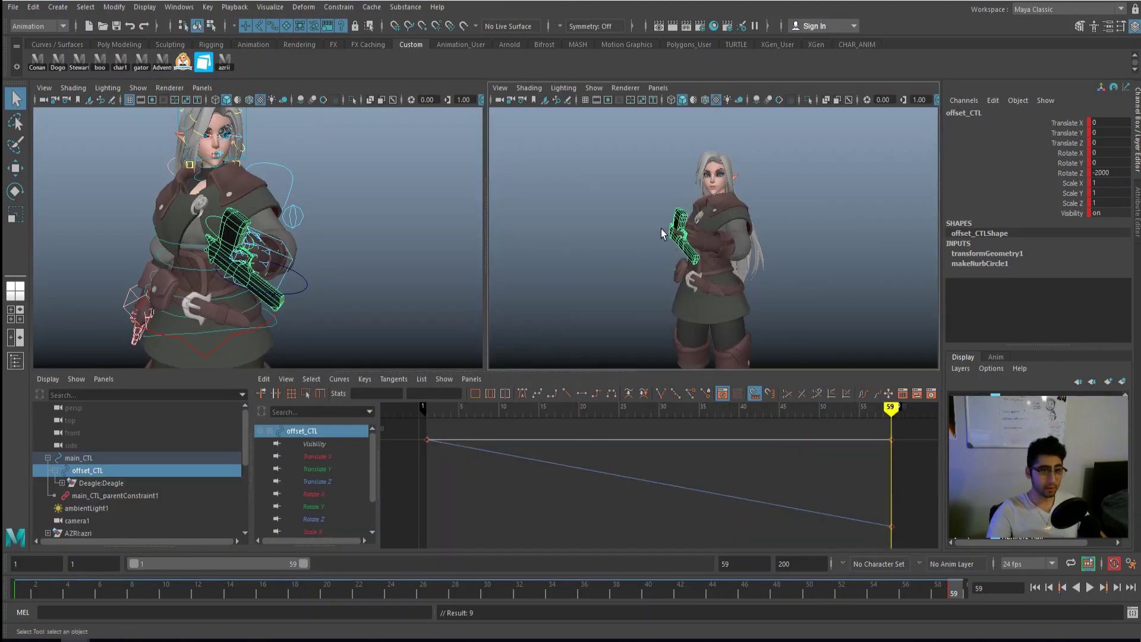
Play the animation in the camera view to review the gun's spin around the finger.
key("space")
left_click(757, 391)
left_click(1088, 583)
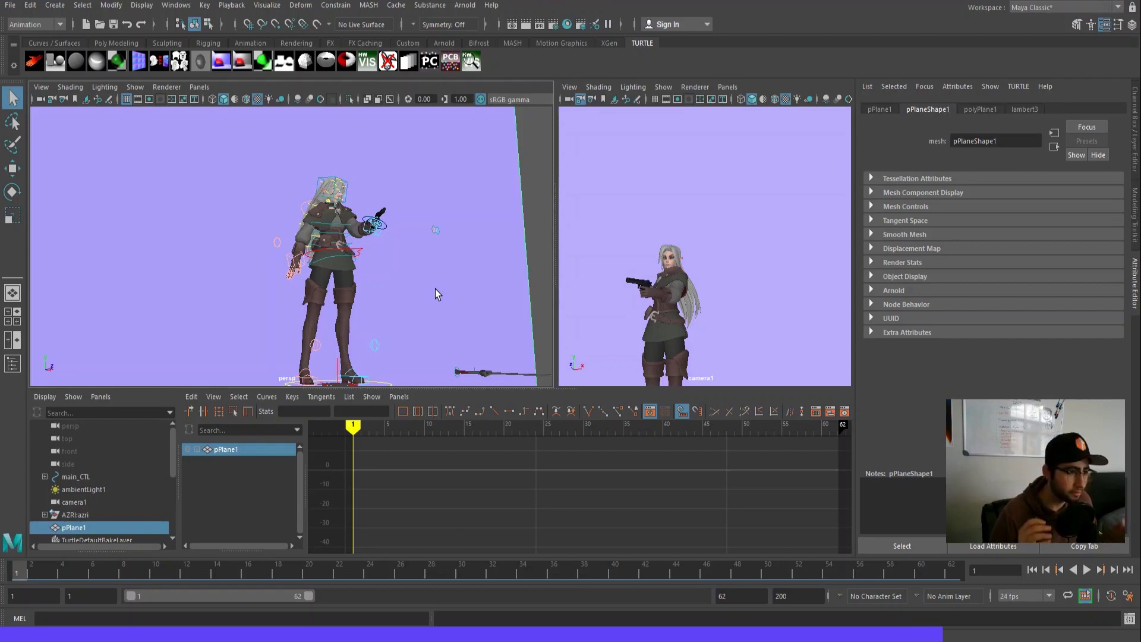
left_click_drag(435, 289, 376, 263, "alt")
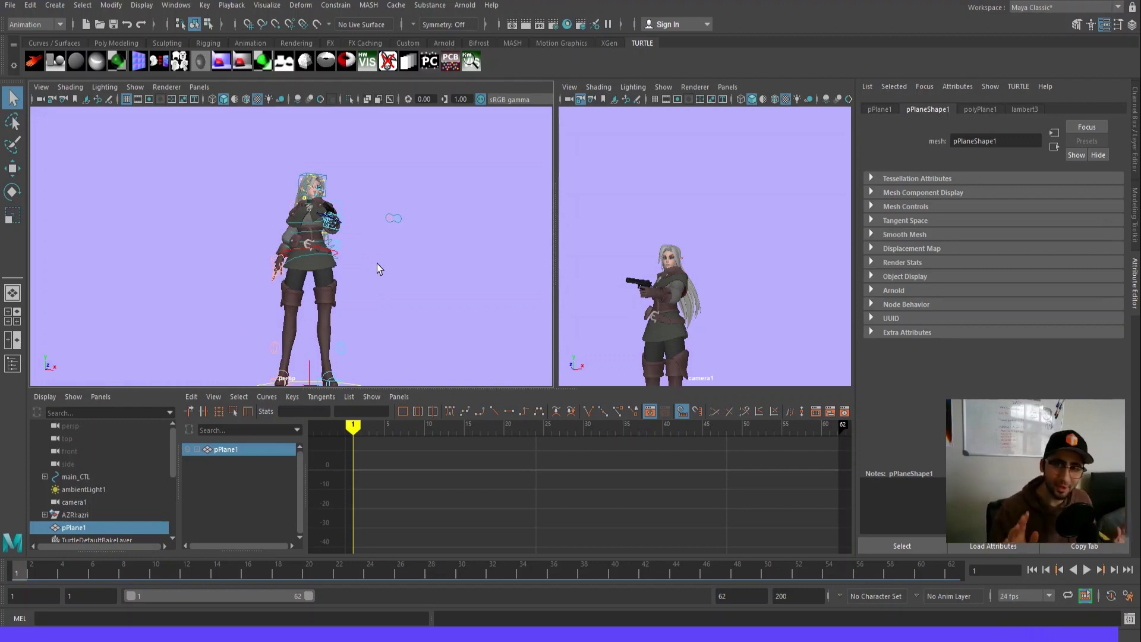
middle_click_drag(377, 263, 389, 266, "alt")
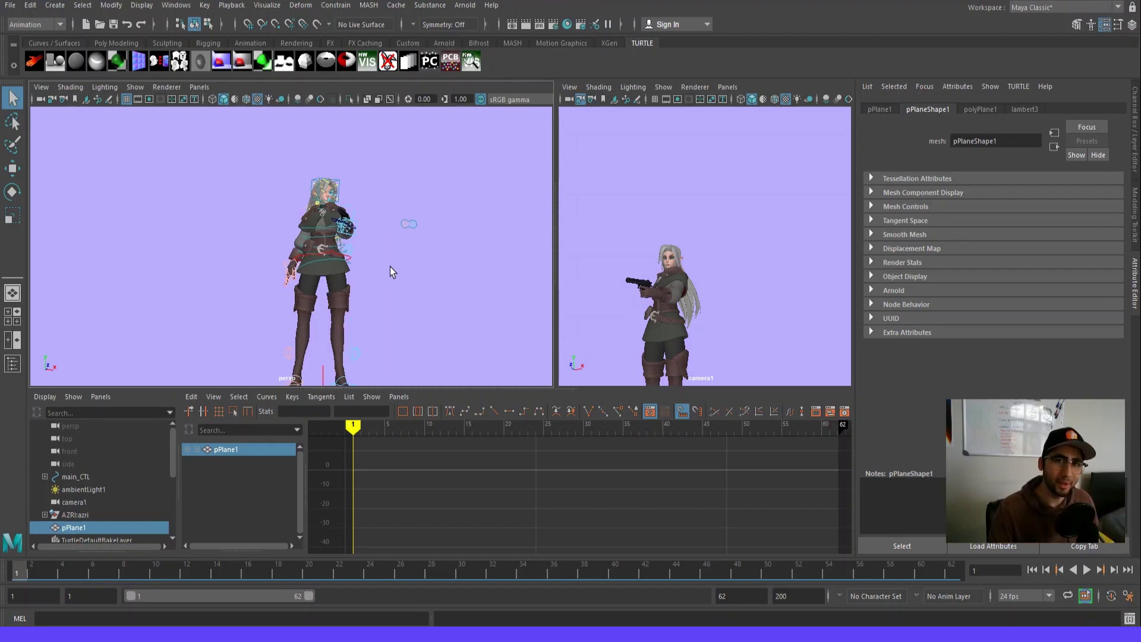
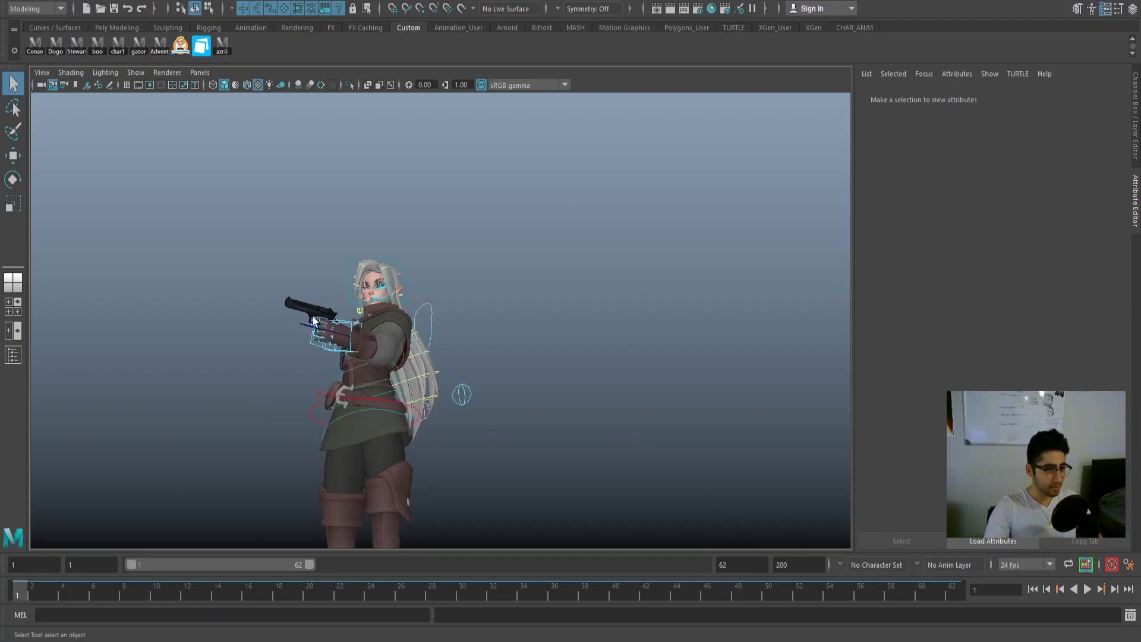
Select the gun's main control in the perspective view and delete its key at frame 1.
key("space")
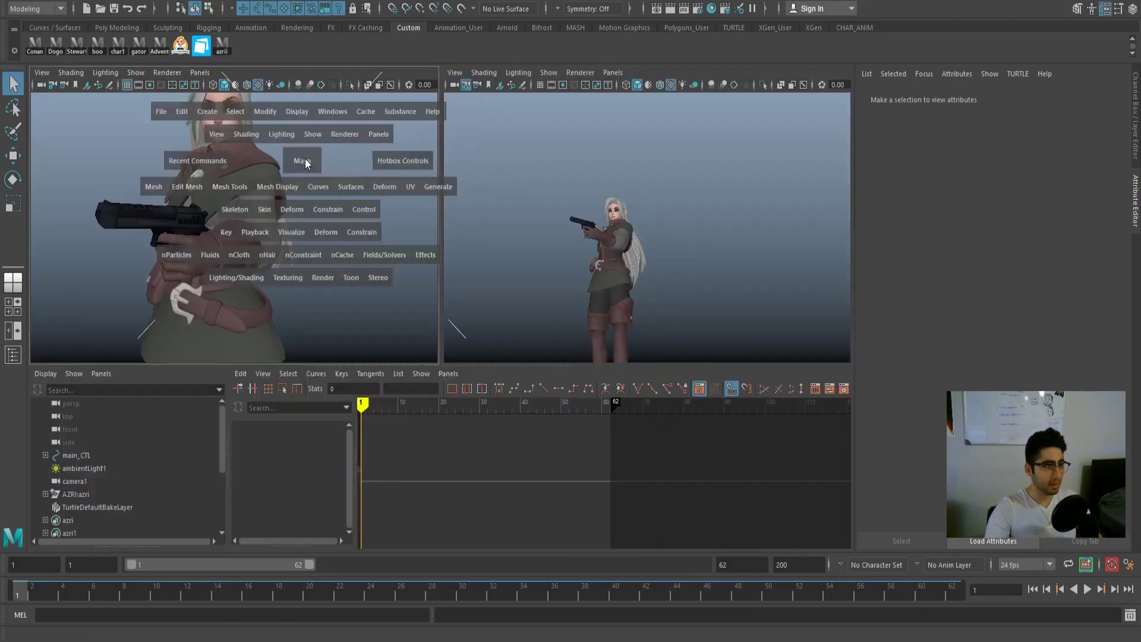
key("space")
key("alt+1")
left_click_drag(556, 376, 146, 506, "alt")
left_click(365, 381)
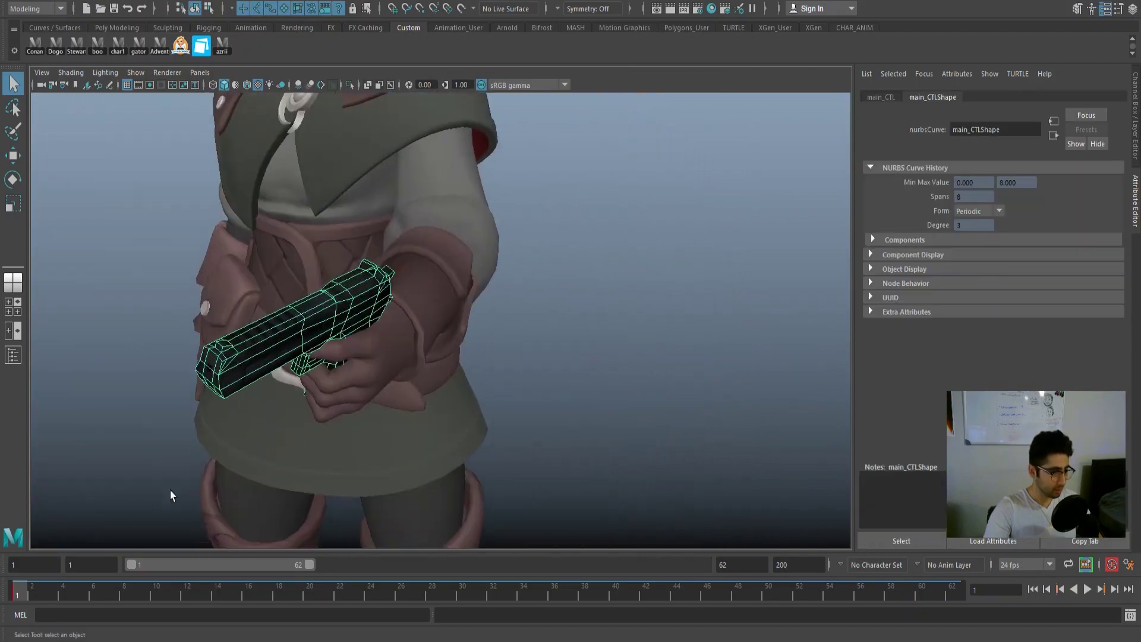
left_click_drag(404, 458, 316, 422, "alt")
key("alt+1")
left_click_drag(470, 438, 315, 473, "alt")
right_click(17, 593)
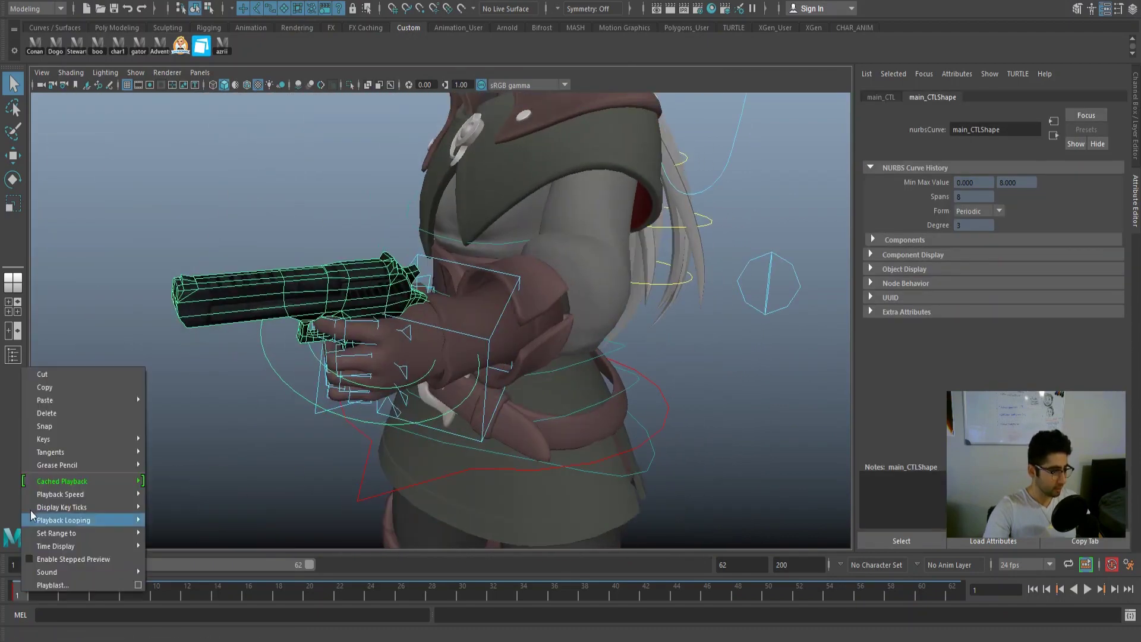
left_click(51, 414)
left_click(128, 407)
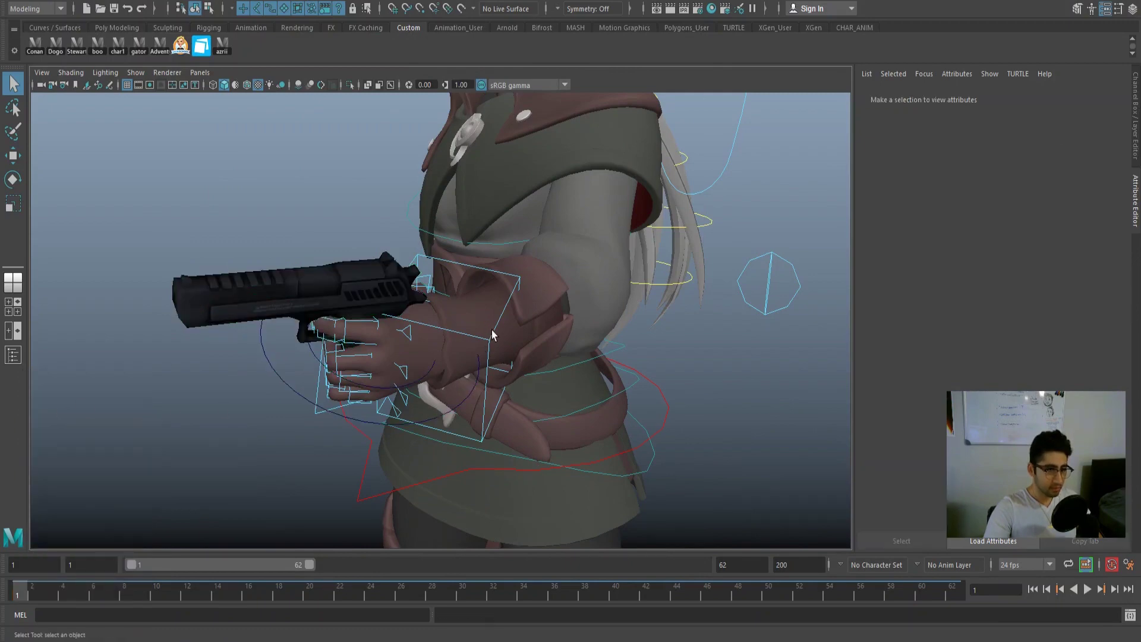
Parent-constrain the gun's main control to the character's left hand IK control.
left_click(492, 335)
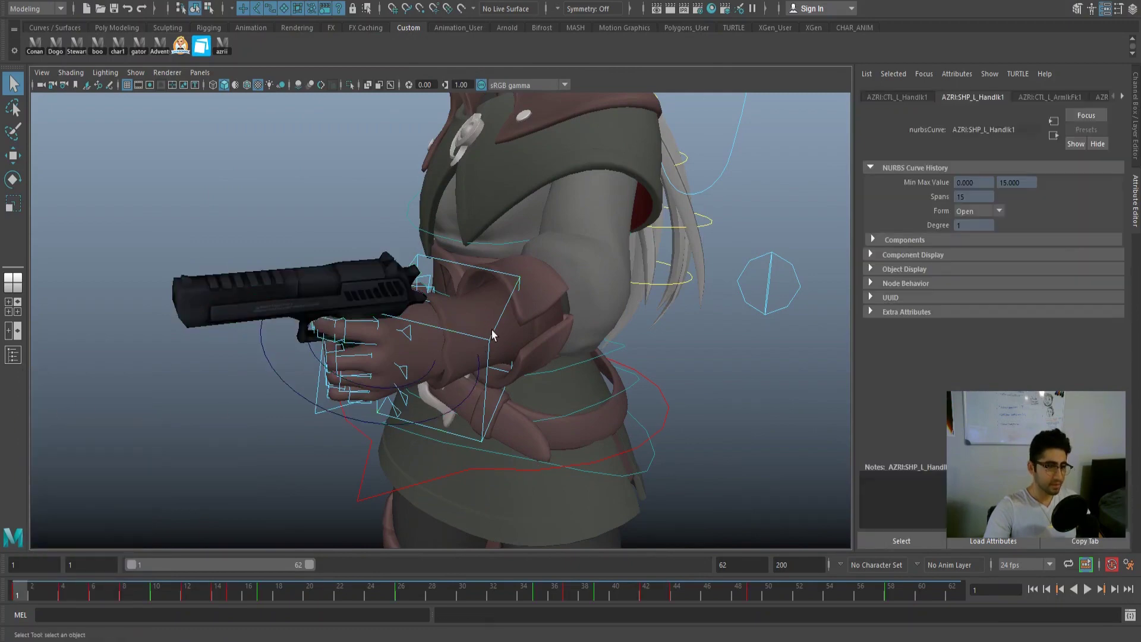
left_click(279, 381)
key("ctrl+a")
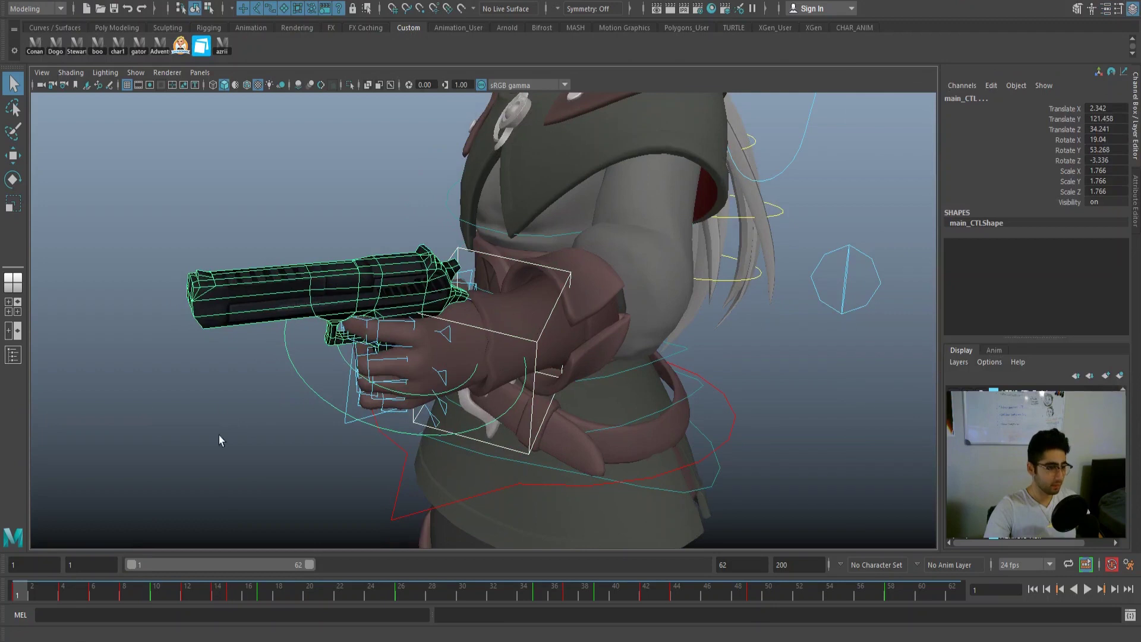
left_click(36, 9)
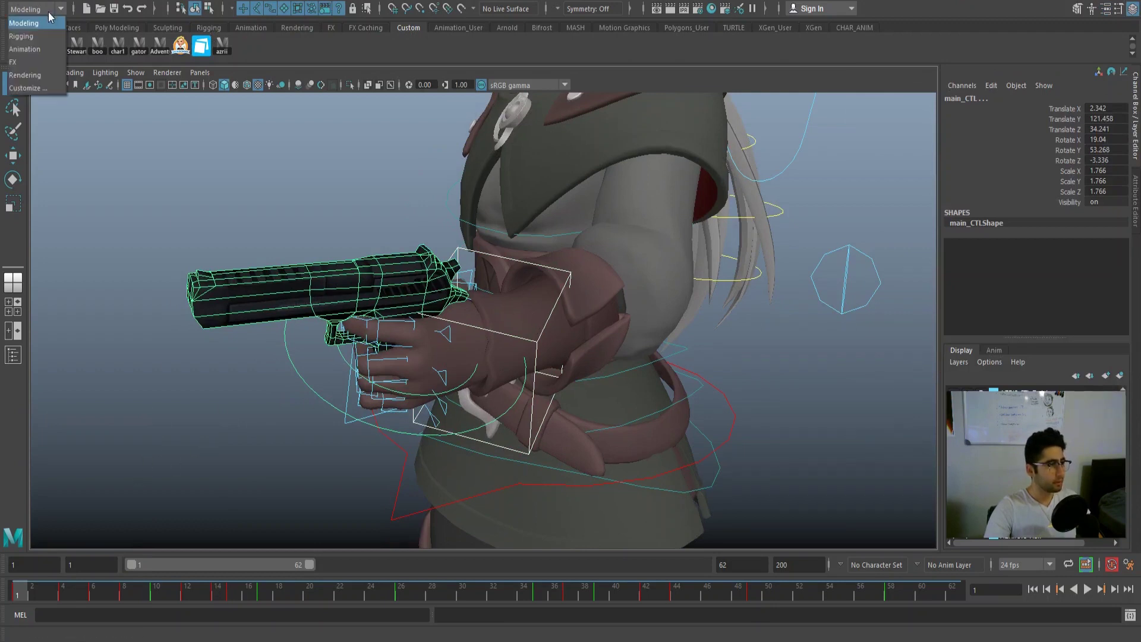
left_click(38, 48)
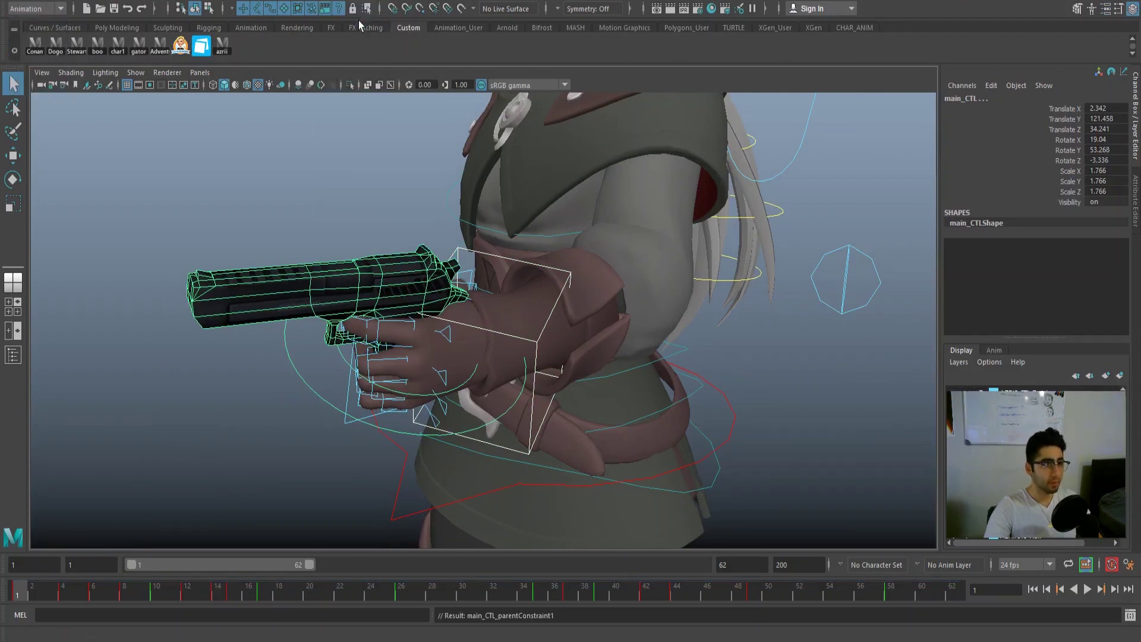
left_click(215, 332)
Play the animation in the camera view to check how the gun follows the hand.
key("space")
key("space")
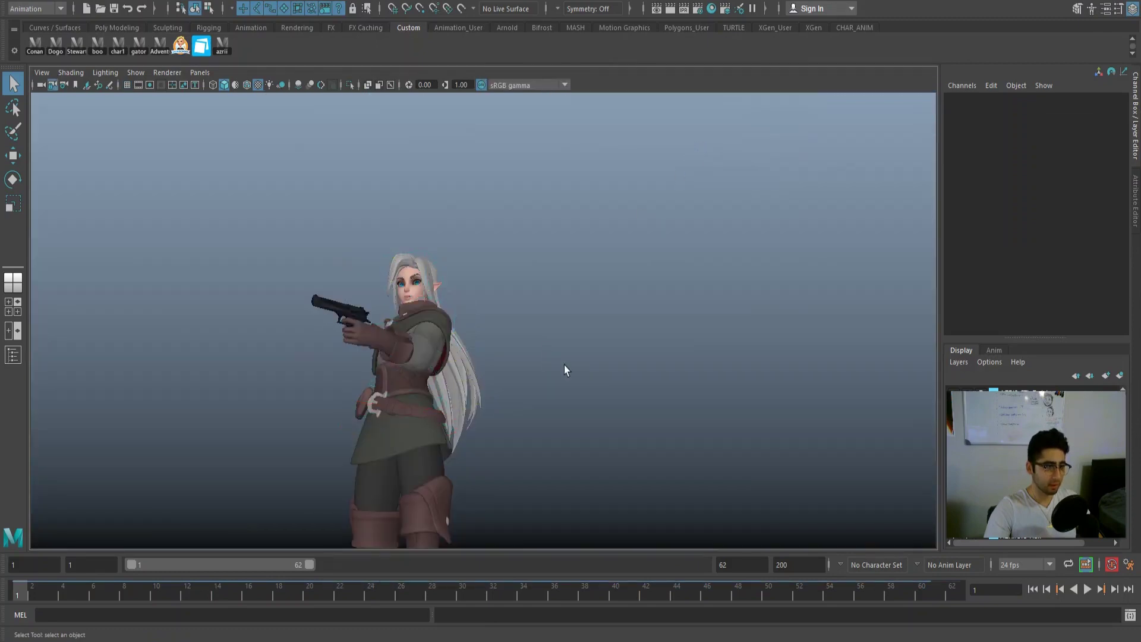
left_click(1087, 589)
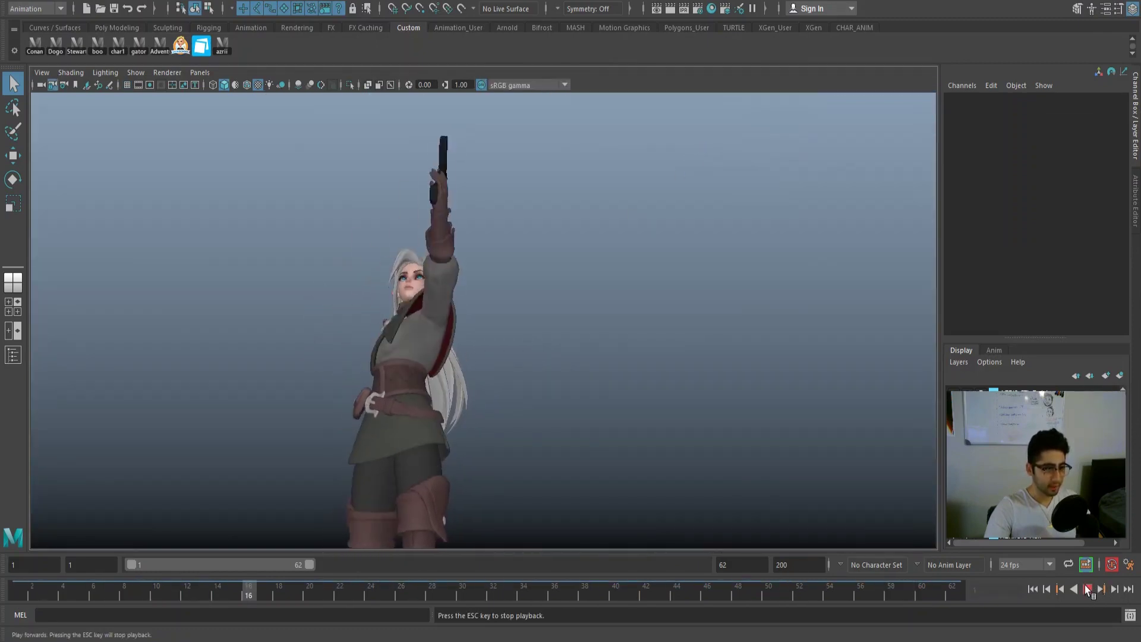
left_click(1087, 589)
Scrub the arm swing up to frame 16 in the perspective view to examine where the hand releases the gun.
key("space")
key("space")
scroll(408, 388, "down", 5)
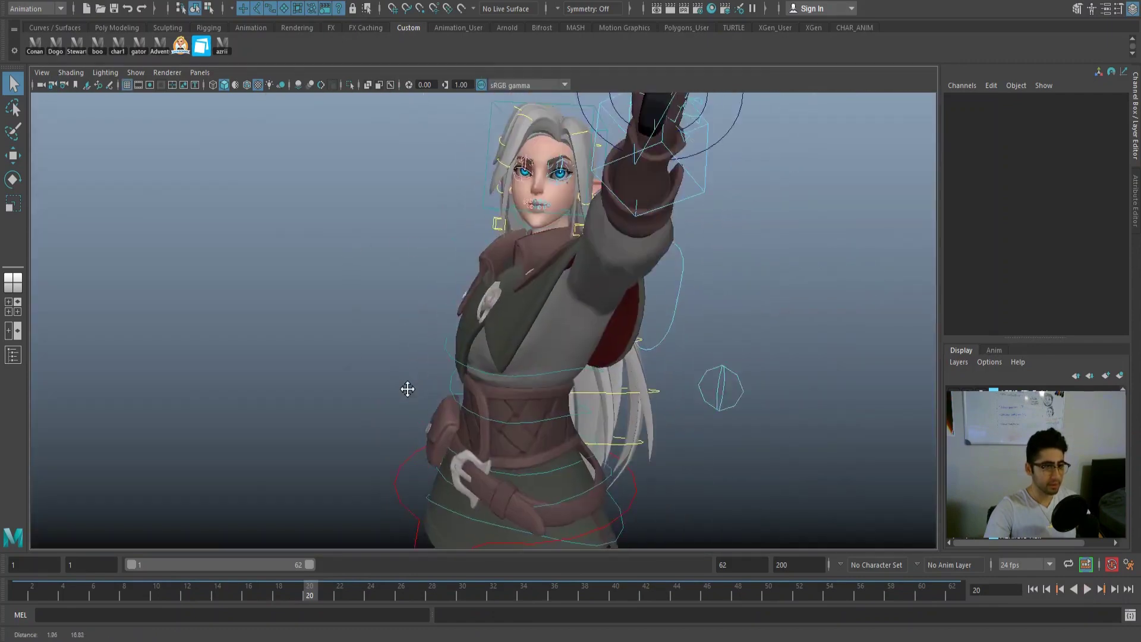
left_click_drag(426, 429, 455, 439, "alt")
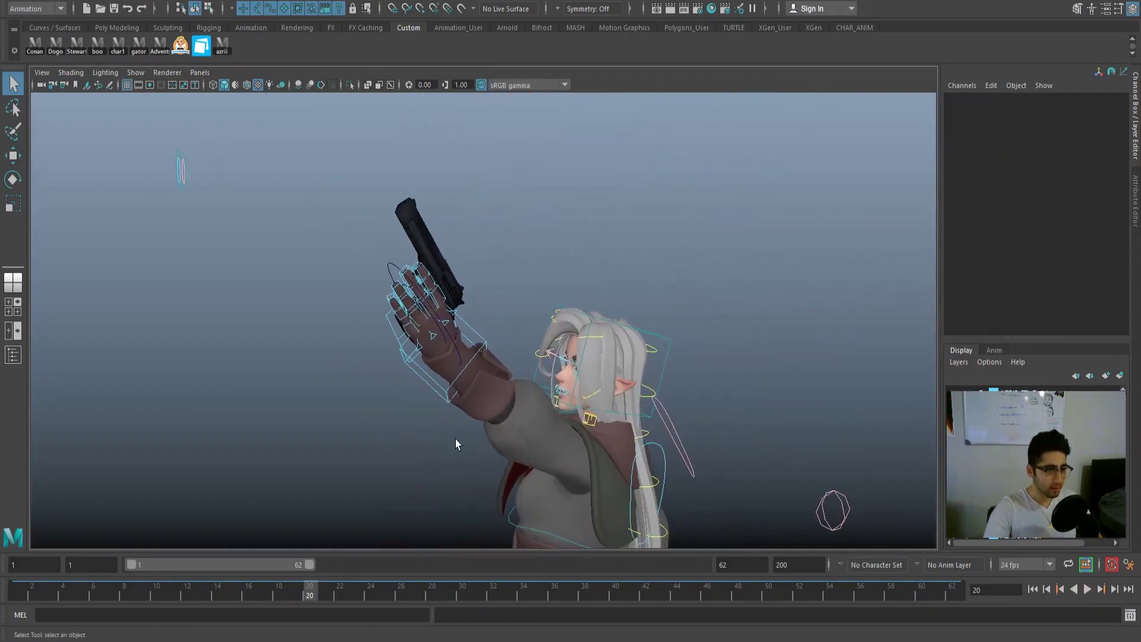
key("alt+1")
left_click_drag(51, 584, 217, 572)
middle_click_drag(396, 375, 438, 245, "alt")
left_click_drag(230, 593, 253, 587)
middle_click_drag(441, 379, 336, 516, "alt")
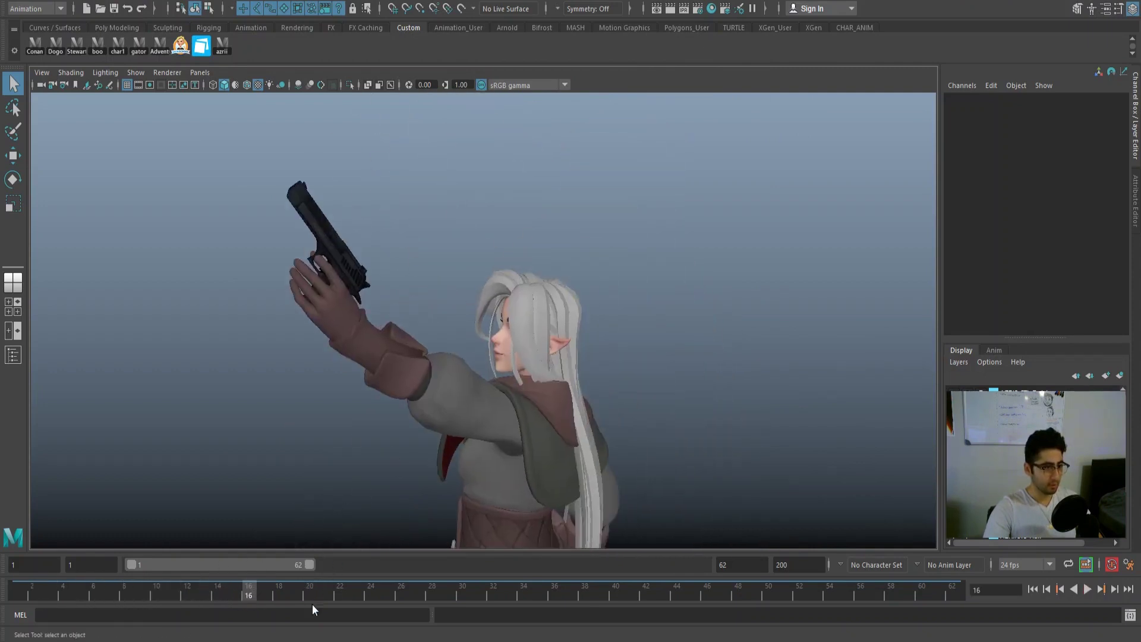
Select the gun's main control and key it at frame 16, just before the release.
left_click_drag(287, 477, 359, 390, "alt")
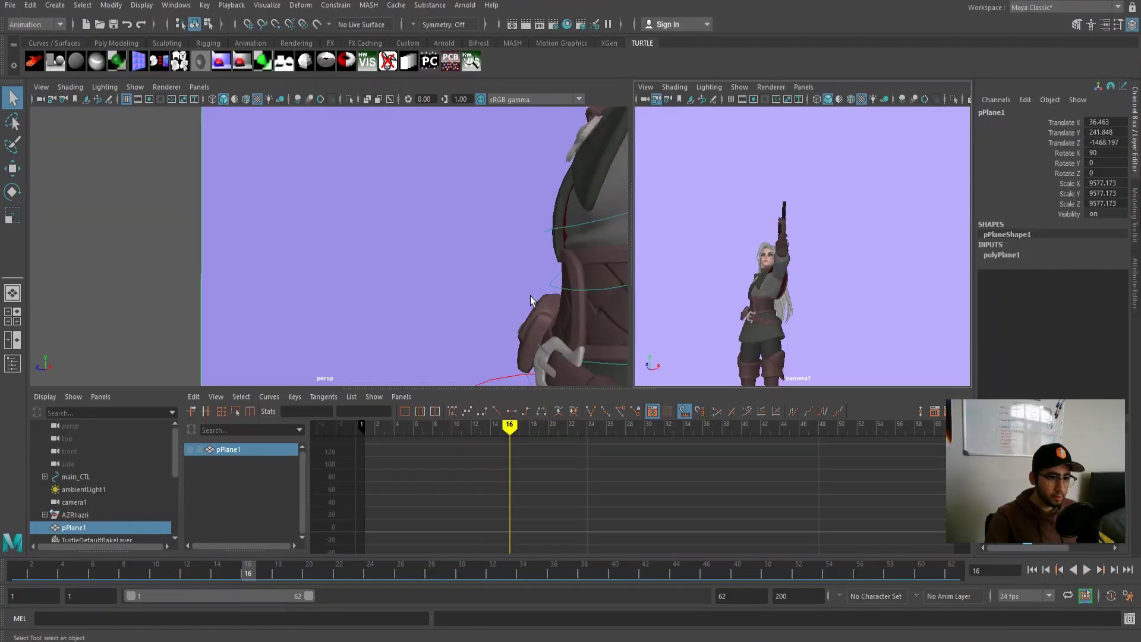
left_click_drag(374, 351, 520, 325, "alt")
middle_click_drag(520, 326, 487, 339, "alt")
left_click(530, 249)
key("f")
scroll(530, 249, "down", 3)
left_click_drag(452, 285, 448, 304, "alt")
key("s")
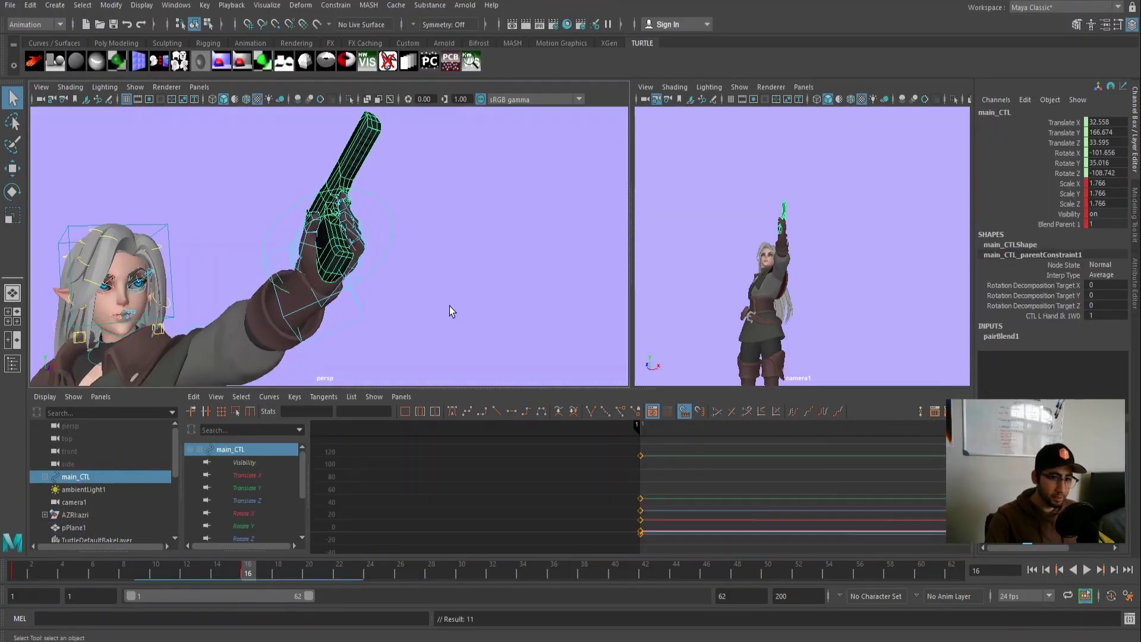
At frame 17, set the gun main control's Blend Parent 1 to 0 and key it.
left_click(262, 568)
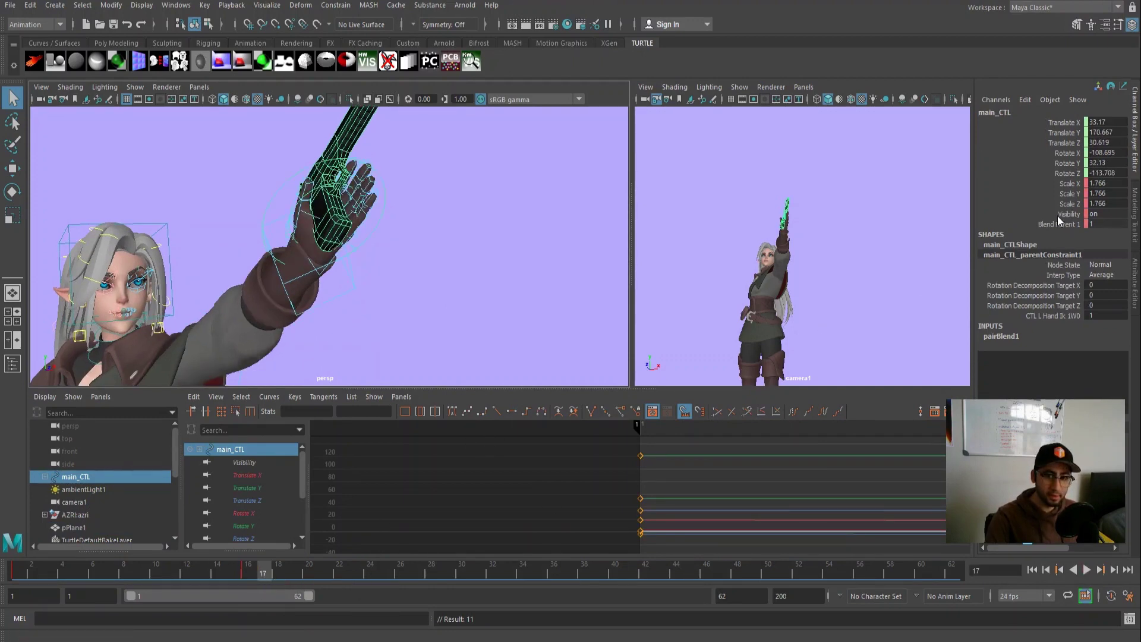
left_click(1075, 225)
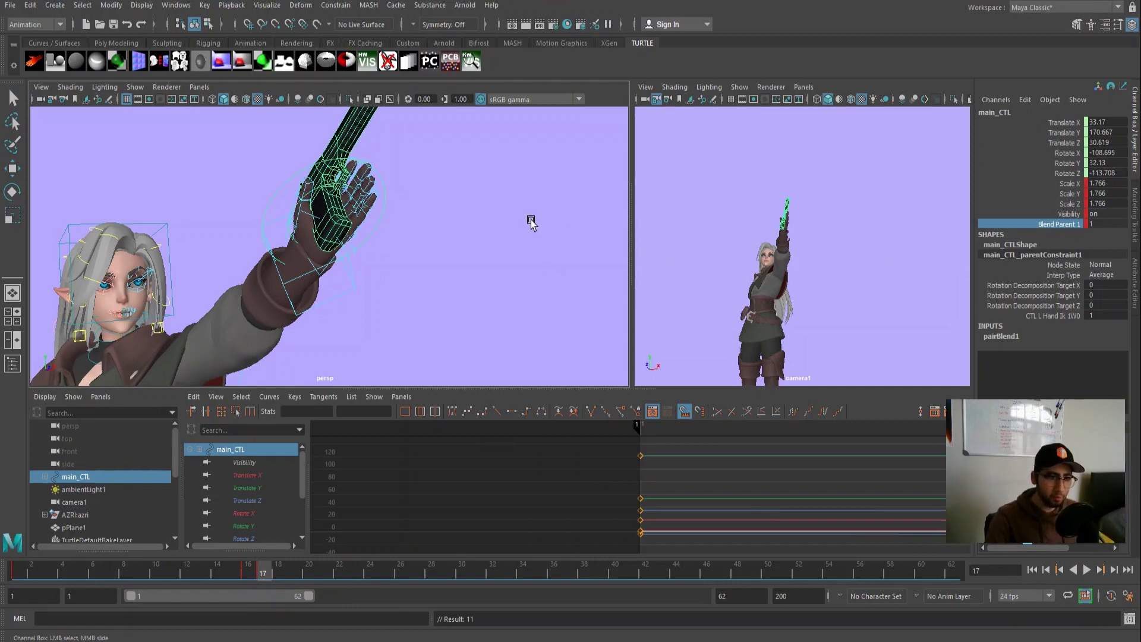
middle_click_drag(528, 218, 152, 198)
key("s")
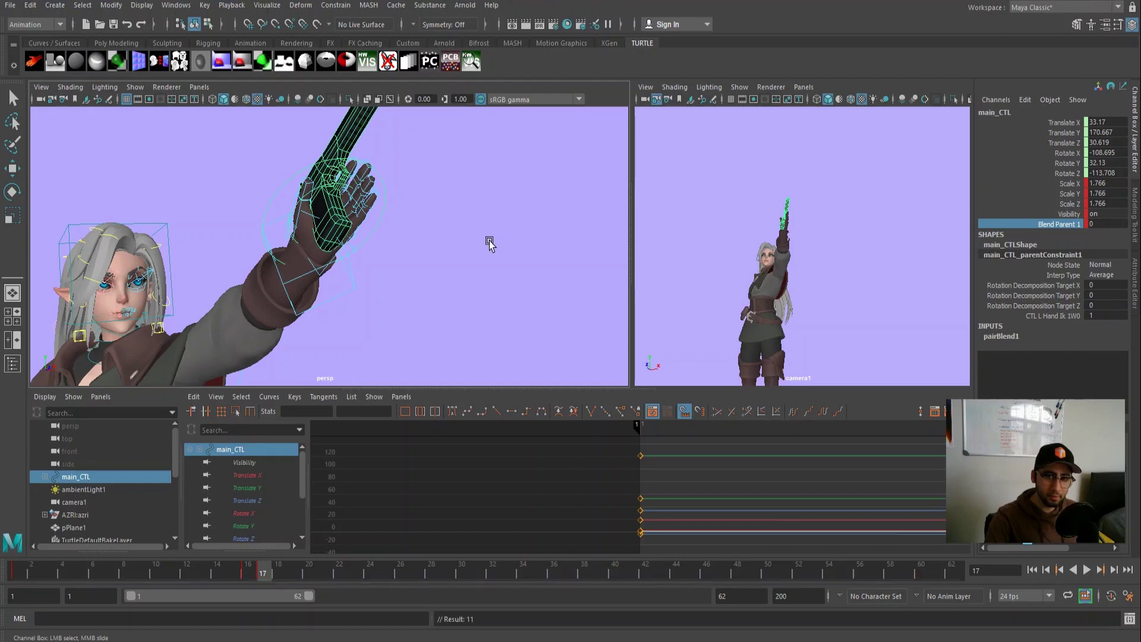
Compare frames 16 and 17 and play the animation in the camera view to check the gun's release.
left_click(247, 571)
key("q")
left_click(440, 270)
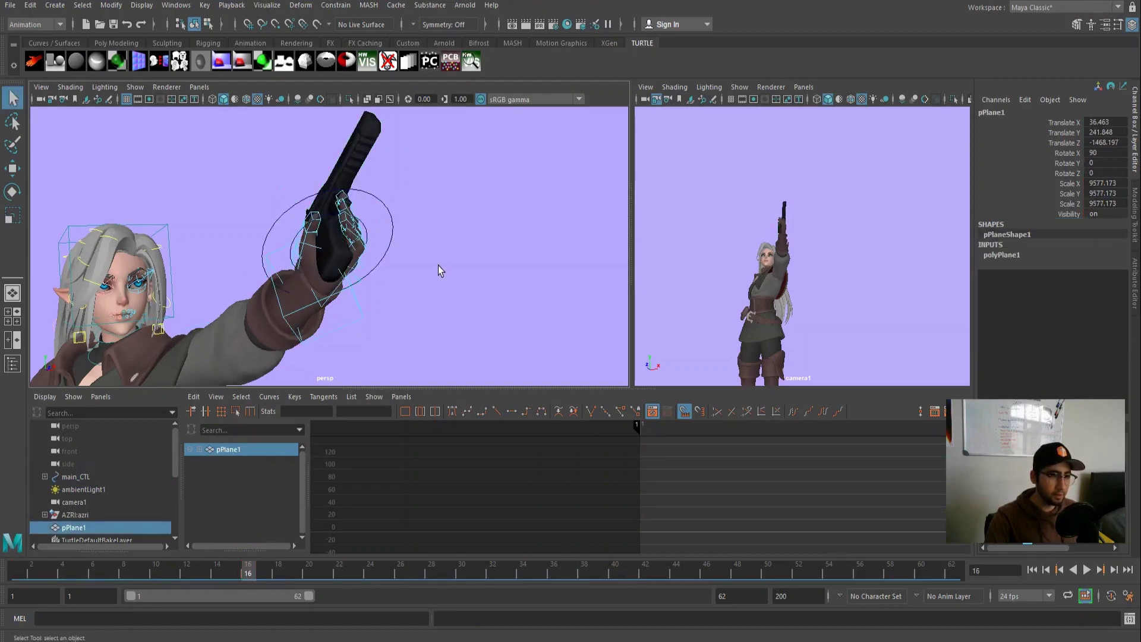
left_click(263, 569)
key("space")
left_click_drag(237, 579, 5, 587)
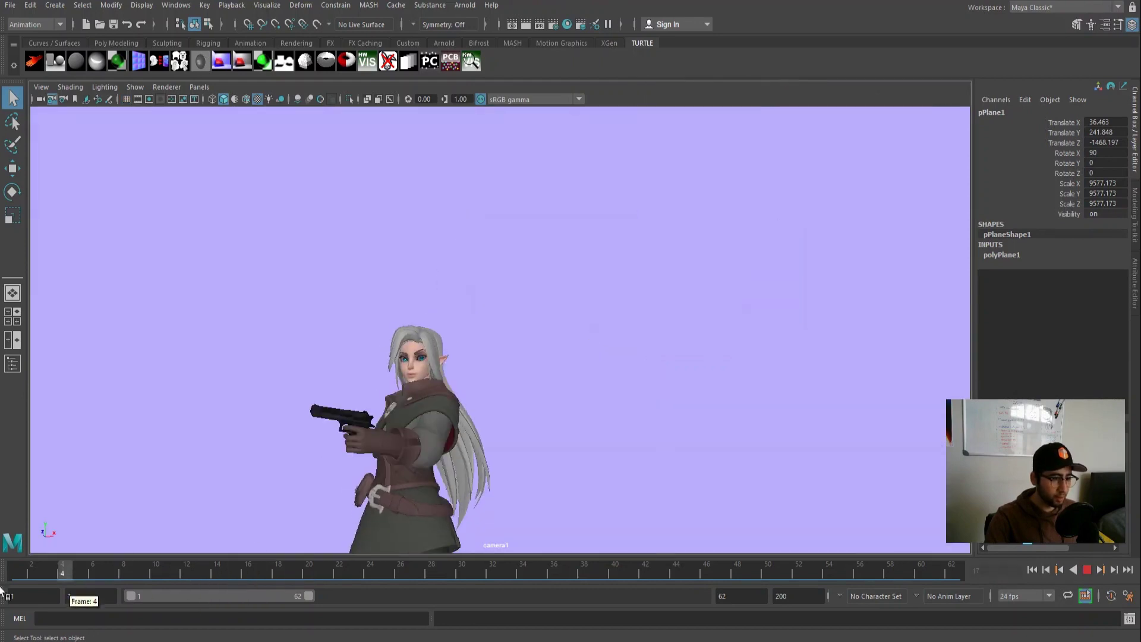
left_click(1085, 572)
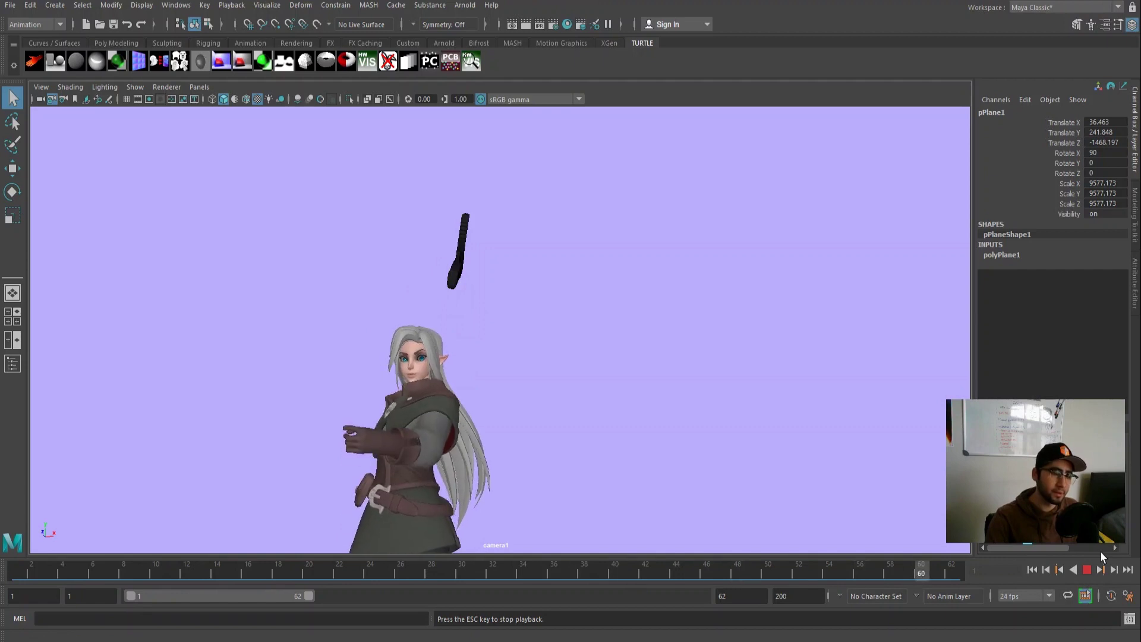
key("Escape")
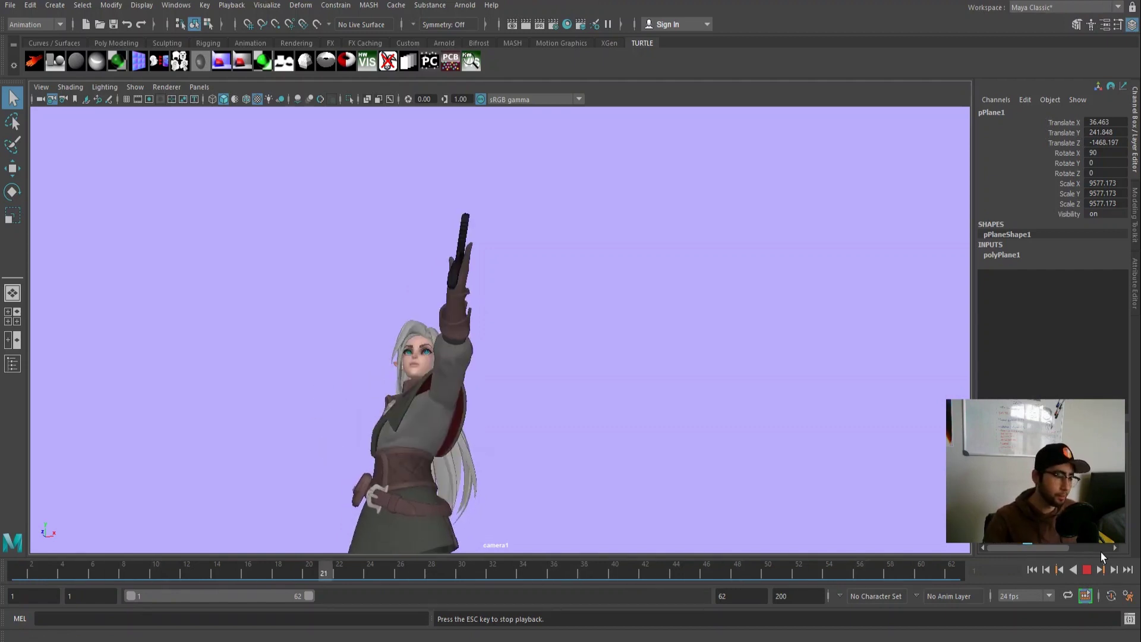
Select the gun's main control in the perspective view and key it at frame 33, just before the catch.
left_click_drag(307, 570, 263, 570)
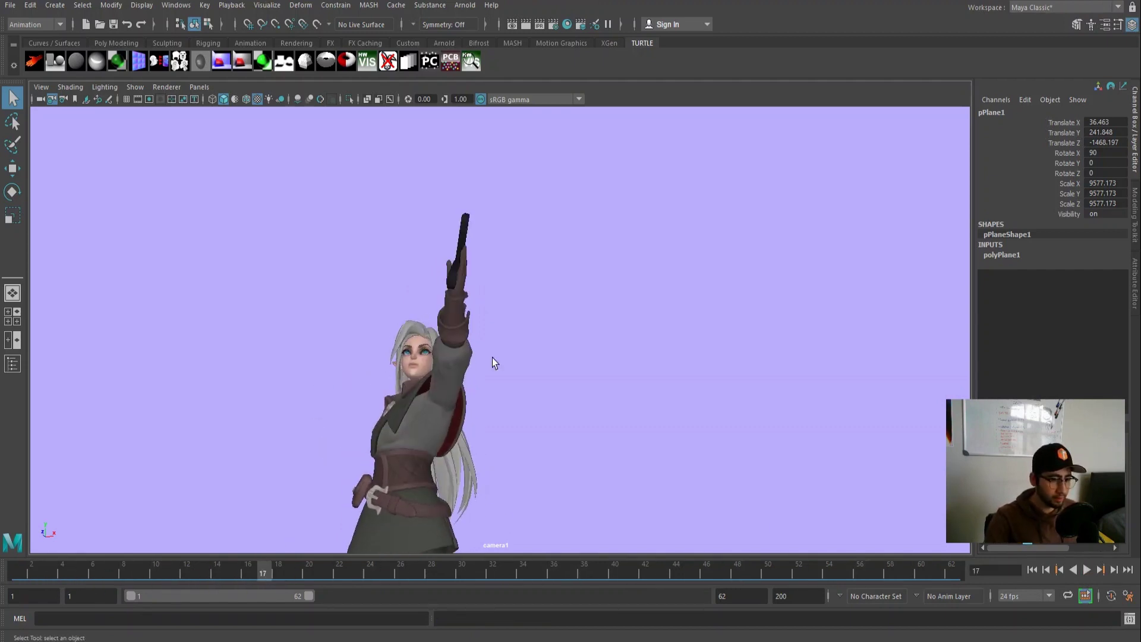
key("space")
key("space")
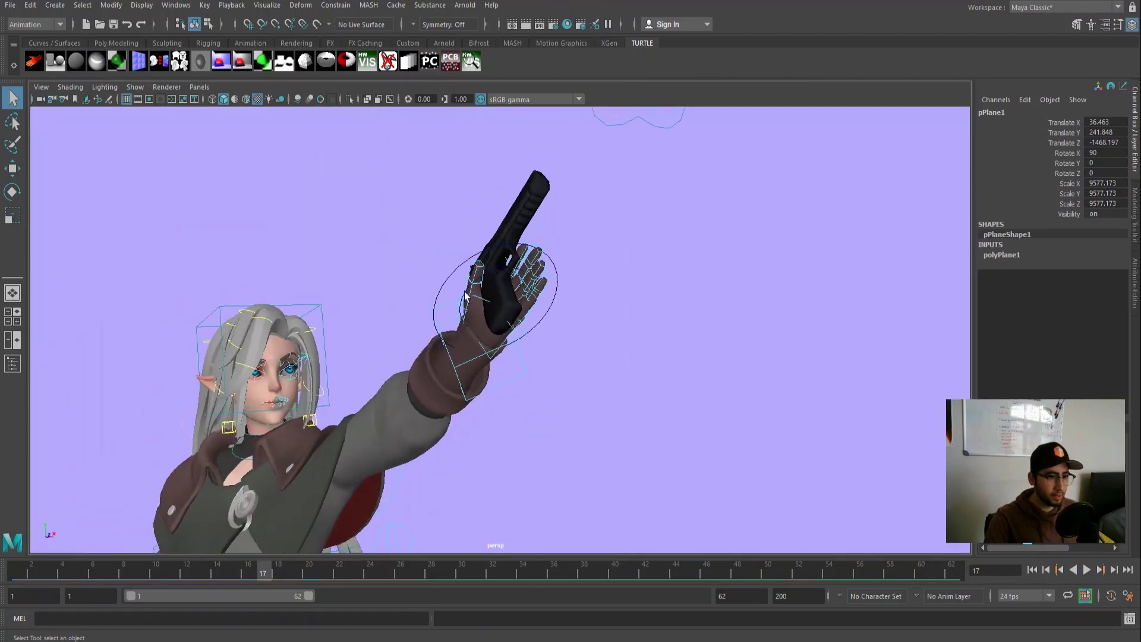
left_click(554, 311)
left_click_drag(554, 311, 525, 409, "alt")
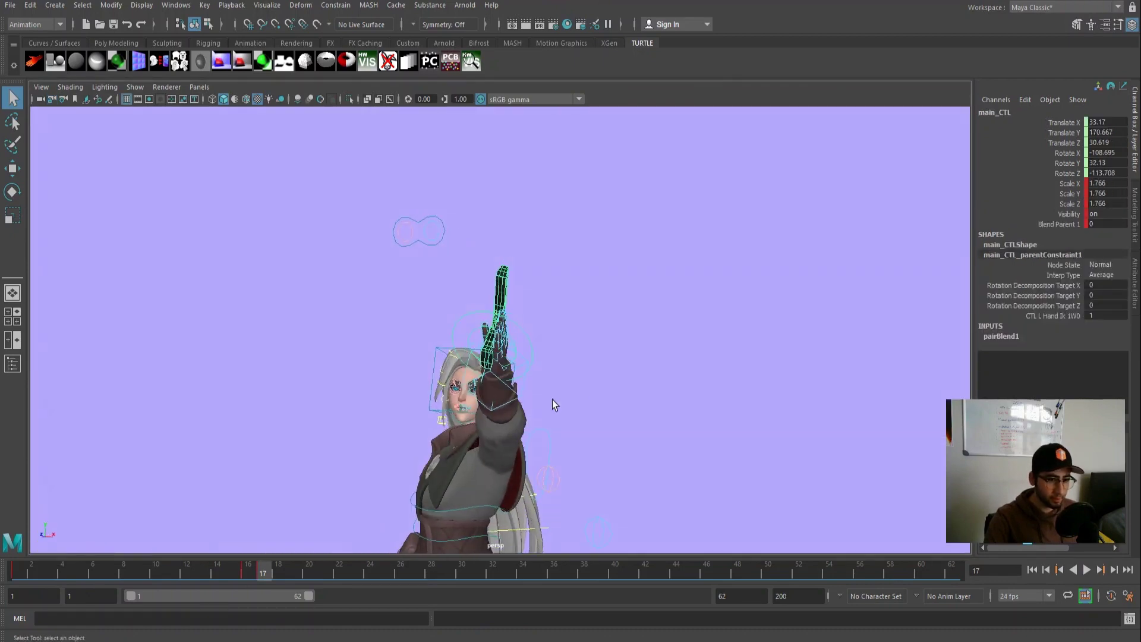
left_click_drag(585, 380, 429, 447, "alt")
left_click_drag(280, 572, 509, 574)
left_click_drag(444, 283, 494, 451, "alt")
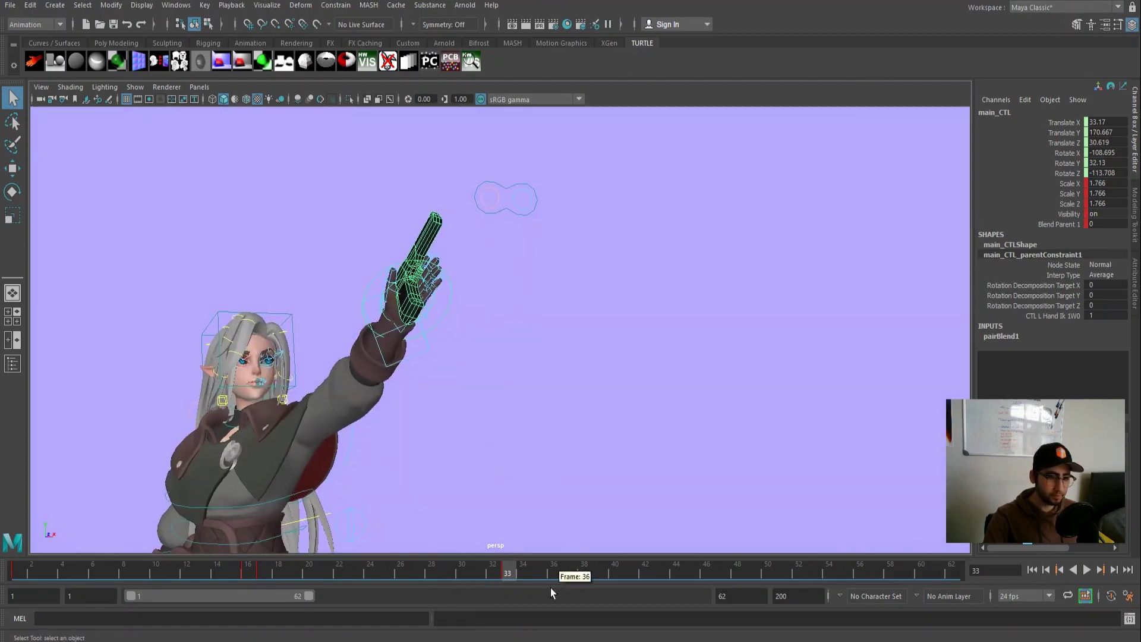
At frame 34, set the gun main control's Blend Parent 1 to 1 and key it.
left_click(524, 571)
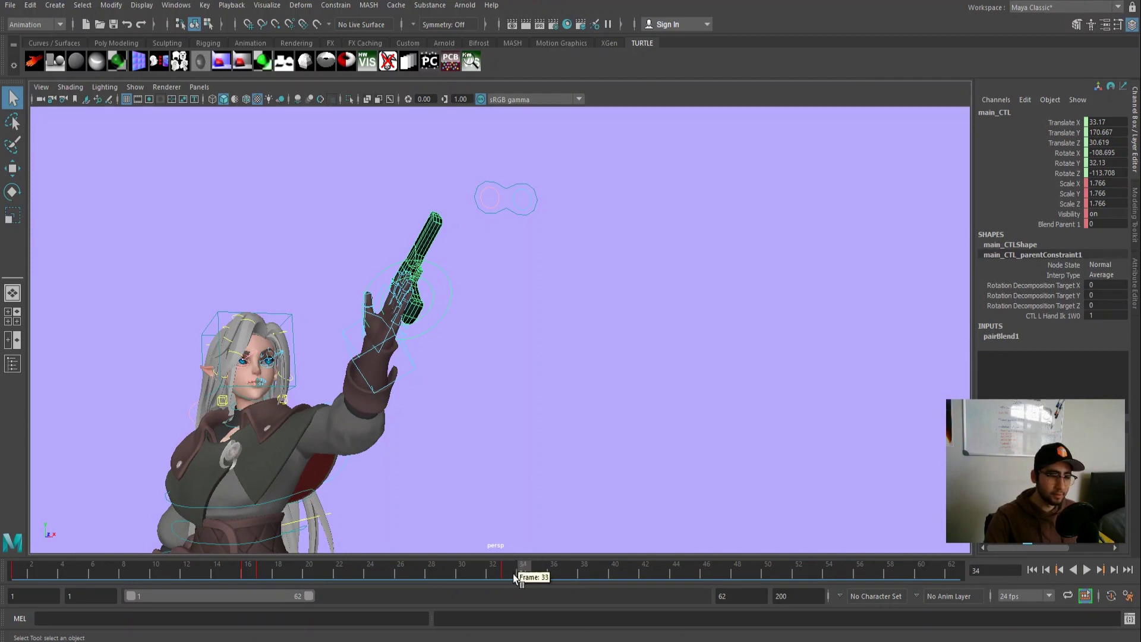
left_click(1066, 225)
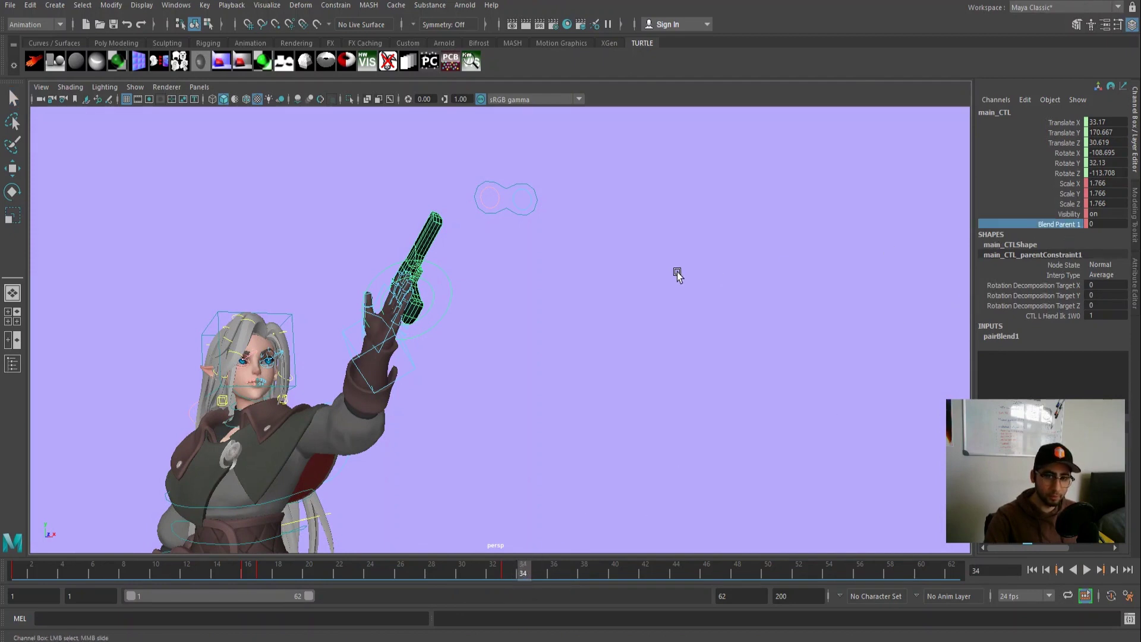
middle_click_drag(575, 291, 628, 279)
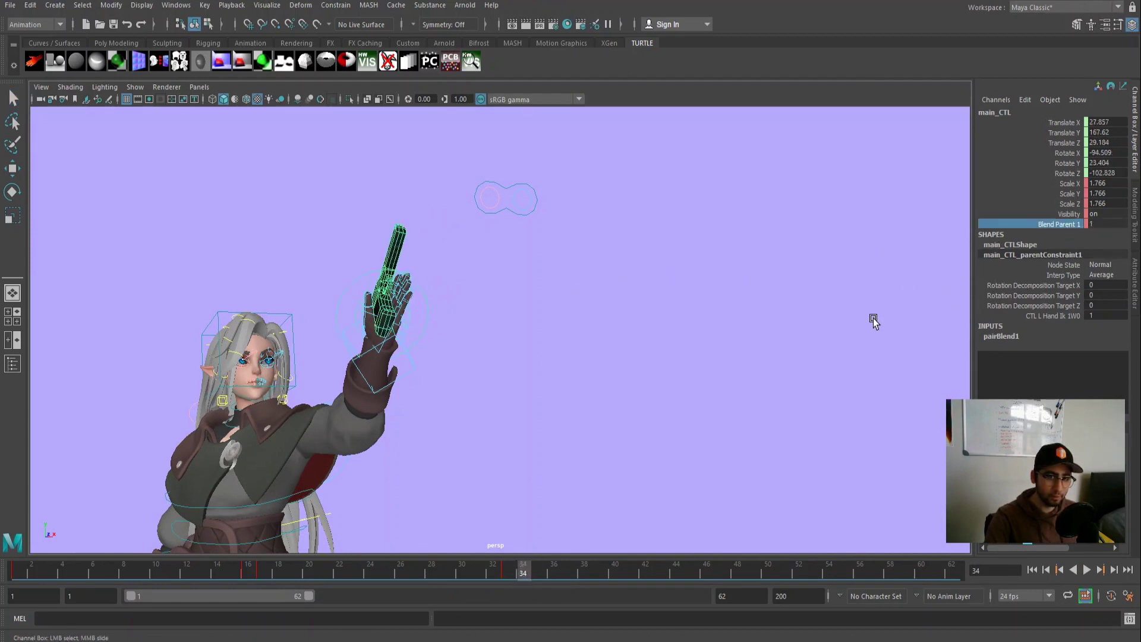
key("s")
Compare frames 33 and 34 and play and scrub the toss from frame 16 onward to check the release and catch.
left_click(509, 575)
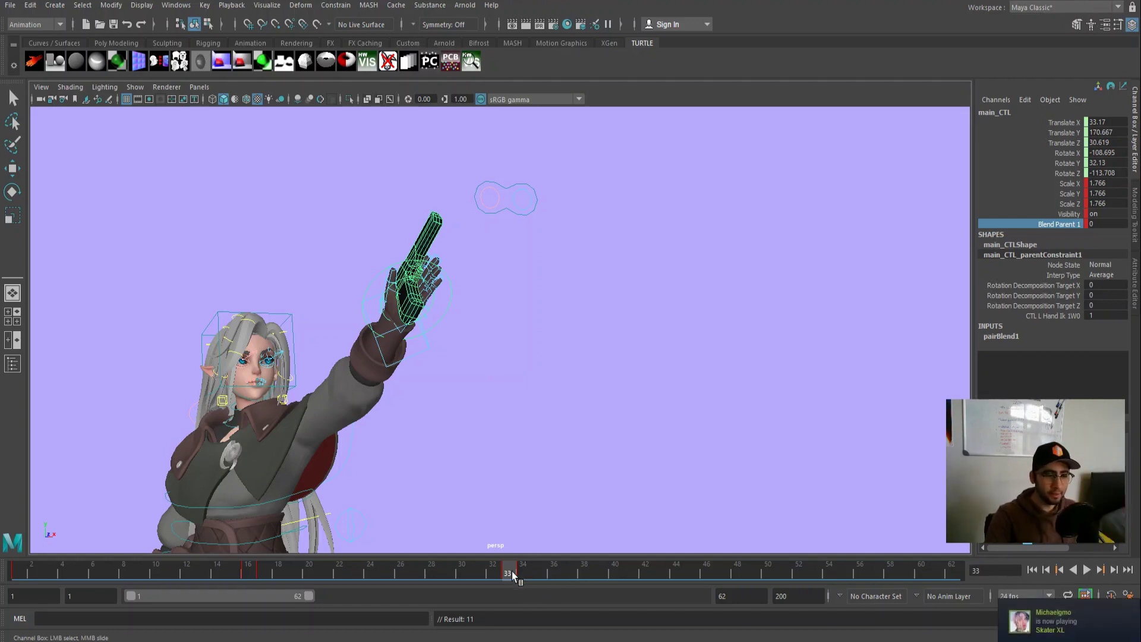
left_click(522, 572)
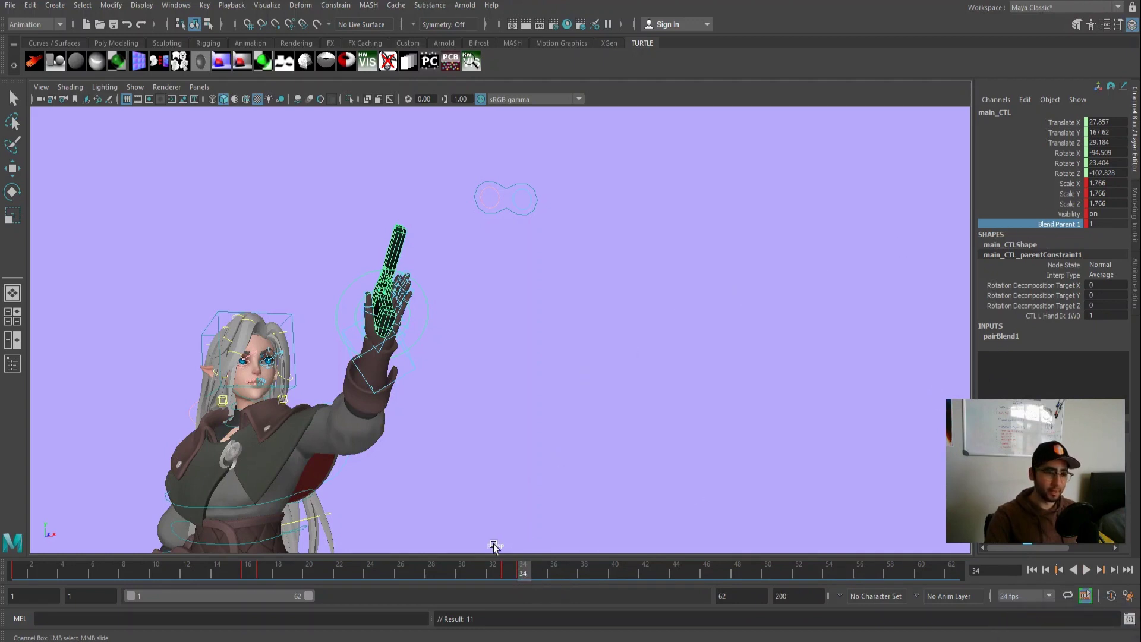
left_click(246, 572)
left_click_drag(247, 572, 522, 582)
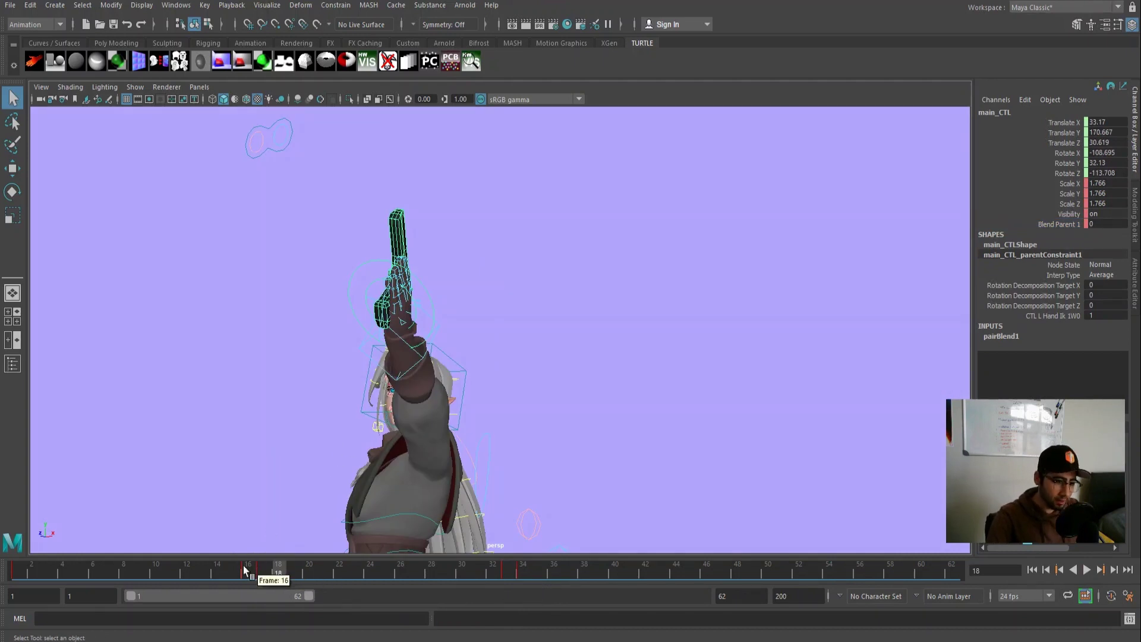
left_click(245, 572)
key("alt+v")
left_click_drag(244, 572, 526, 569, "shift")
left_click(605, 573)
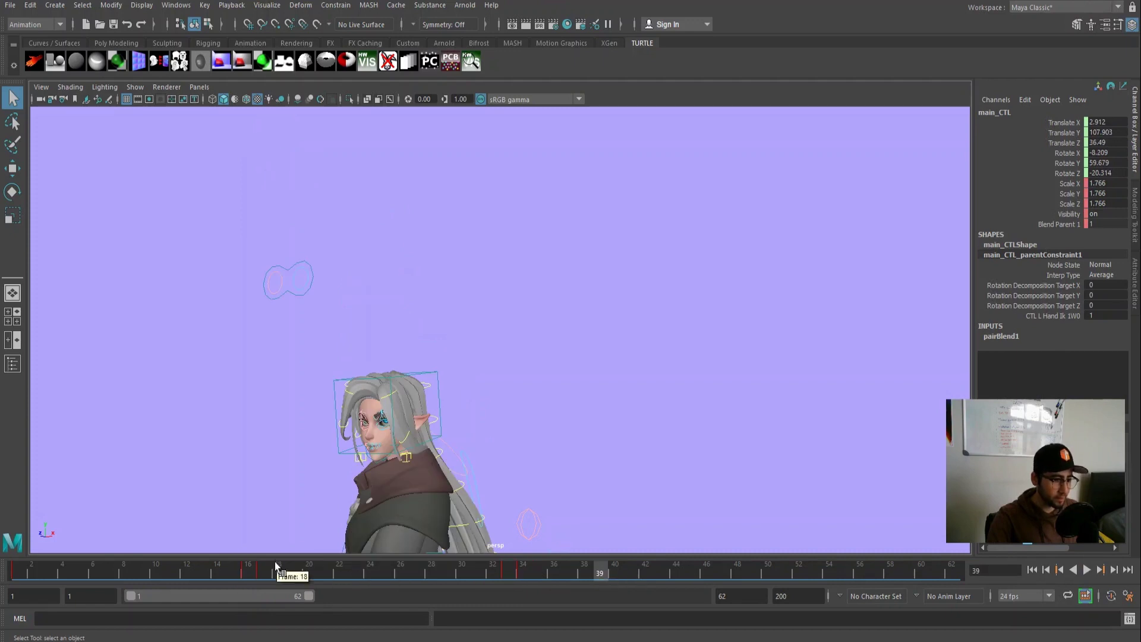
left_click(267, 568)
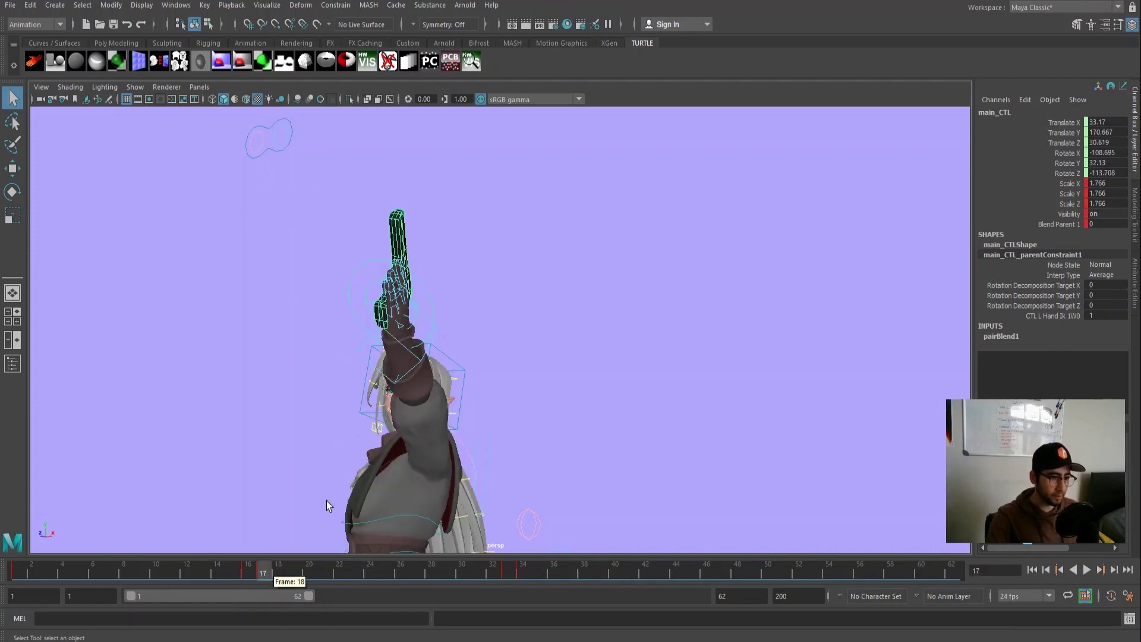
key("alt+v")
At frame 24, move the gun's main control up above the hand to Translate Y 231.141.
left_click(370, 570)
key("w")
left_click_drag(421, 271, 437, 47)
middle_click_drag(456, 214, 455, 277, "alt")
scroll(452, 356, "down", 3)
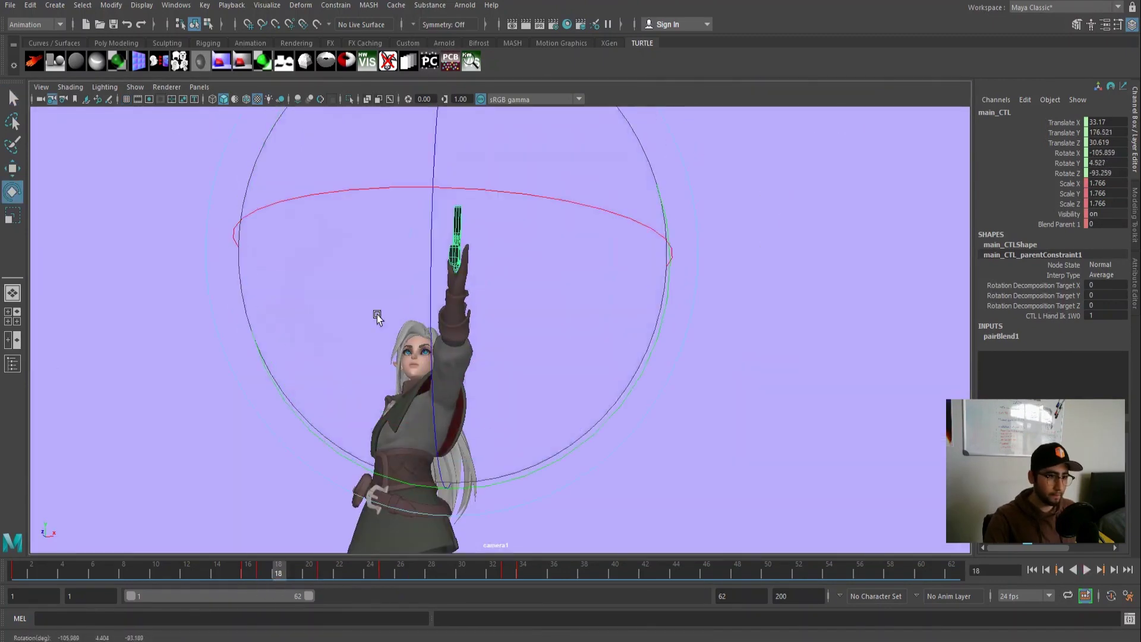
key("w")
Delete the gun main control's key at frame 20.
left_click(278, 571)
key("q")
right_click(309, 570)
left_click(331, 397)
Step through the gun's keys and scrub the animation in the camera view to review the toss.
key("period")
key("period")
key("w")
left_click_drag(308, 572, 618, 588)
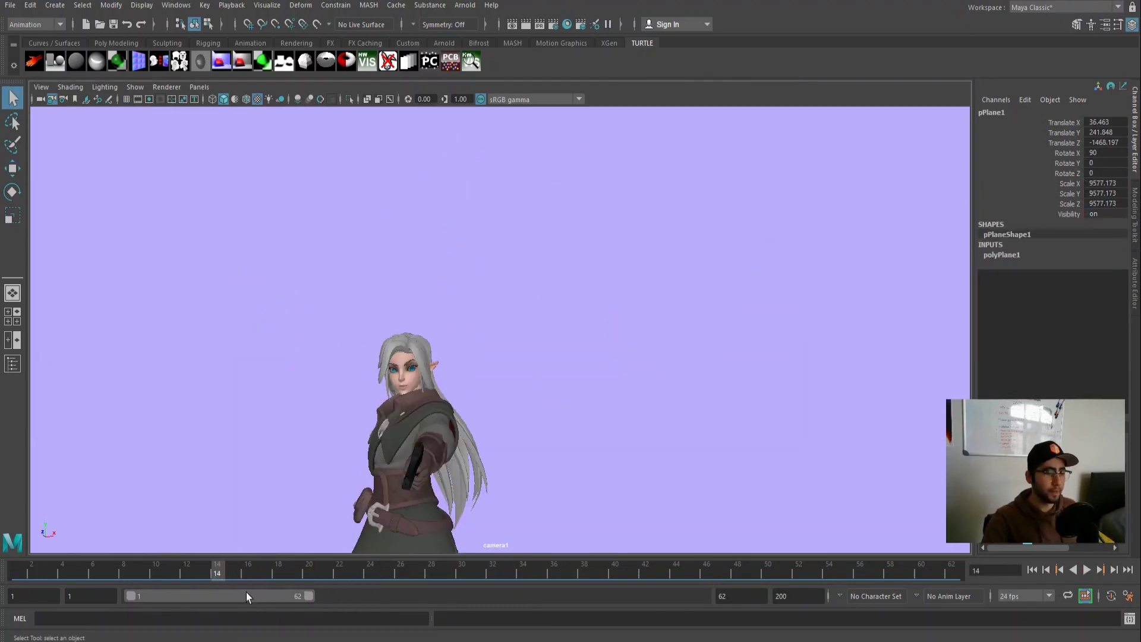
left_click_drag(222, 576, 309, 538)
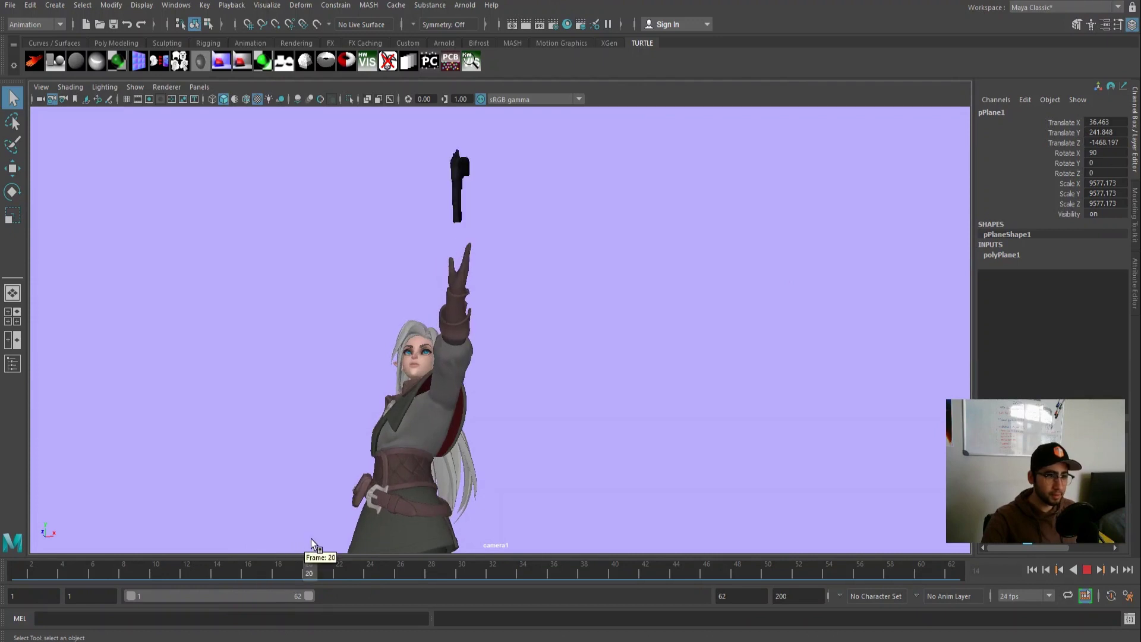
Play the toss, then select the gun's main control and examine Blend Parent from frame 16 through the catch at frame 33.
key("alt+v")
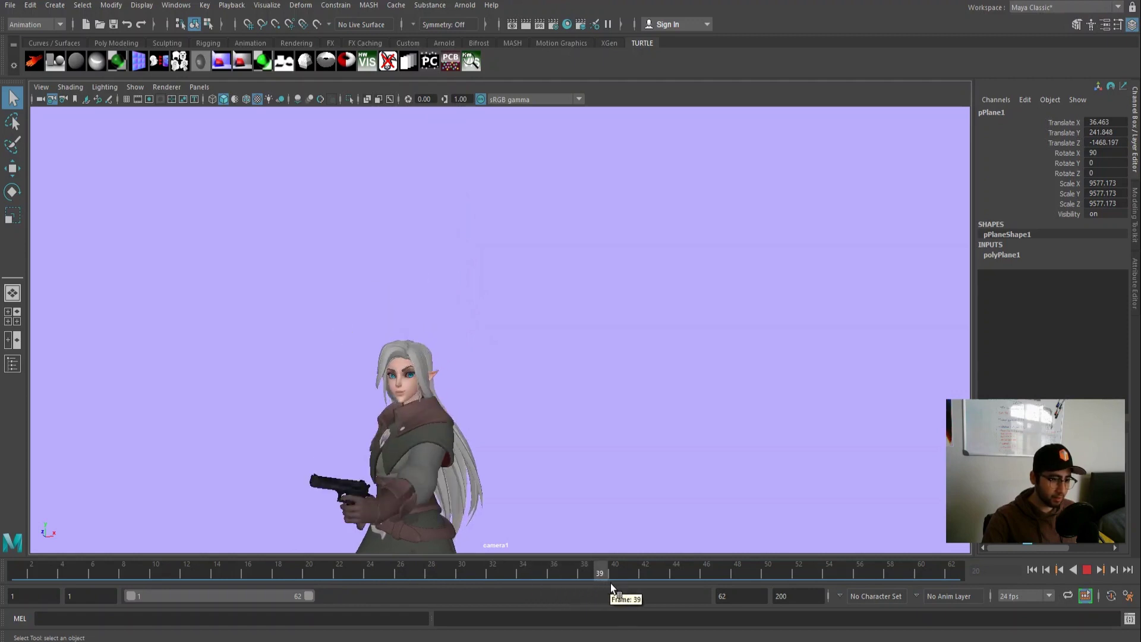
left_click_drag(675, 586, 13, 562)
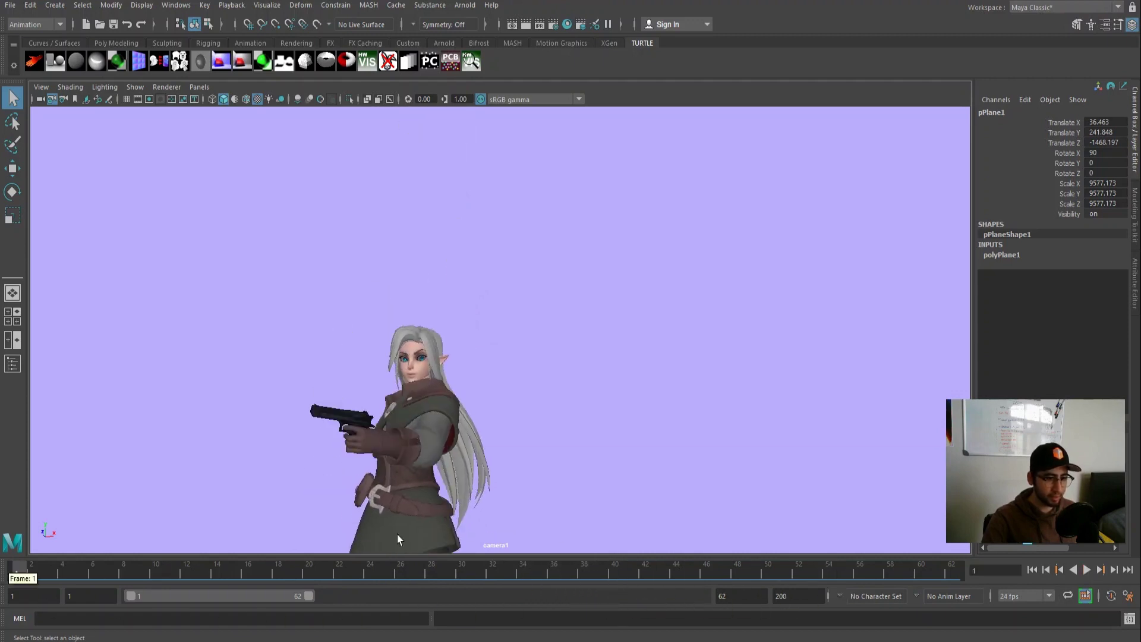
key("w")
key("q")
key("space")
middle_click_drag(301, 277, 324, 220, "alt")
left_click(240, 290)
key("space")
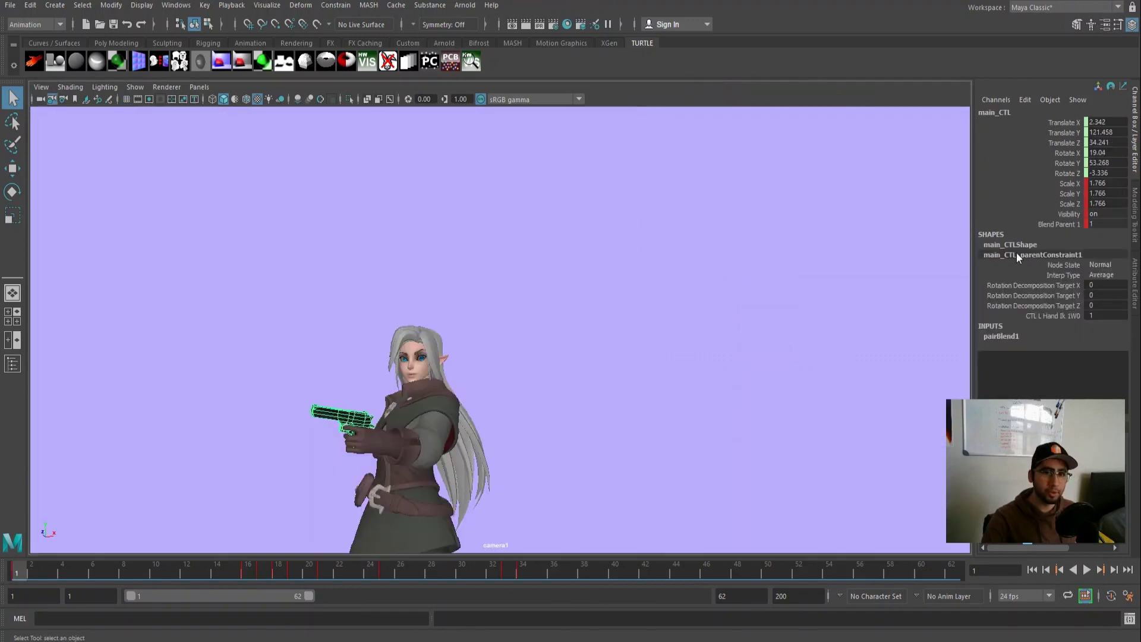
left_click_drag(267, 572, 248, 571)
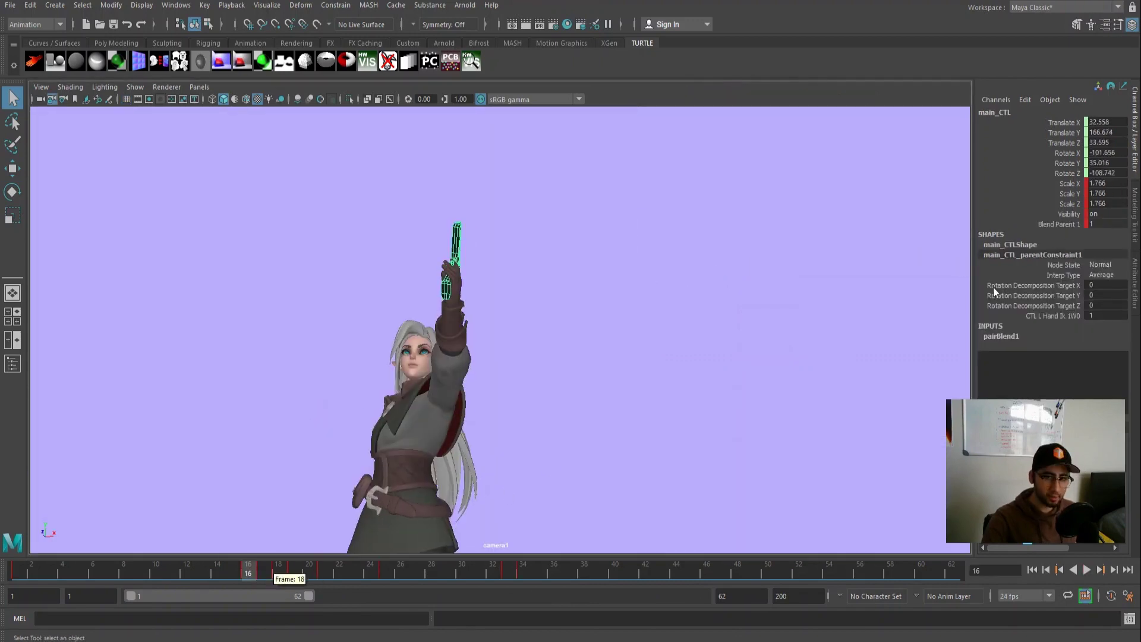
left_click(1066, 225)
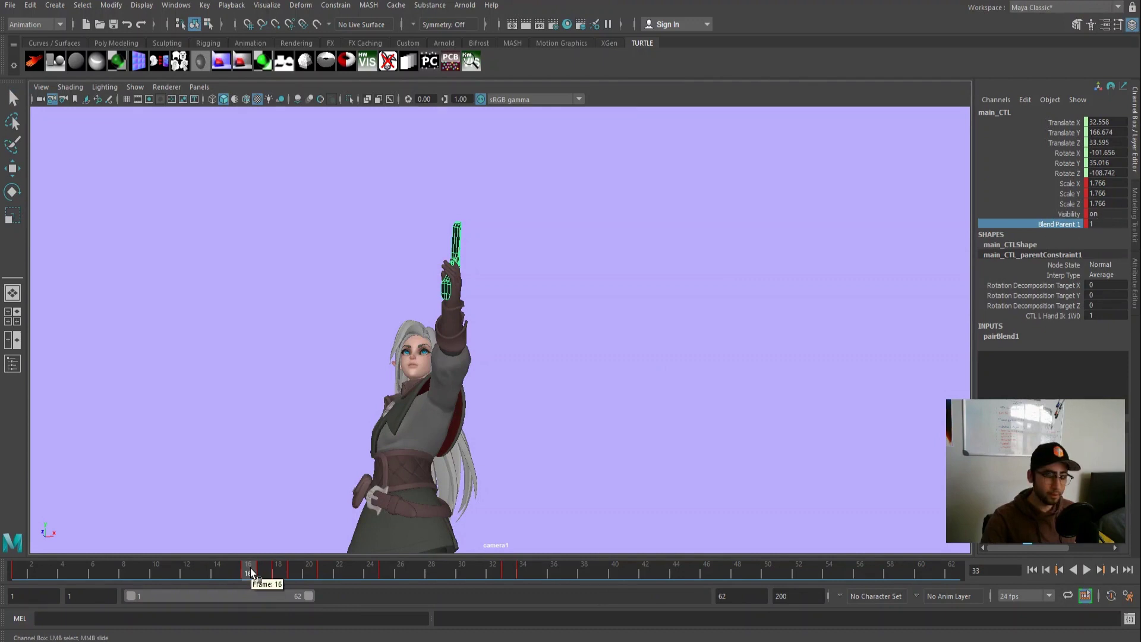
left_click_drag(254, 574, 607, 579)
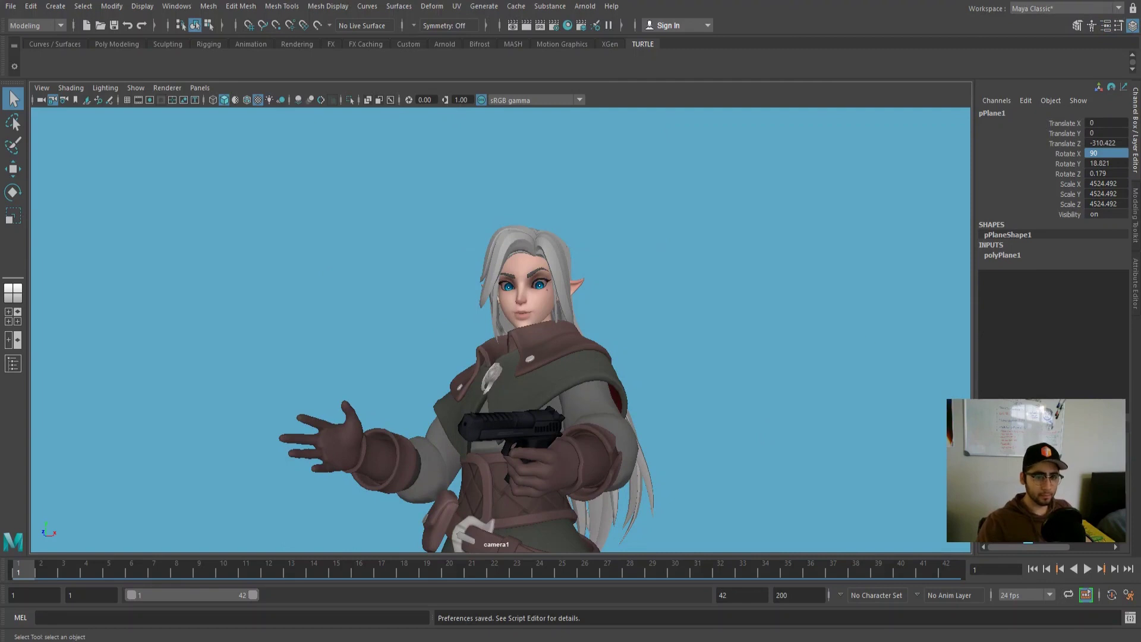
Play the second scene's hand-to-hand gun animation in the camera view and return to frame 1.
left_click(1087, 568)
left_click(1087, 569)
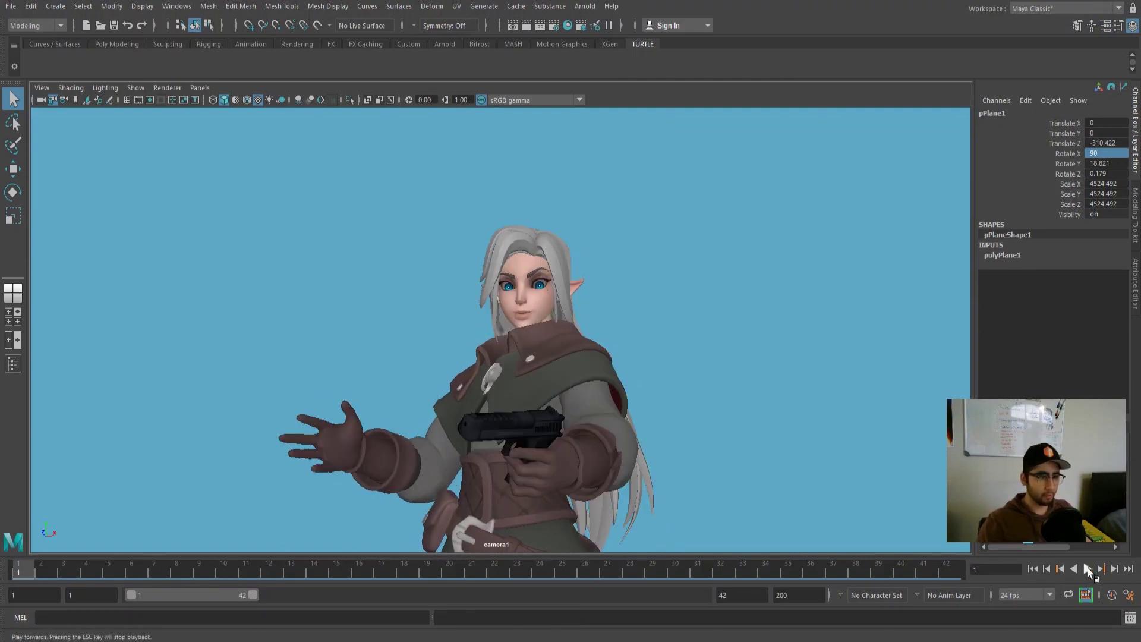
left_click(1086, 569)
key("Escape")
left_click_drag(25, 572, 15, 529)
key("Escape")
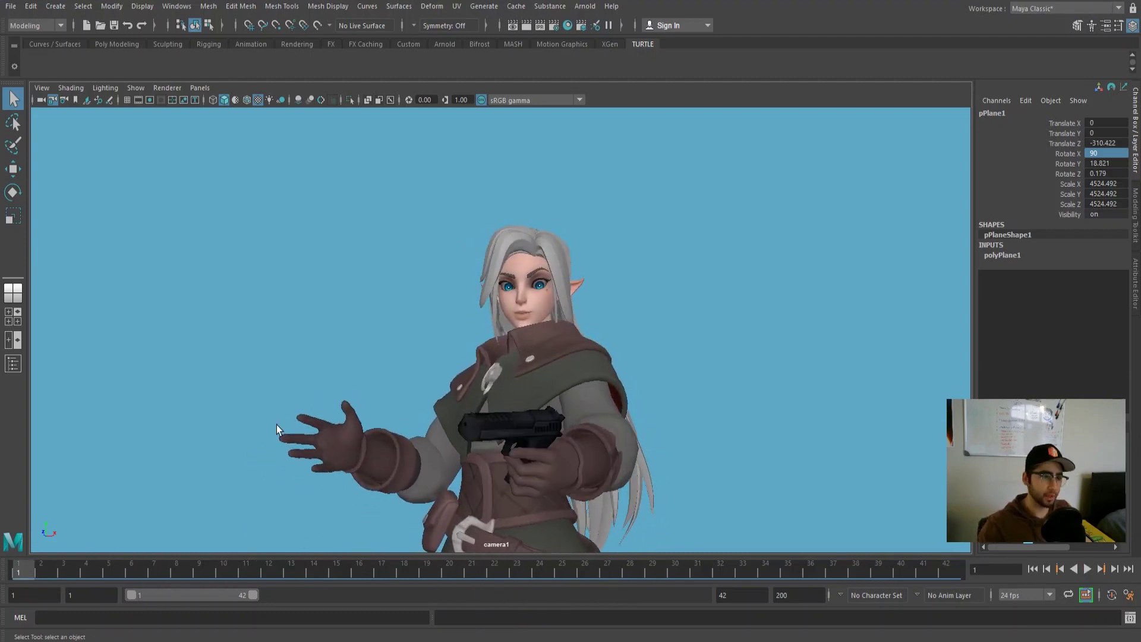
In the perspective view, delete the gun main control's existing keys from frame 1 up to frame 26.
key("alt+1")
left_click(576, 504)
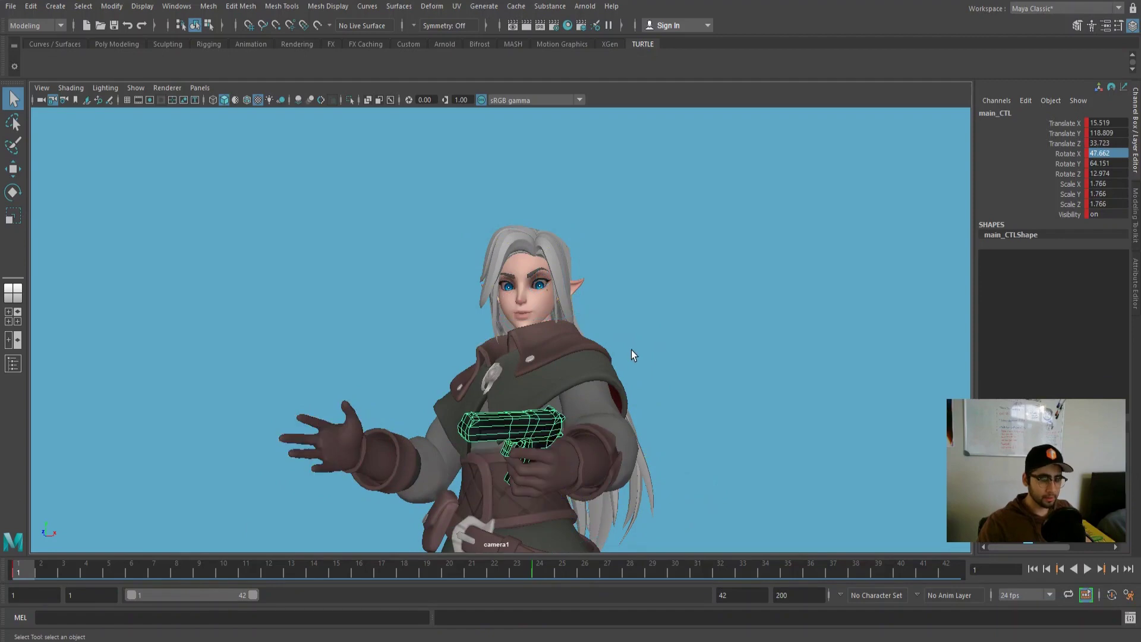
key("alt+1")
key("space")
key("space")
right_click_drag(559, 282, 652, 262, "alt")
middle_click_drag(653, 261, 594, 404, "alt")
left_click_drag(630, 392, 503, 393, "alt")
right_click_drag(503, 392, 552, 386, "alt")
middle_click_drag(515, 381, 674, 361, "alt")
key("alt+1")
key("alt+1")
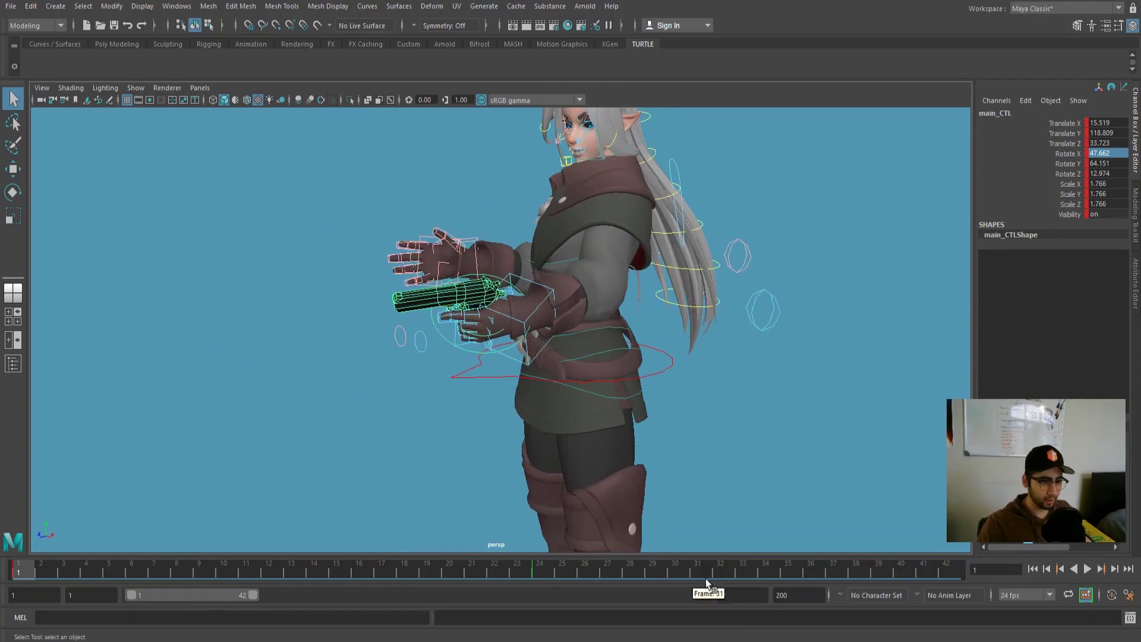
left_click_drag(582, 572, 18, 574, "shift")
right_click(26, 576)
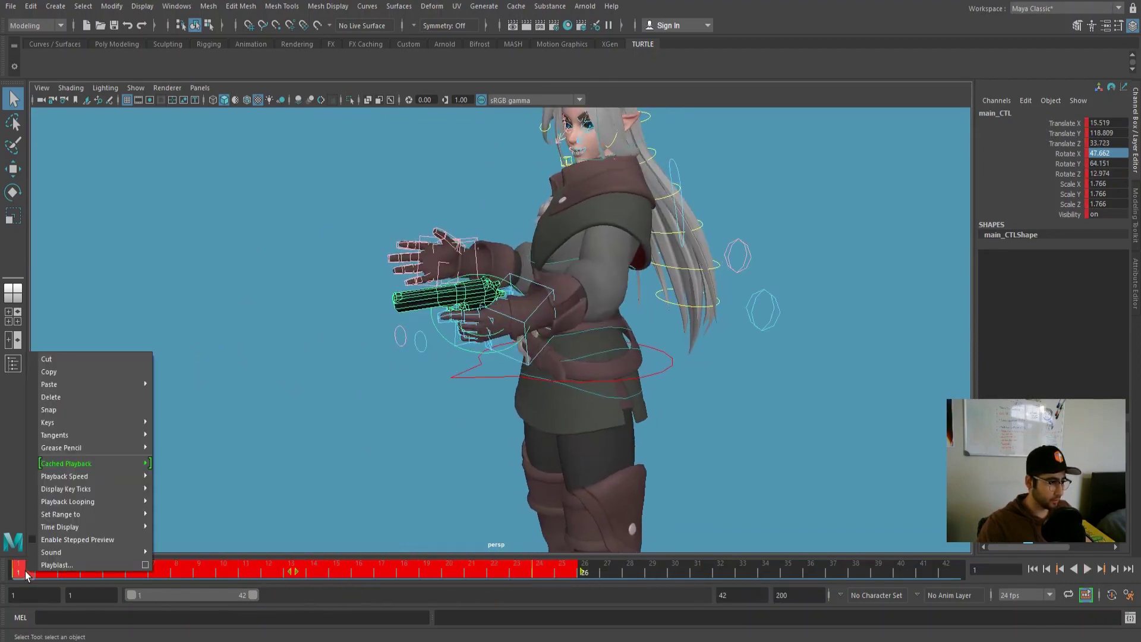
left_click(58, 397)
Parent constrain the gun's main control to the left hand IK control with Maintain offset on, all translate and rotate axes, and weight 1.
middle_click_drag(397, 399, 310, 472, "alt")
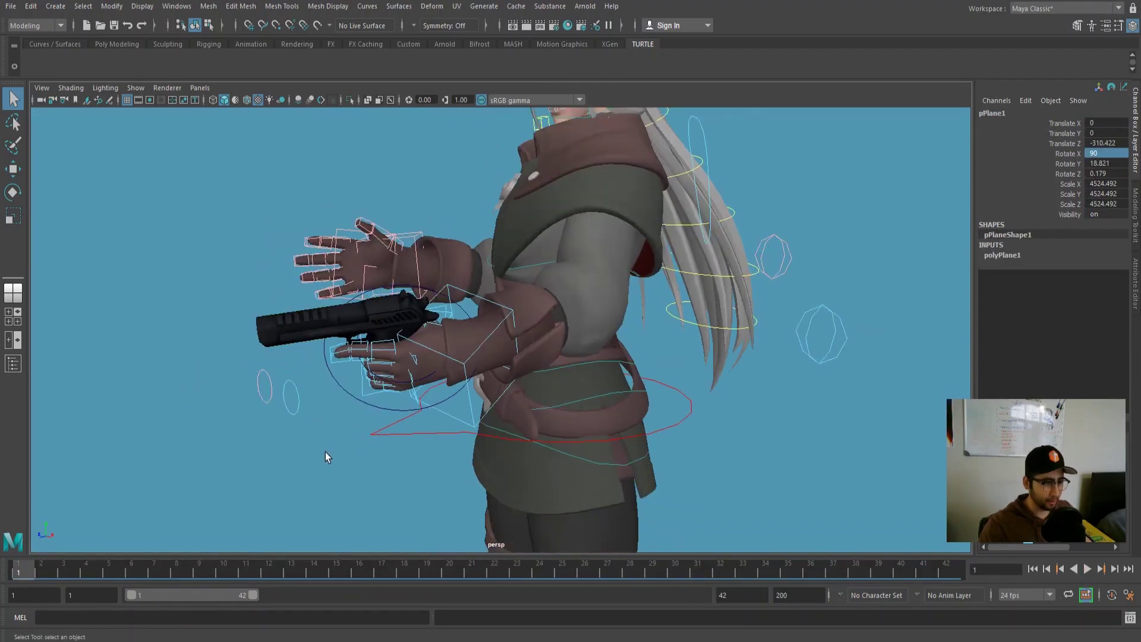
right_click_drag(311, 472, 356, 436, "alt")
key("alt+1")
key("alt+1")
left_click(453, 428)
left_click_drag(452, 430, 327, 393, "alt")
left_click(314, 402)
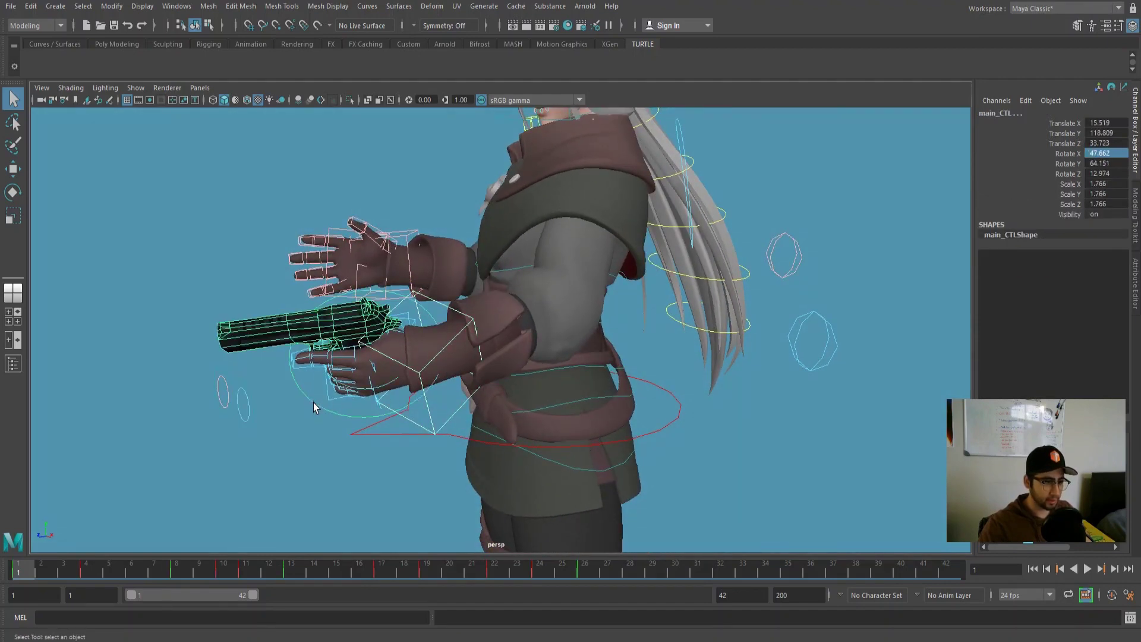
left_click(52, 26)
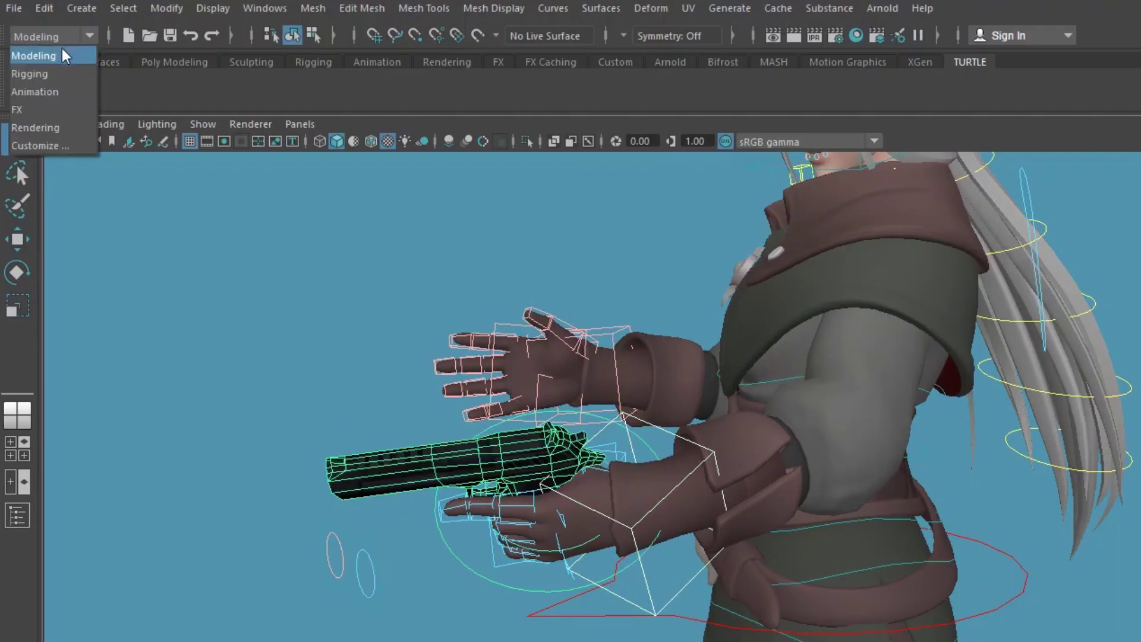
left_click(53, 92)
left_click(527, 10)
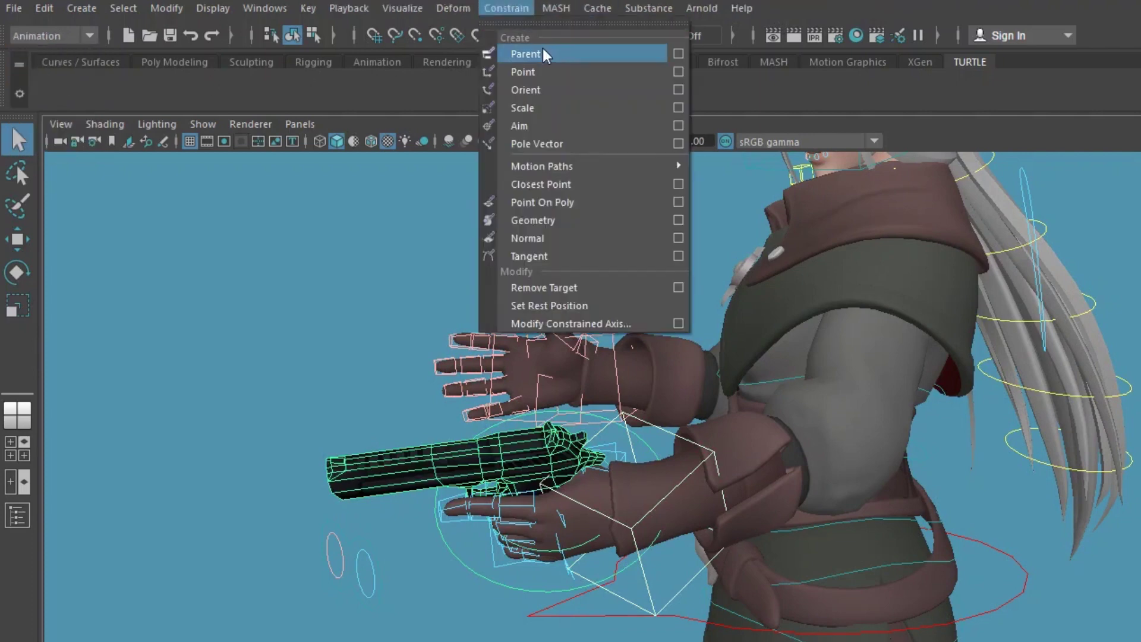
left_click(678, 54)
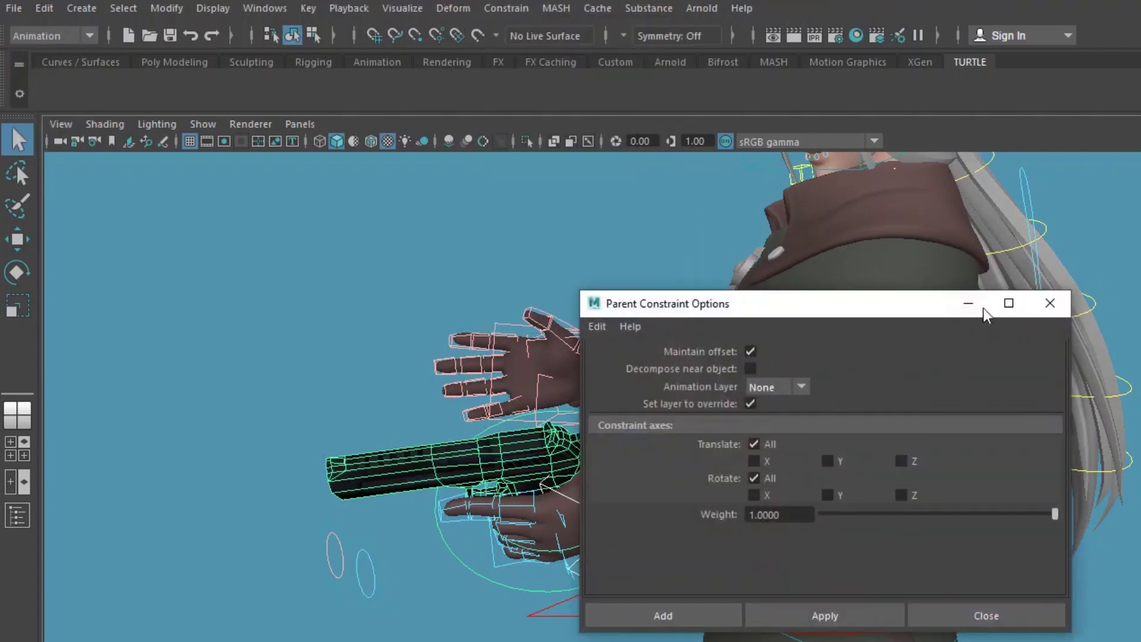
left_click(664, 615)
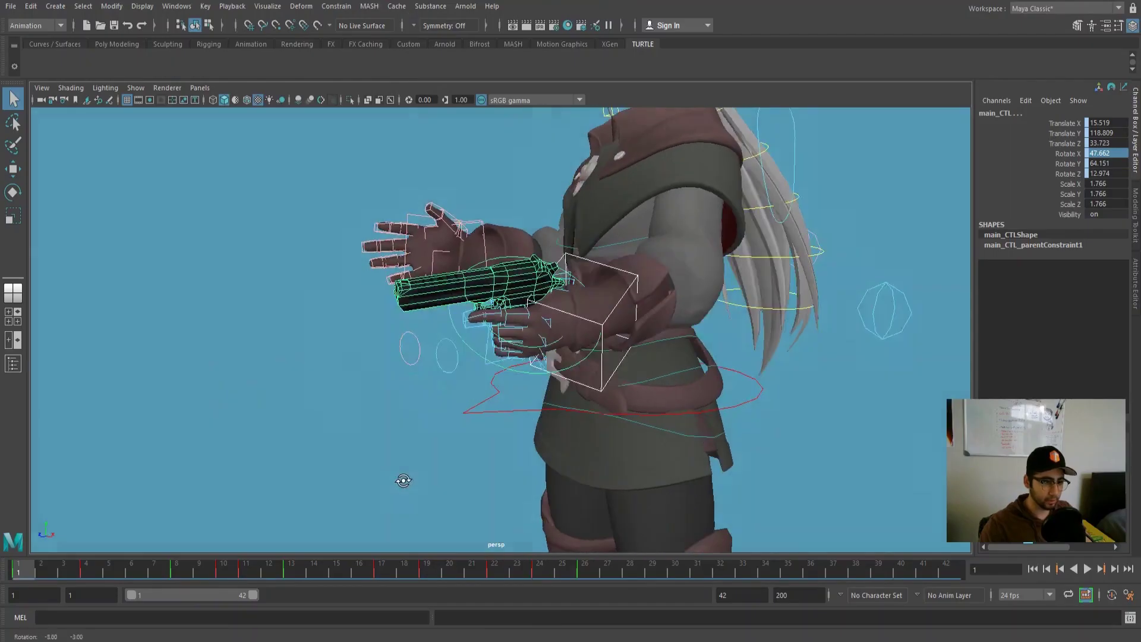
Scrub the first few frames and inspect whether the gun follows the left hand.
left_click_drag(403, 480, 415, 494, "alt")
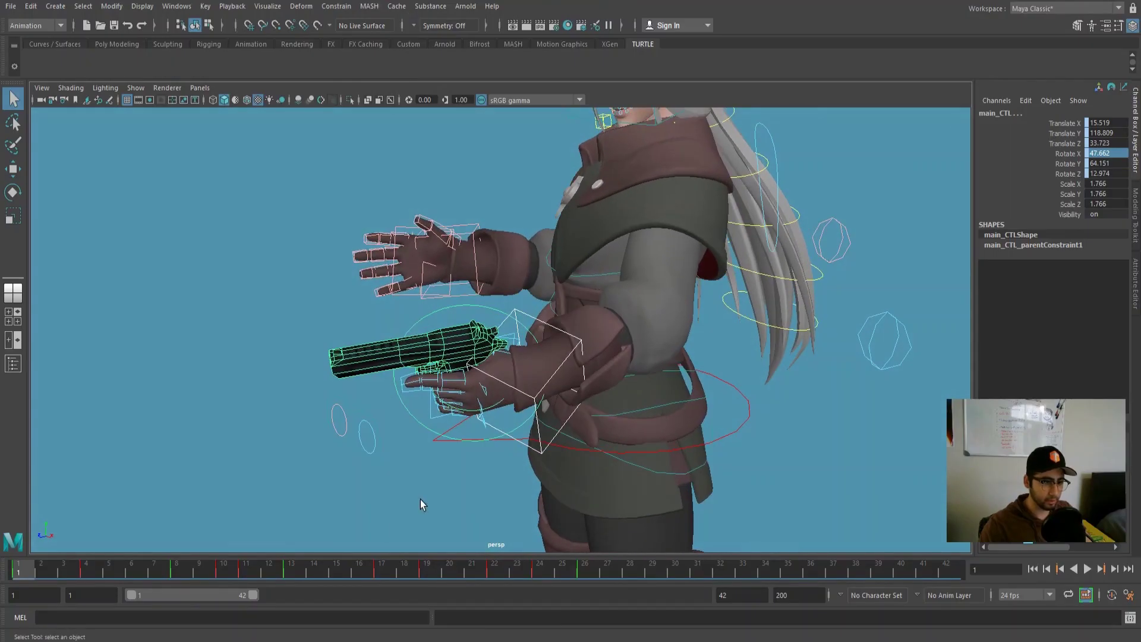
left_click_drag(41, 574, 73, 541)
left_click_drag(261, 410, 636, 331, "alt")
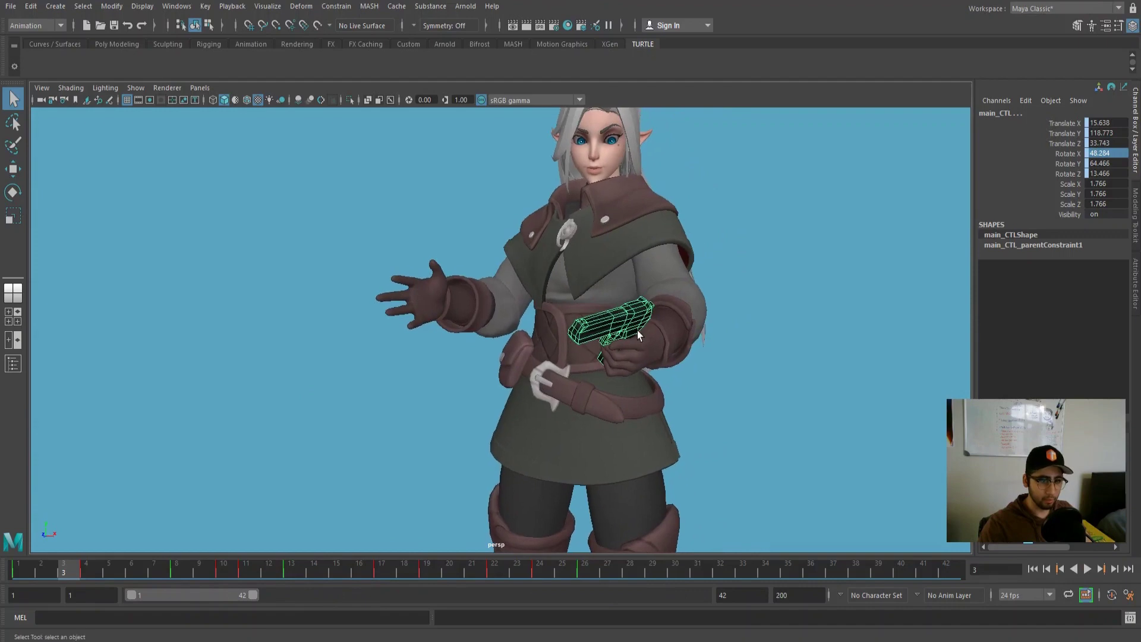
left_click_drag(397, 312, 343, 442, "alt")
Key the gun's main control at frame 1 and select its Blend Parent 1 channel.
key("alt+1")
left_click(342, 442)
left_click(342, 442)
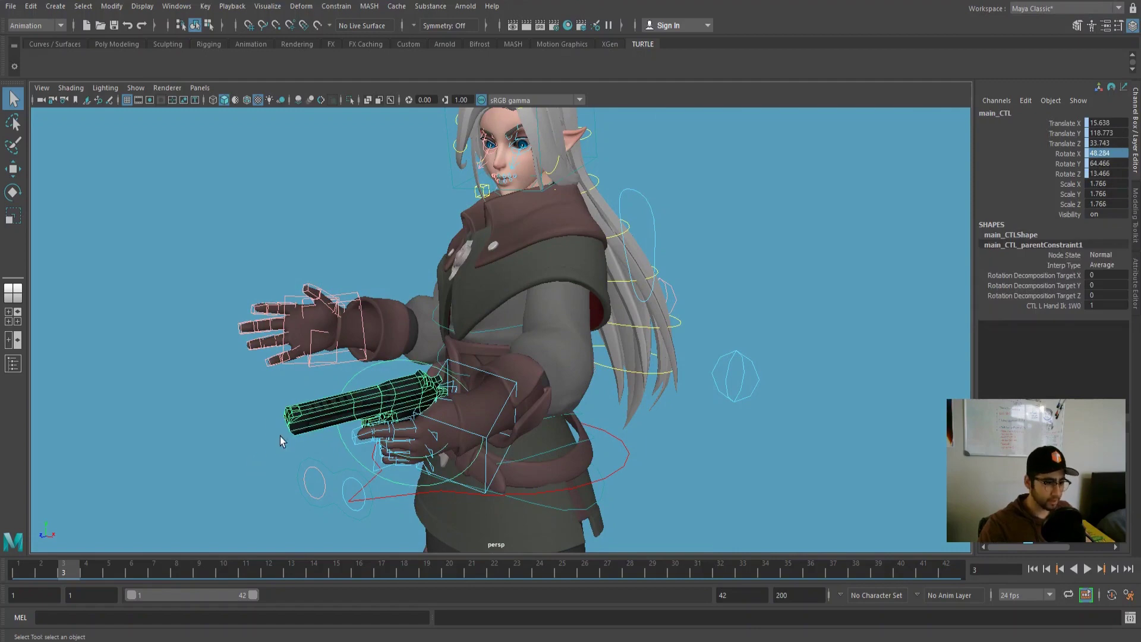
left_click_drag(66, 567, 18, 567)
key("s")
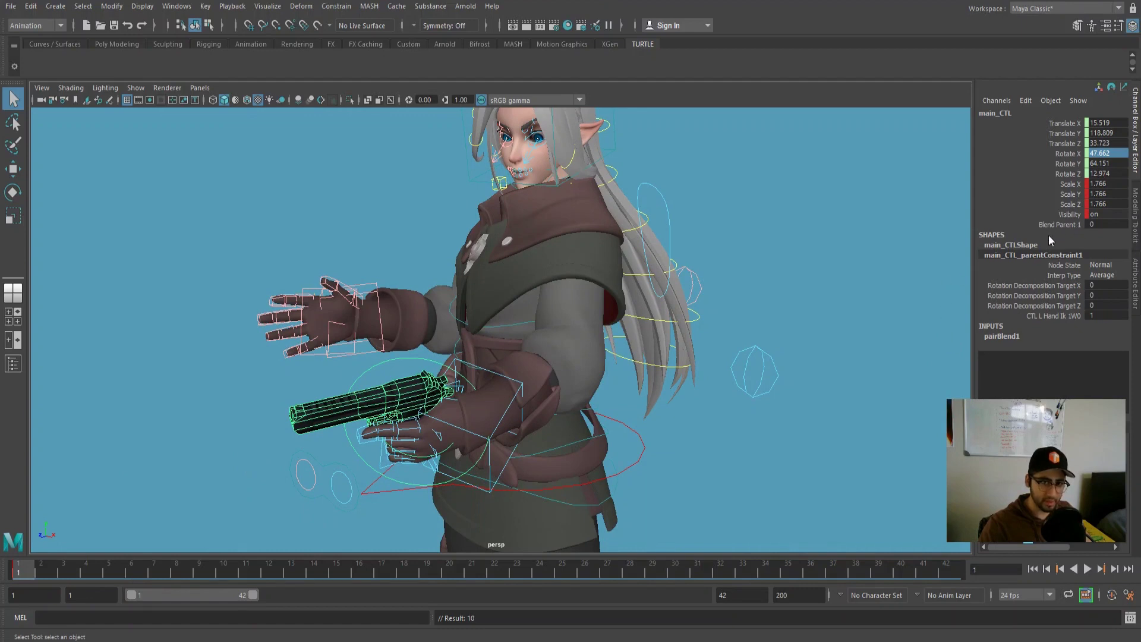
left_click(1096, 224)
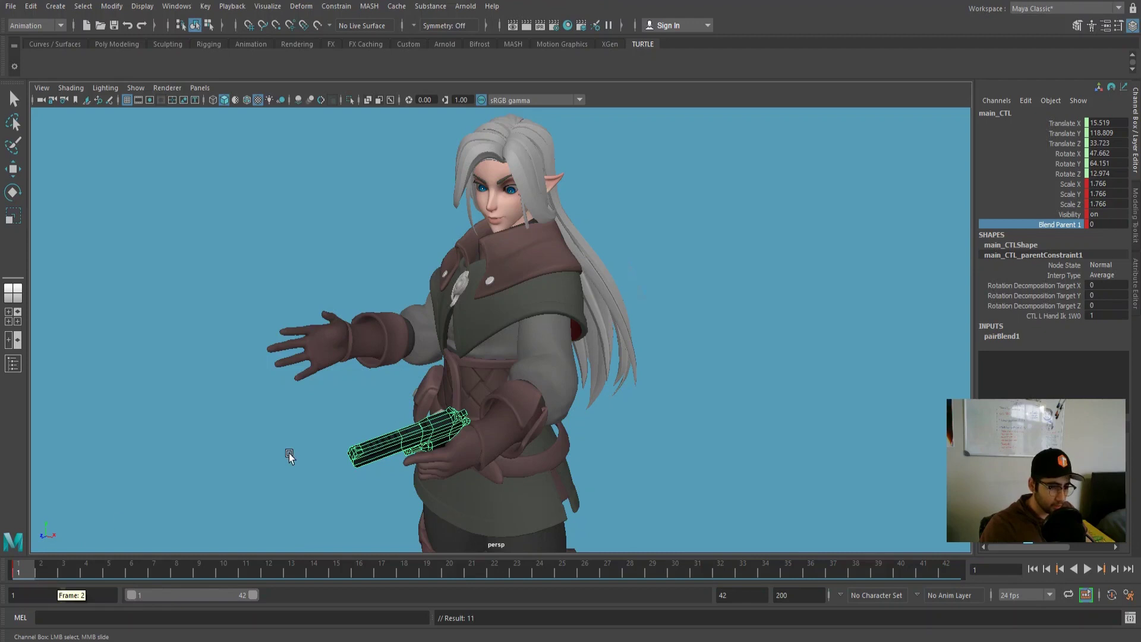
At frame 13, move and rotate the gun's main control into the right hand, at about Translate -26.156, 120.931, 13.346.
scroll(288, 457, "up", 2)
middle_click_drag(289, 456, 336, 428, "alt")
left_click_drag(337, 428, 359, 423, "alt")
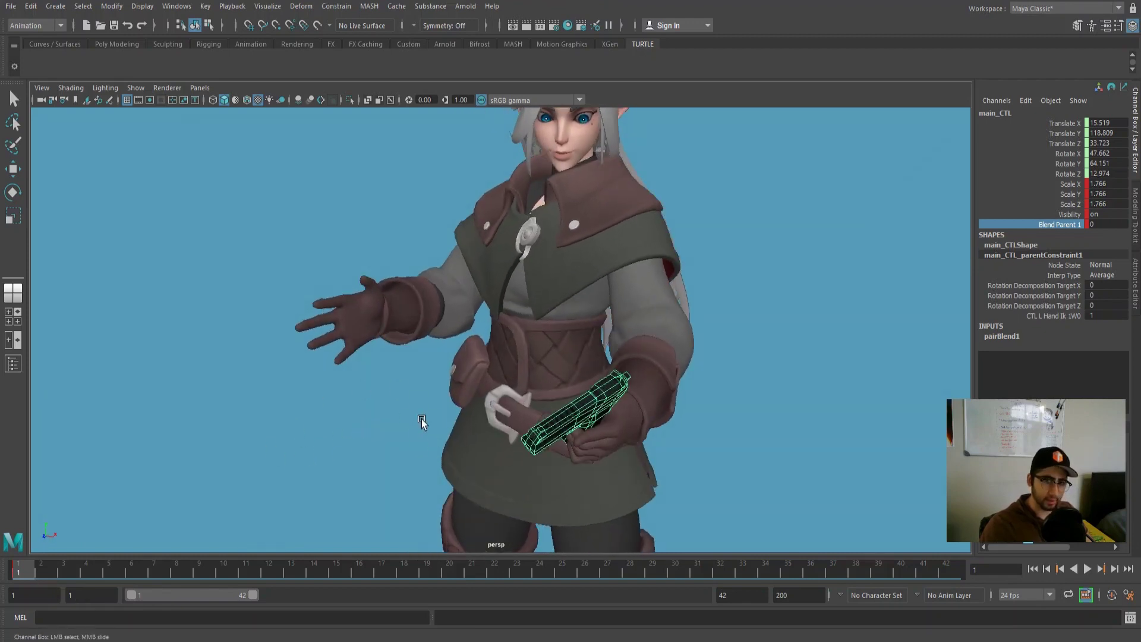
left_click_drag(58, 561, 288, 544)
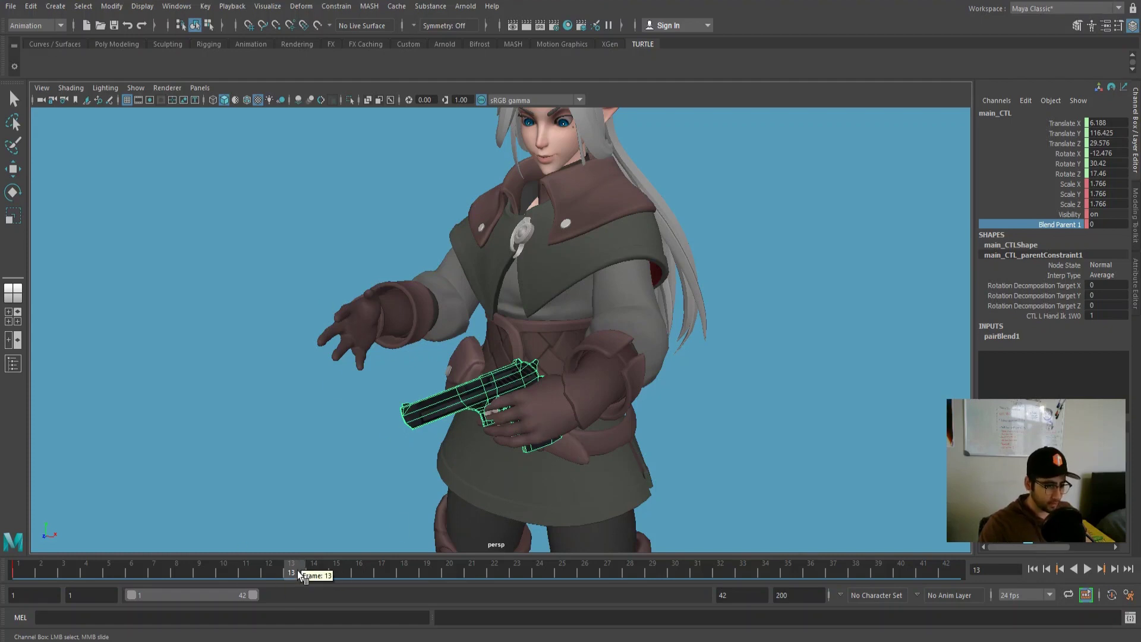
key("w")
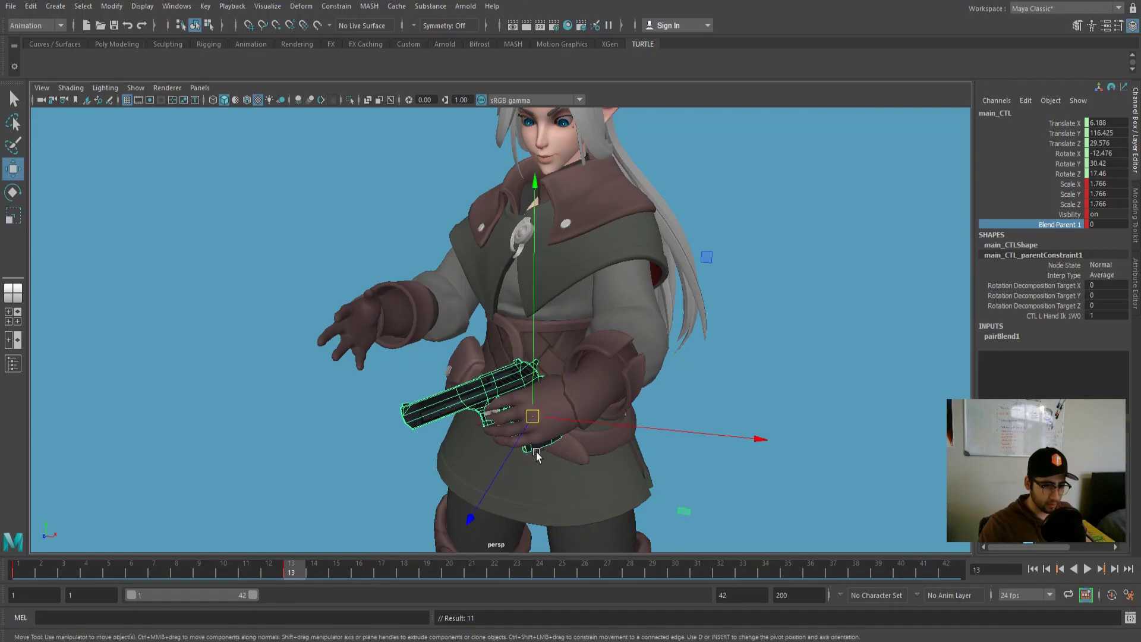
left_click_drag(550, 454, 553, 492, "alt")
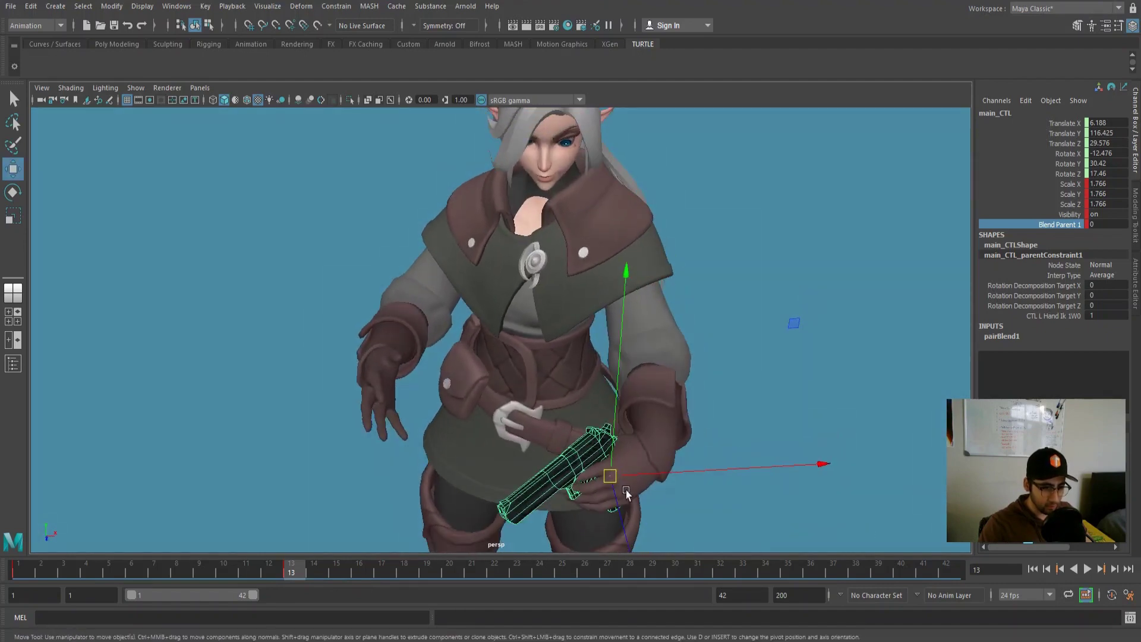
left_click_drag(636, 472, 572, 452)
middle_click_drag(572, 451, 547, 449, "alt")
left_click_drag(596, 472, 303, 338)
key("e")
key("w")
left_click_drag(303, 315, 517, 423)
key("w")
key("e")
key("q")
left_click(400, 517)
Parent constrain the gun's main control to the right hand IK control as a second target.
middle_click_drag(371, 321, 332, 357, "alt")
left_click_drag(331, 356, 357, 389, "alt")
key("alt+1")
mouse_move(357, 389)
middle_mouse_down("alt")
mouse_move(341, 405)
mouse_move(354, 397)
middle_mouse_up("alt")
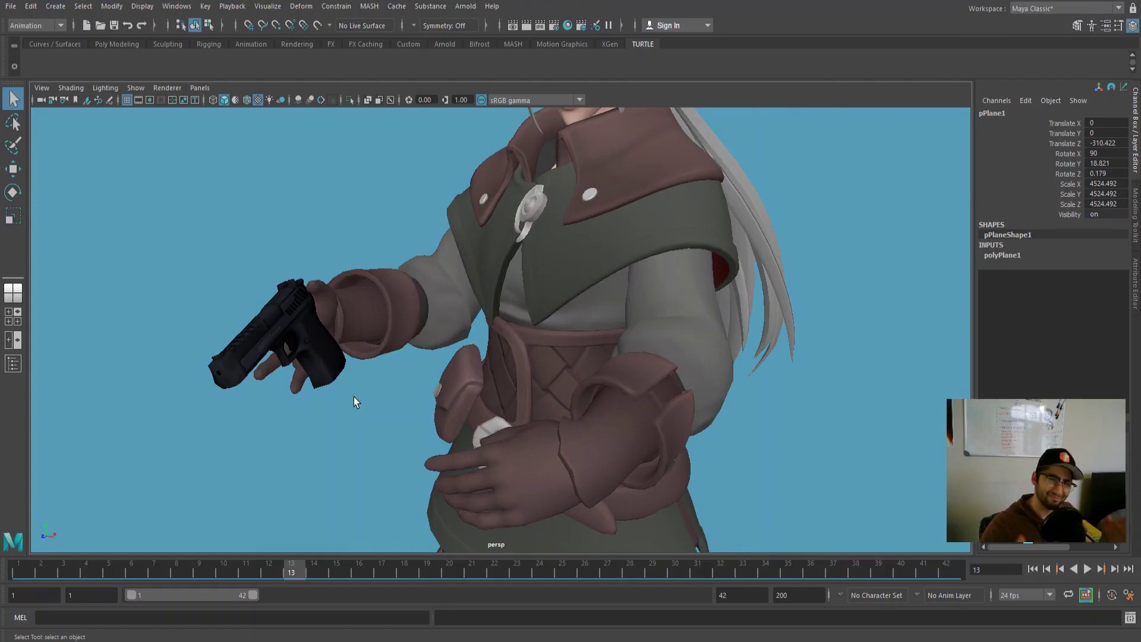
left_click(366, 279)
left_click_drag(366, 279, 369, 413, "alt")
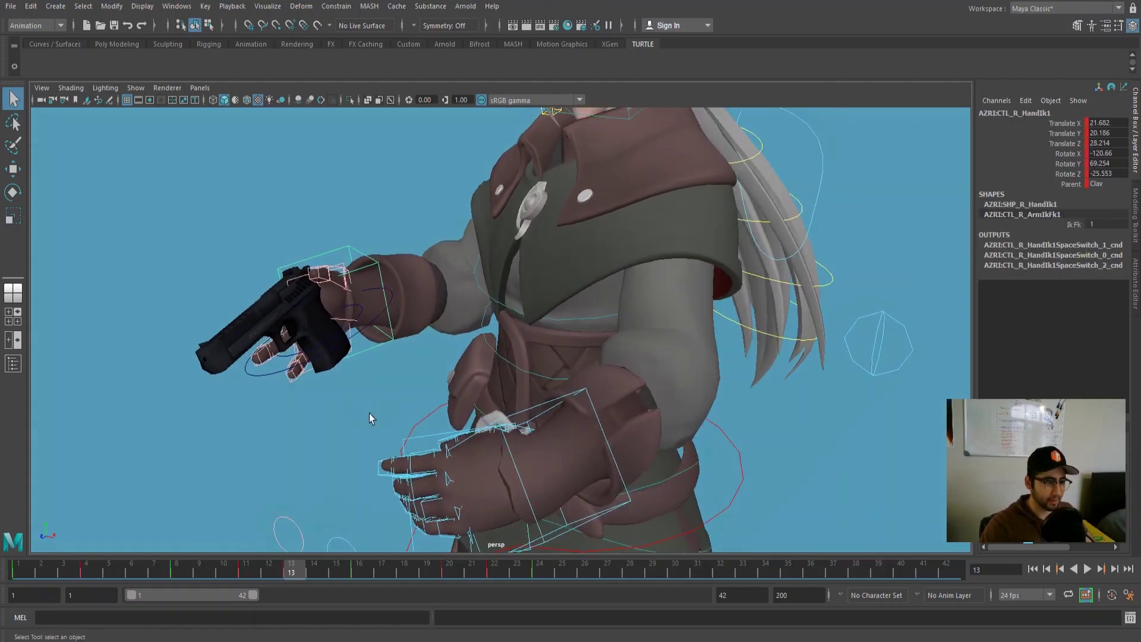
left_click(277, 373, "shift")
left_click(336, 6)
left_click(363, 38)
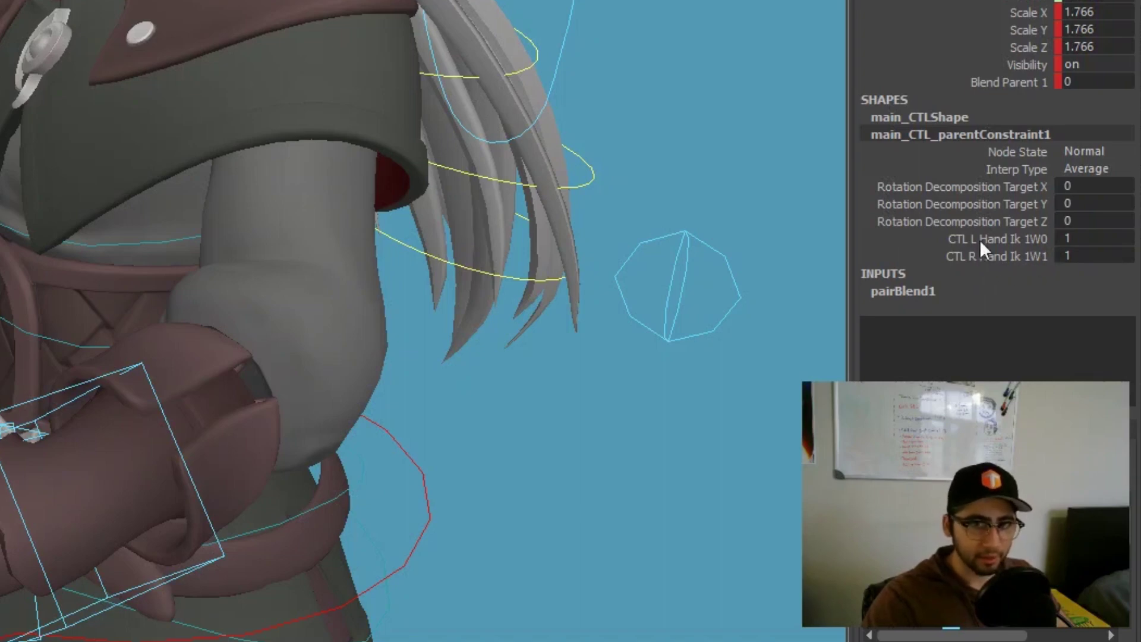
Set the gun main control's Blend Parent 1 to 1 at frame 13 and key it.
middle_click_drag(283, 468, 267, 472, "alt")
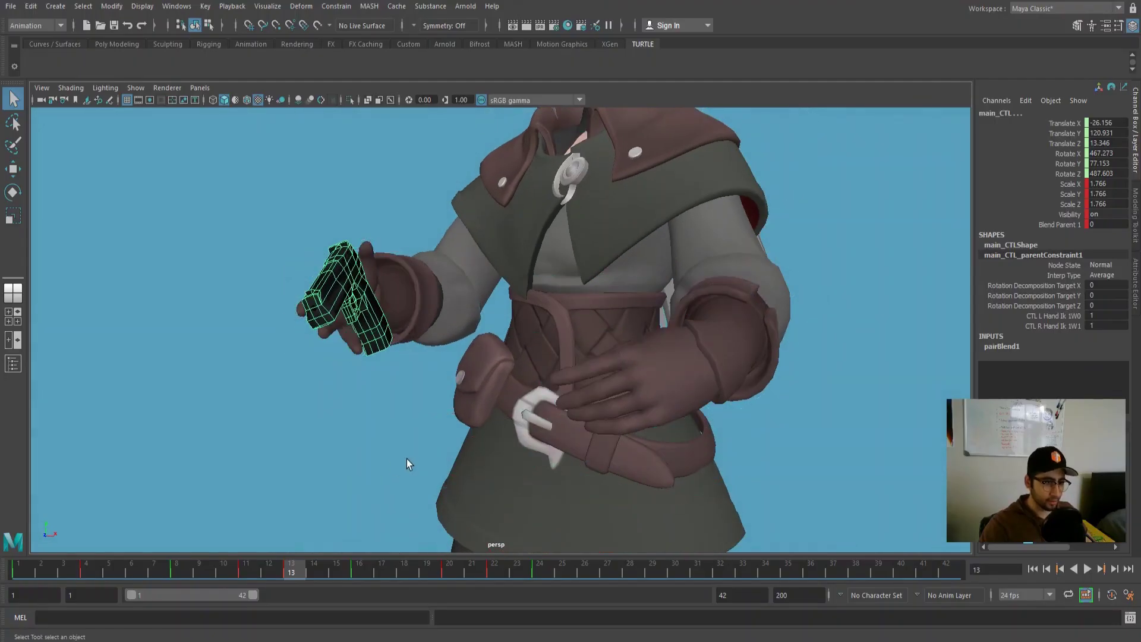
left_click(381, 402)
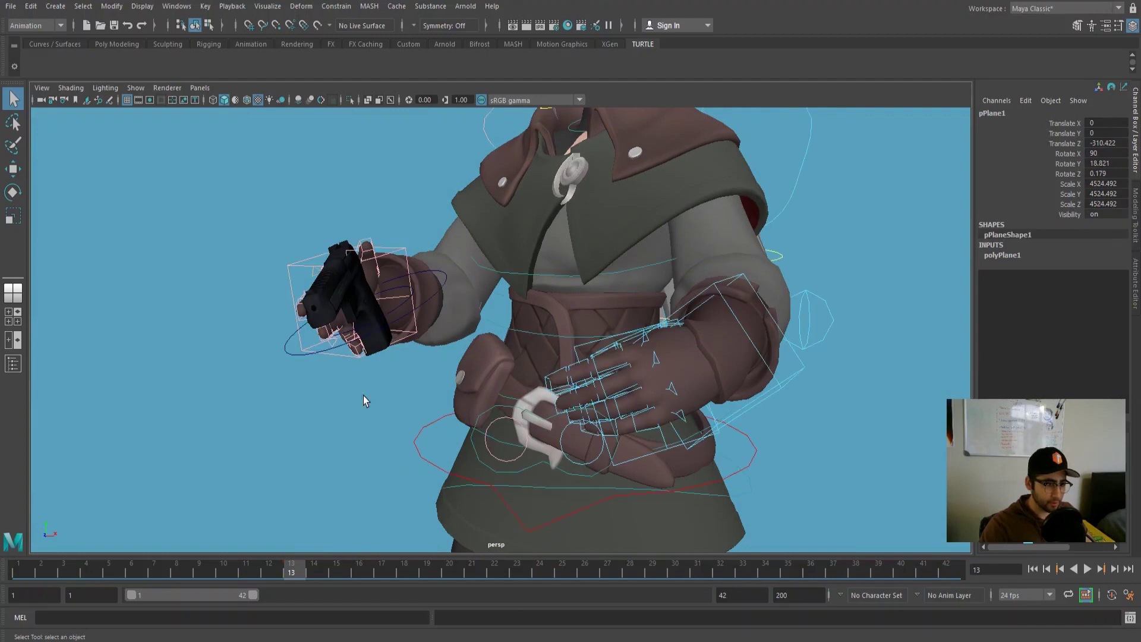
left_click(294, 359)
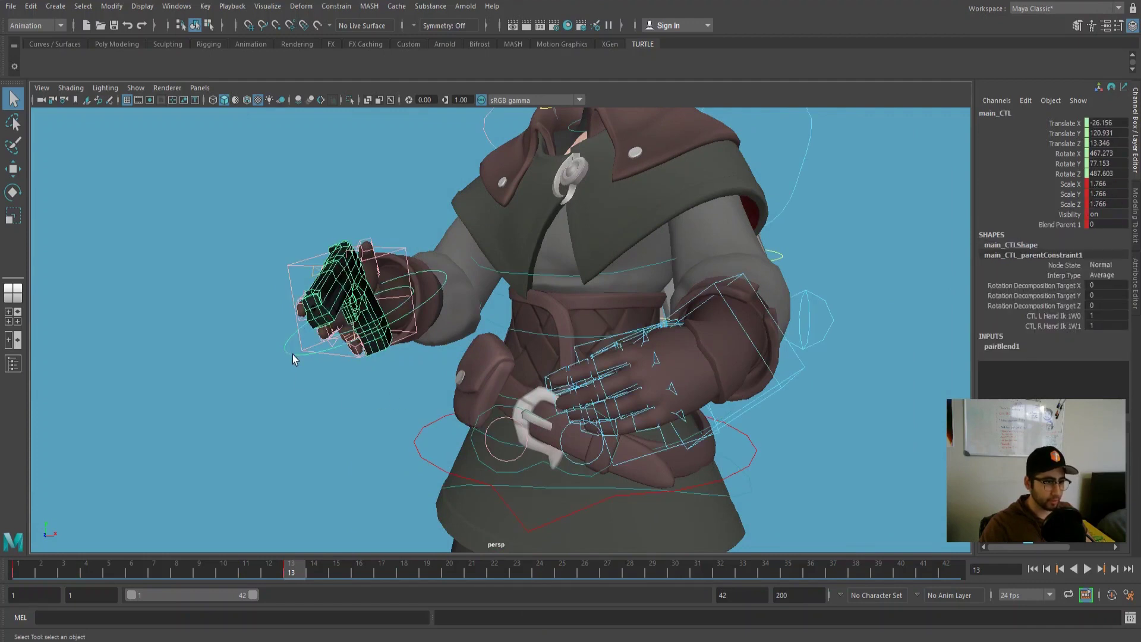
left_click(1059, 225)
middle_click_drag(464, 361, 629, 332)
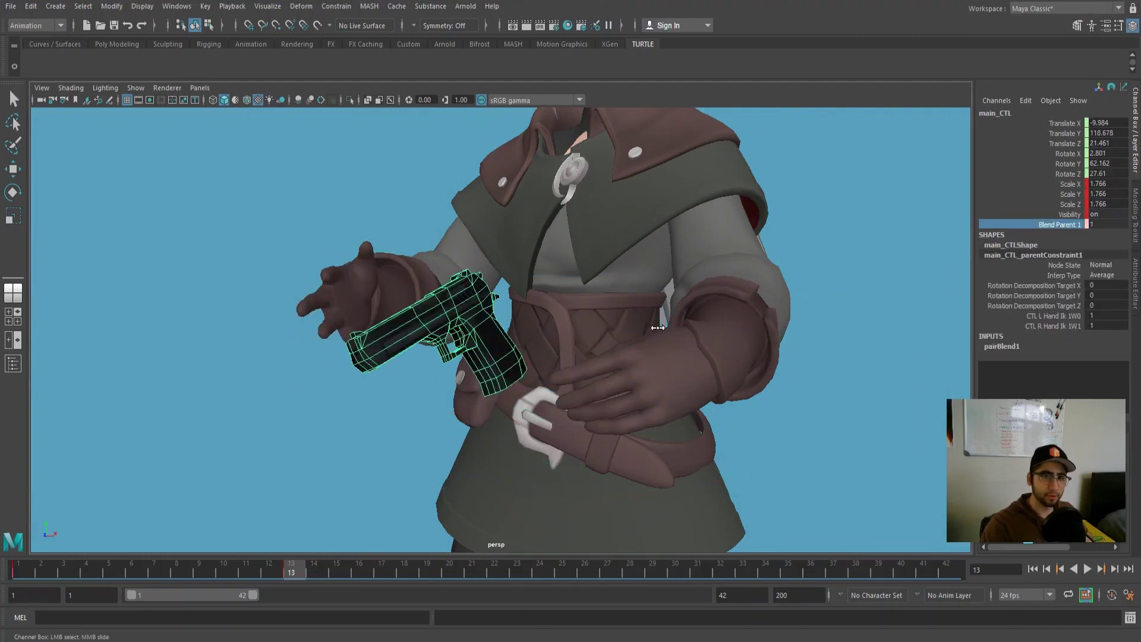
key("s")
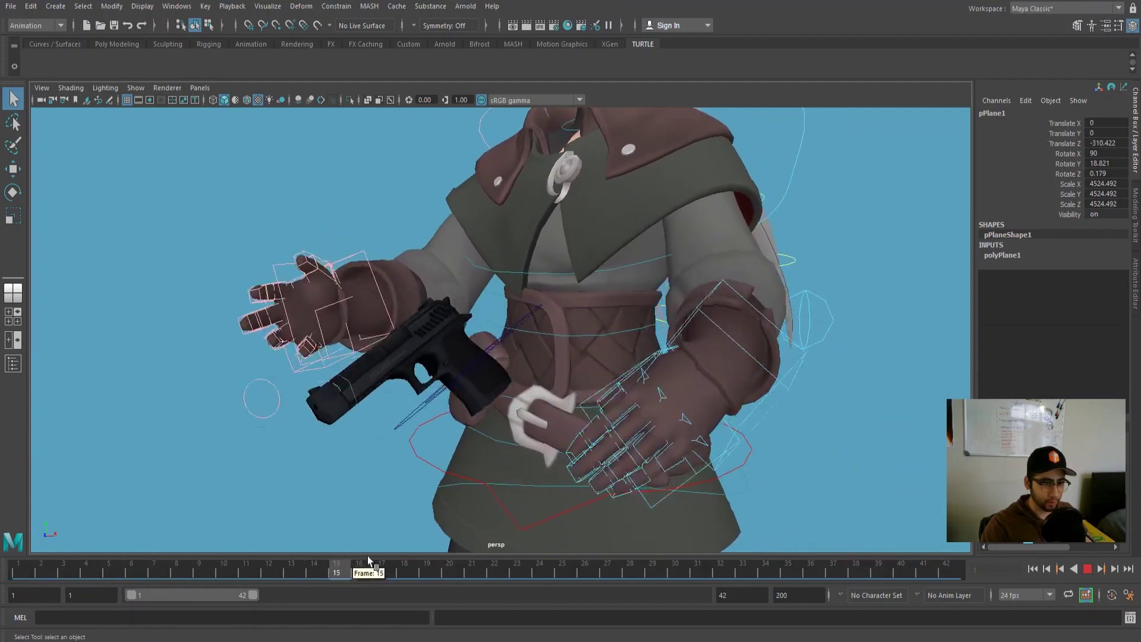
Scrub the animation to examine the gun's position between both hands, then reselect the gun's main control at frame 1.
left_click_drag(132, 529, 195, 551)
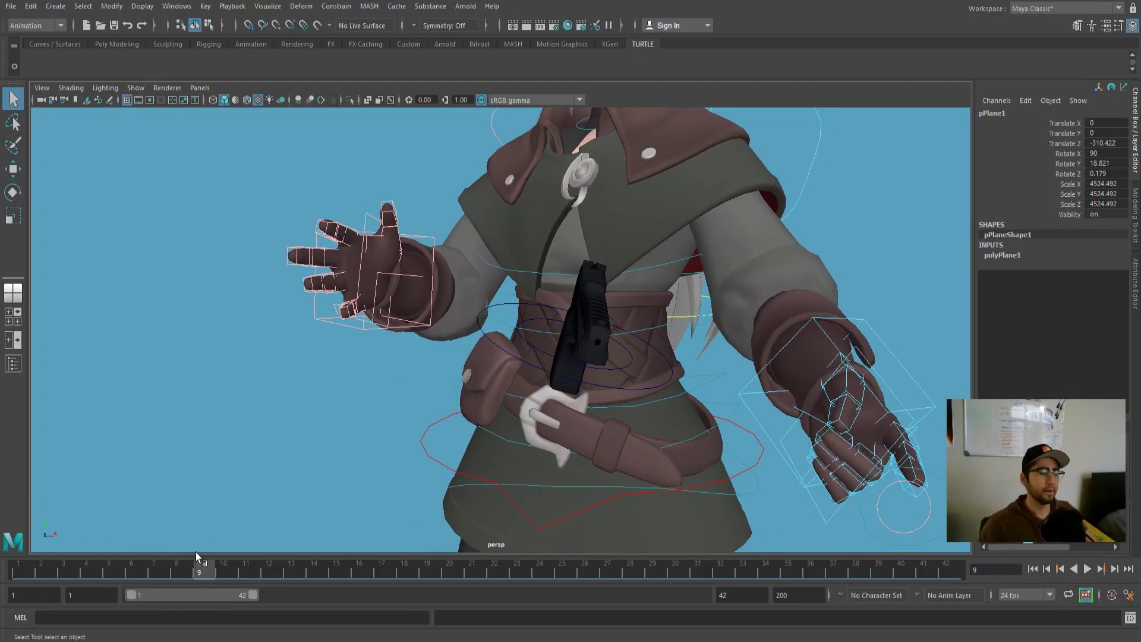
key("ctrl+z")
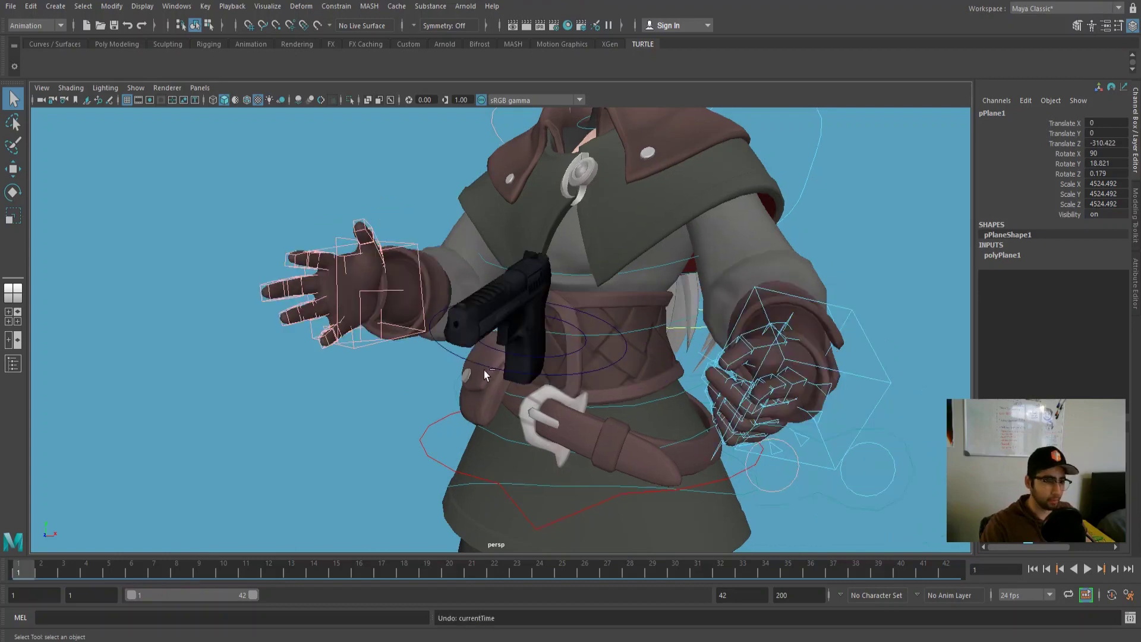
left_click(484, 374)
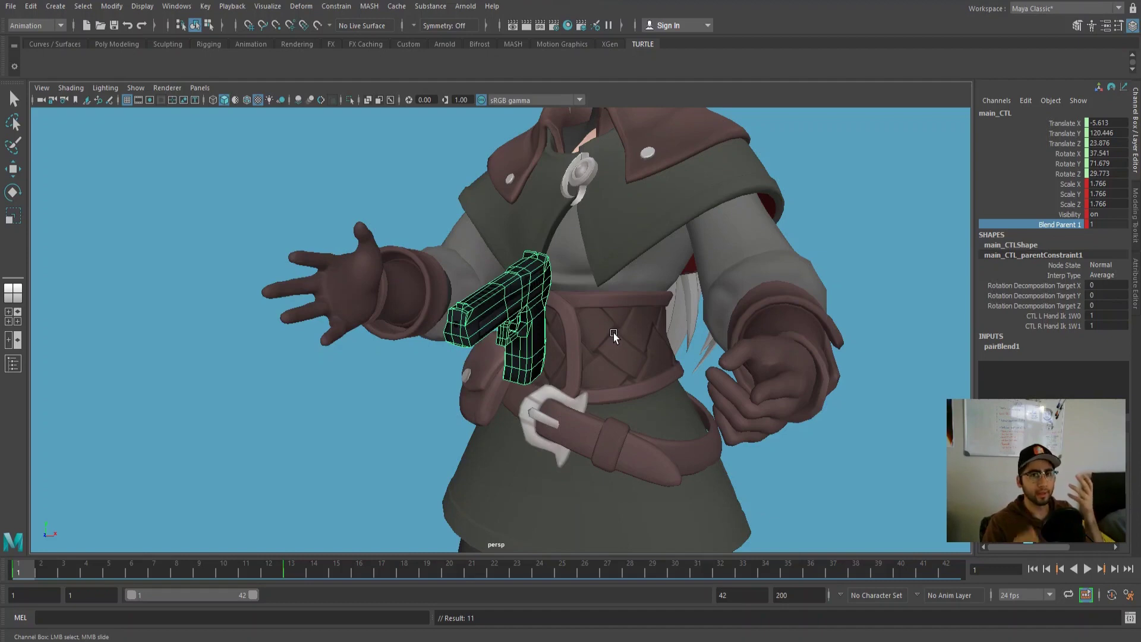
Set the gun parent constraint's CTL R Hand Ik 1W1 weight to 0 and key it together with CTL L Hand Ik 1W0 at 1.
left_click_drag(35, 570, 230, 572)
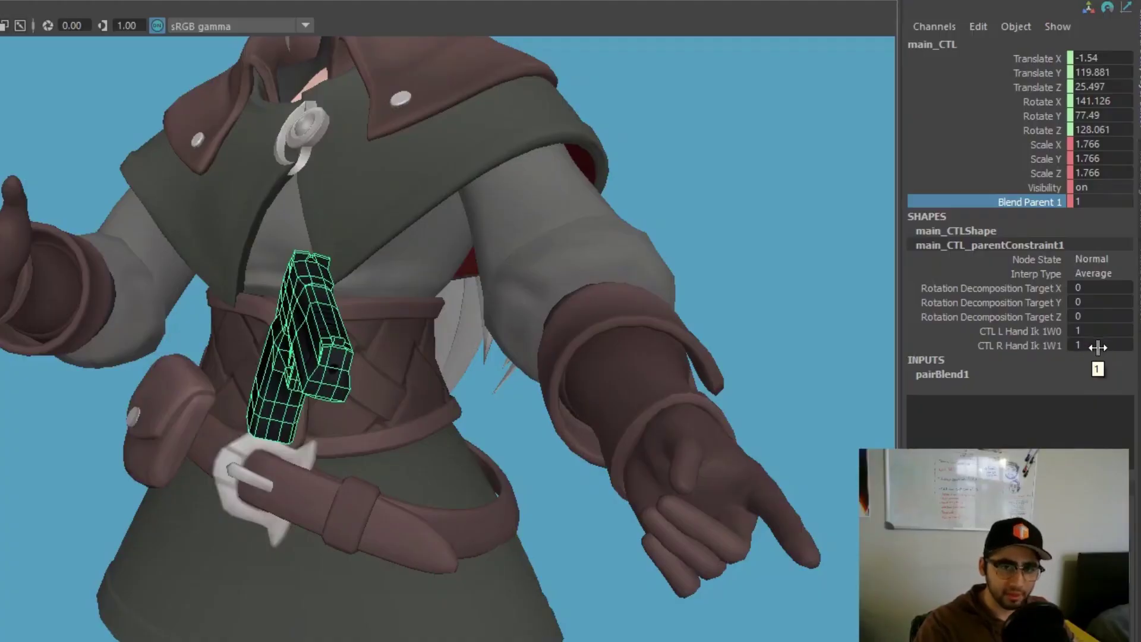
double_click(1095, 347)
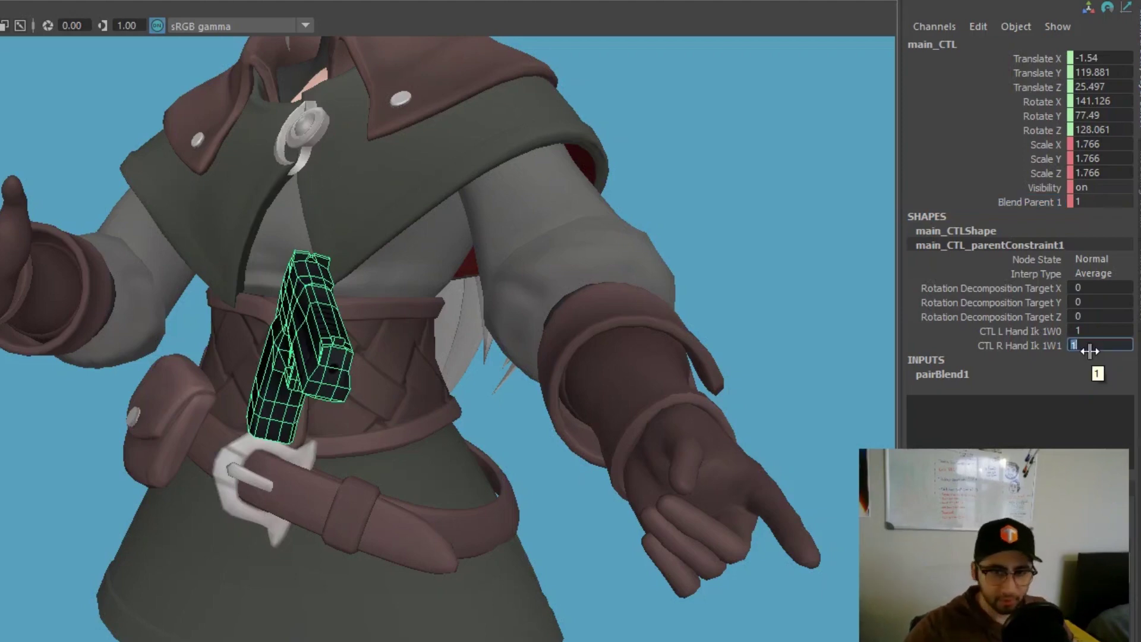
type("0")
key("Return")
left_click(1075, 357)
right_click(1085, 343)
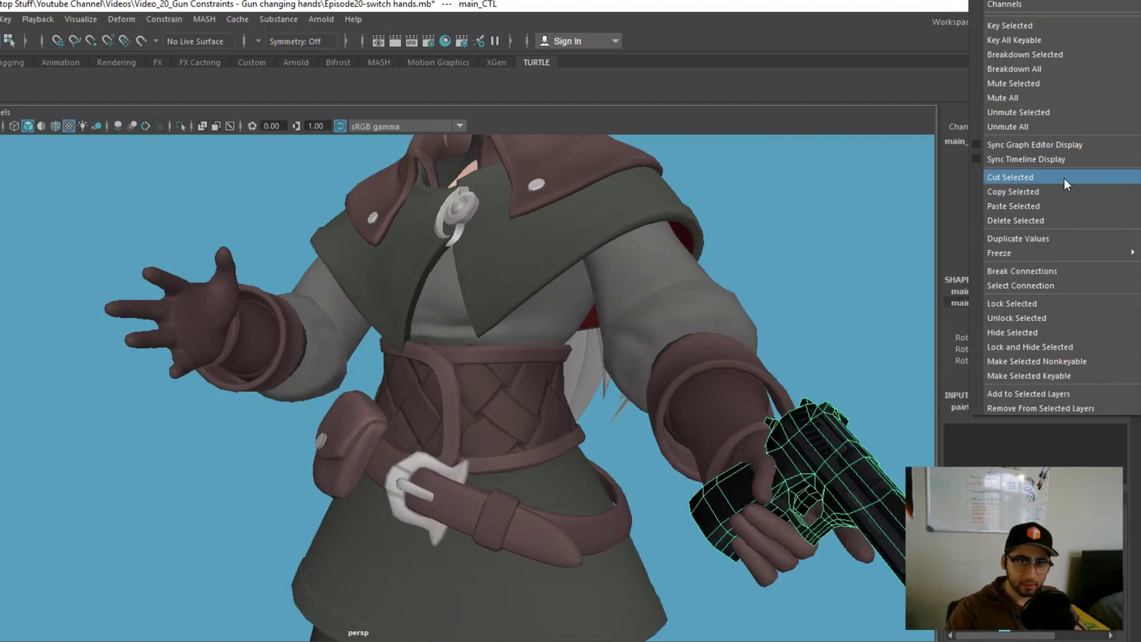
left_click(1053, 29)
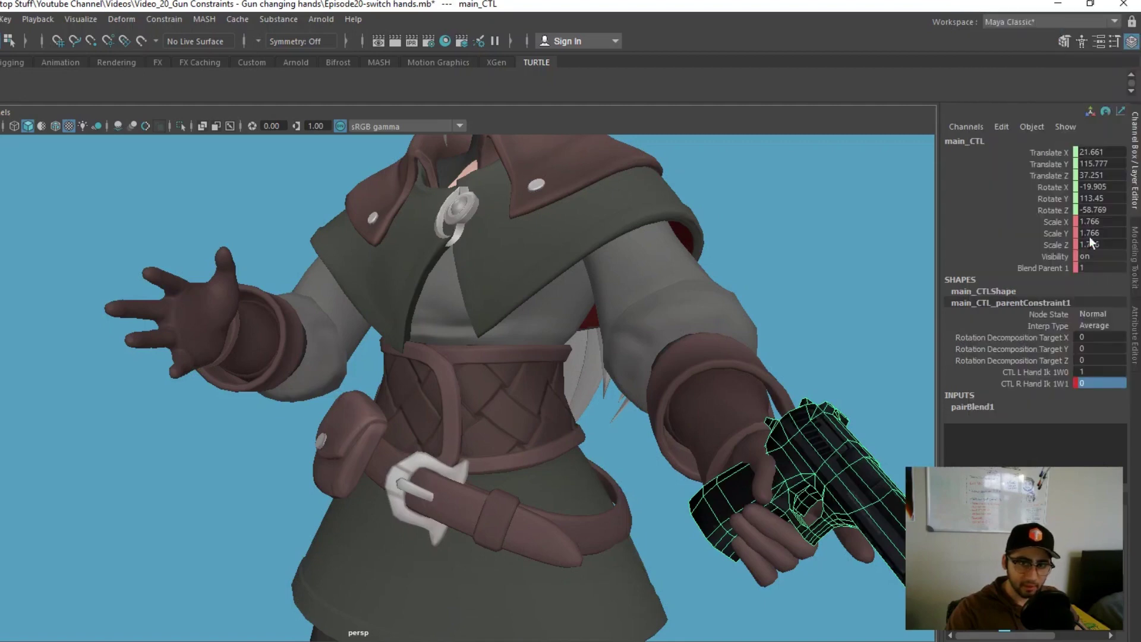
left_click(1102, 369)
right_click(1106, 368)
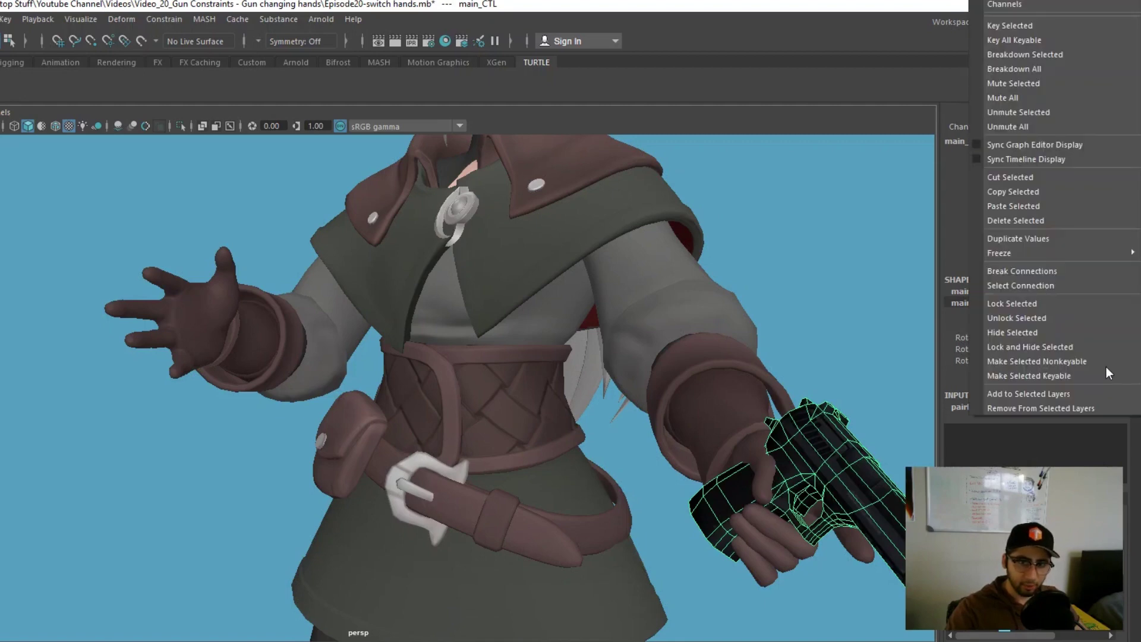
left_click(1053, 31)
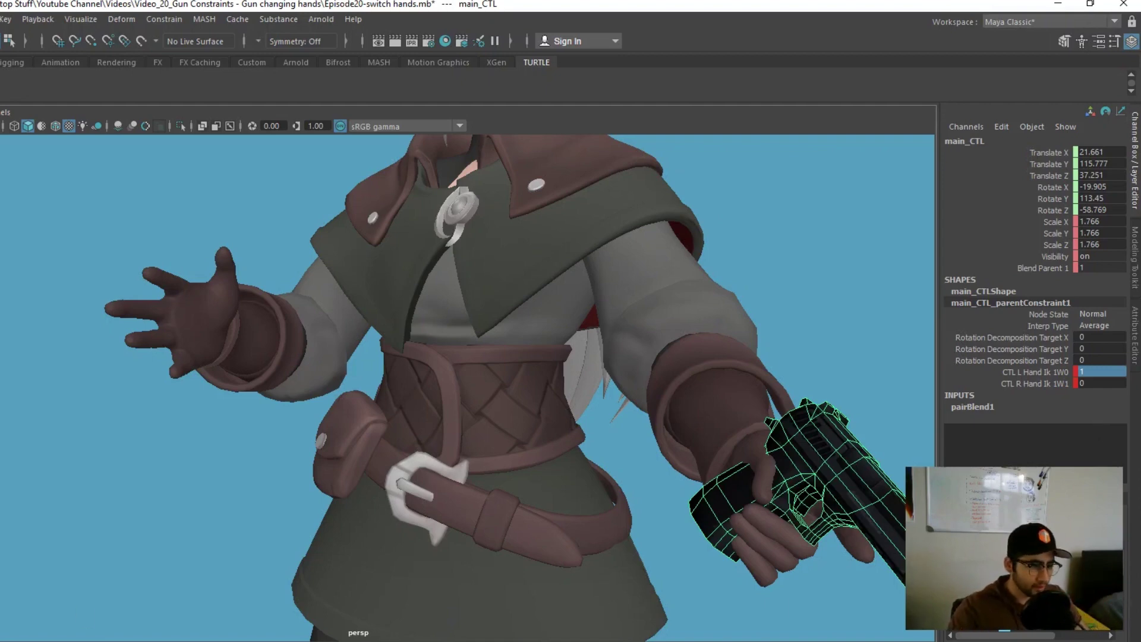
Show the rig controls and key the gun's main control at frames 10 and 11.
key("alt+v")
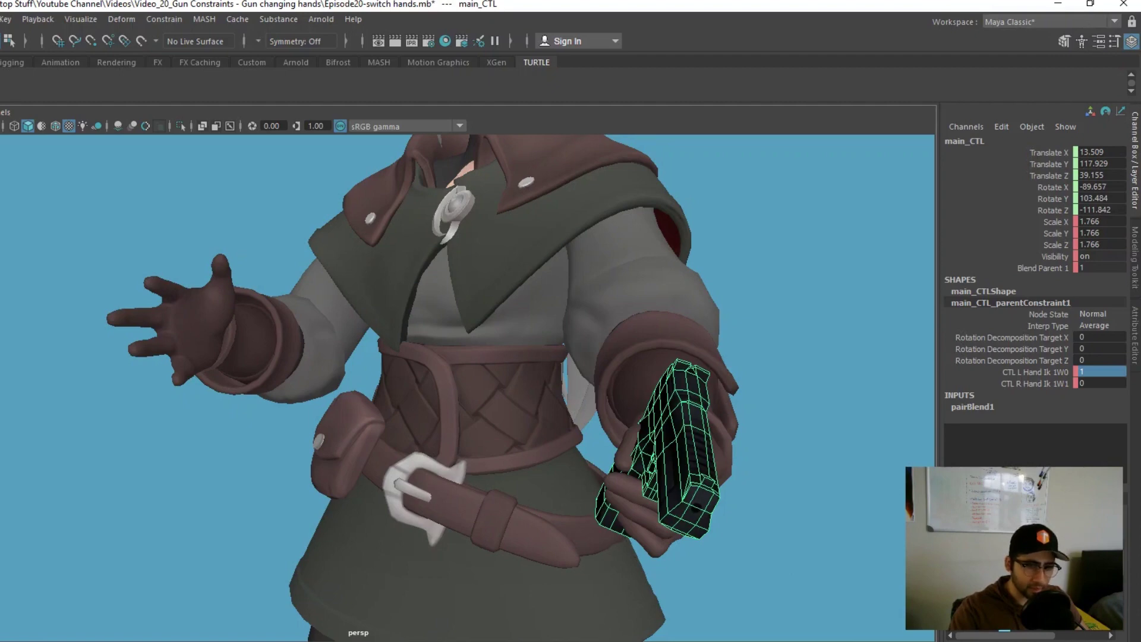
key("alt+1")
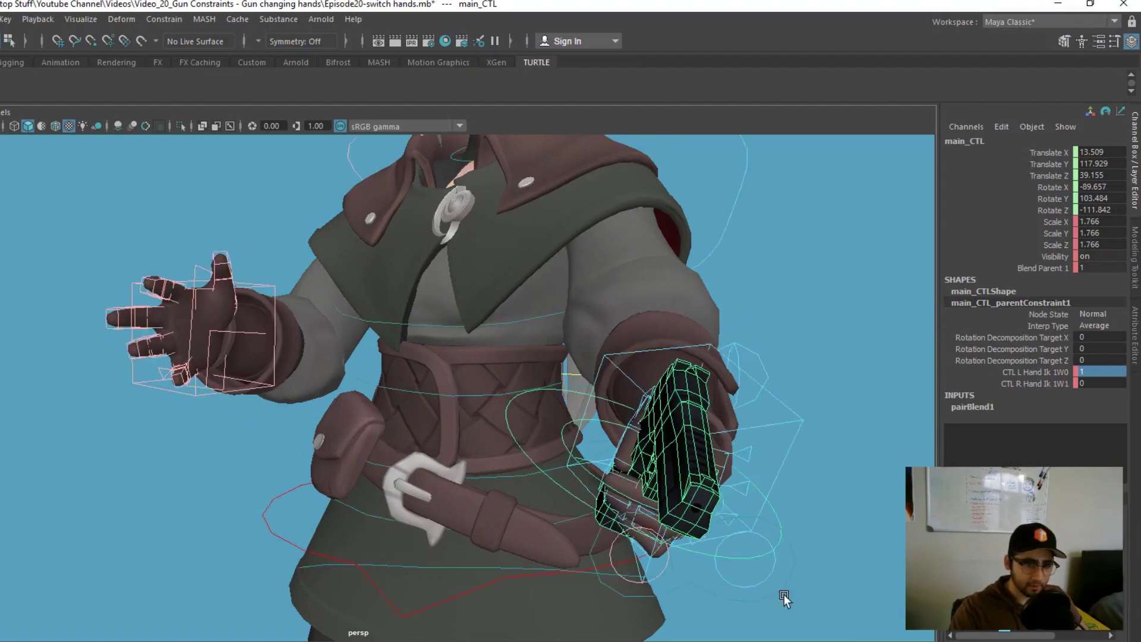
left_click(741, 580)
left_click(560, 482)
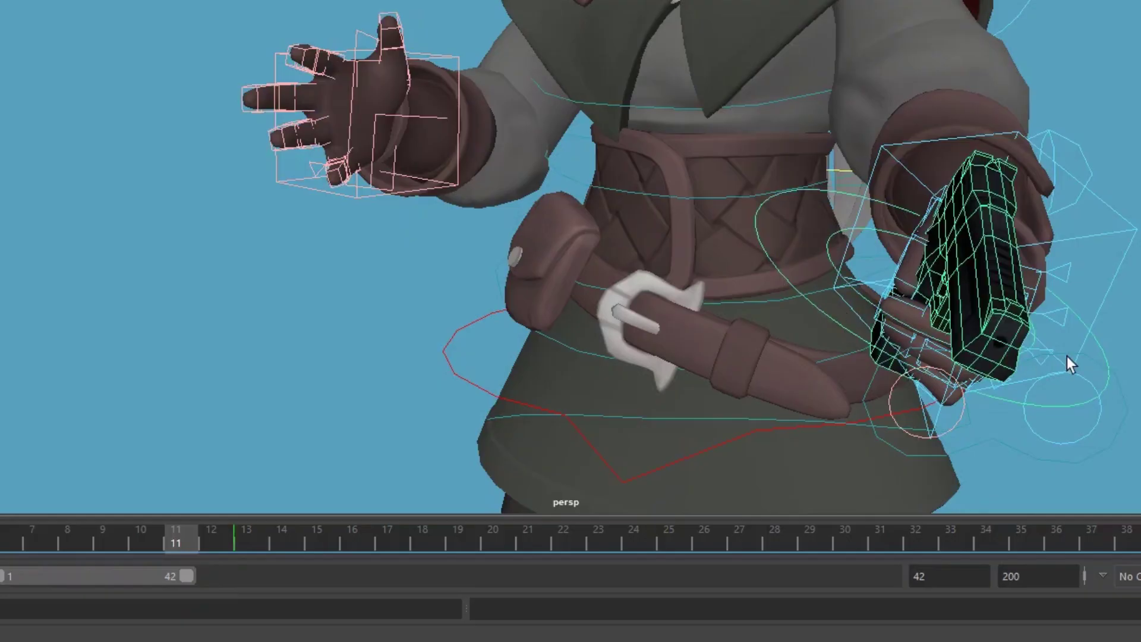
left_click(151, 540)
key("s")
left_click(167, 537)
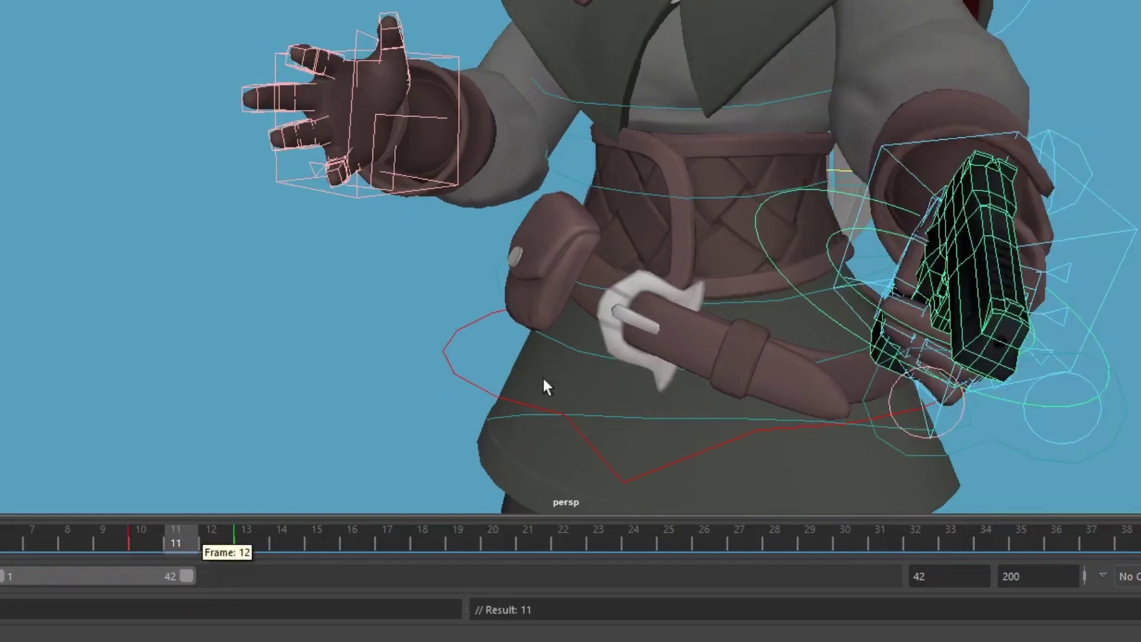
left_click(1101, 266)
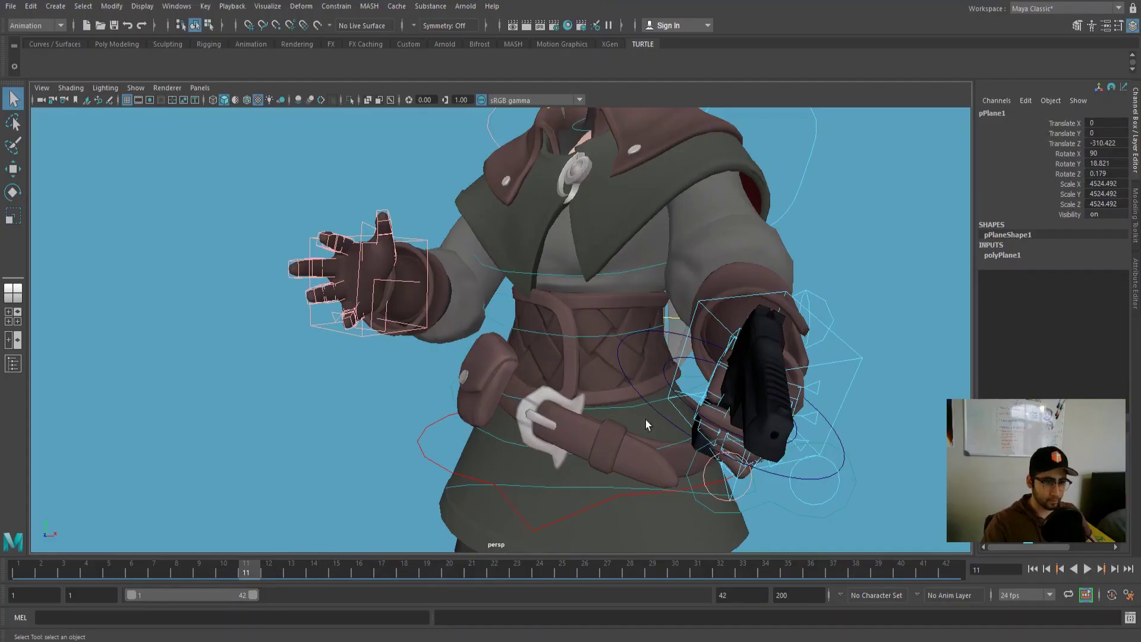
left_click(658, 411)
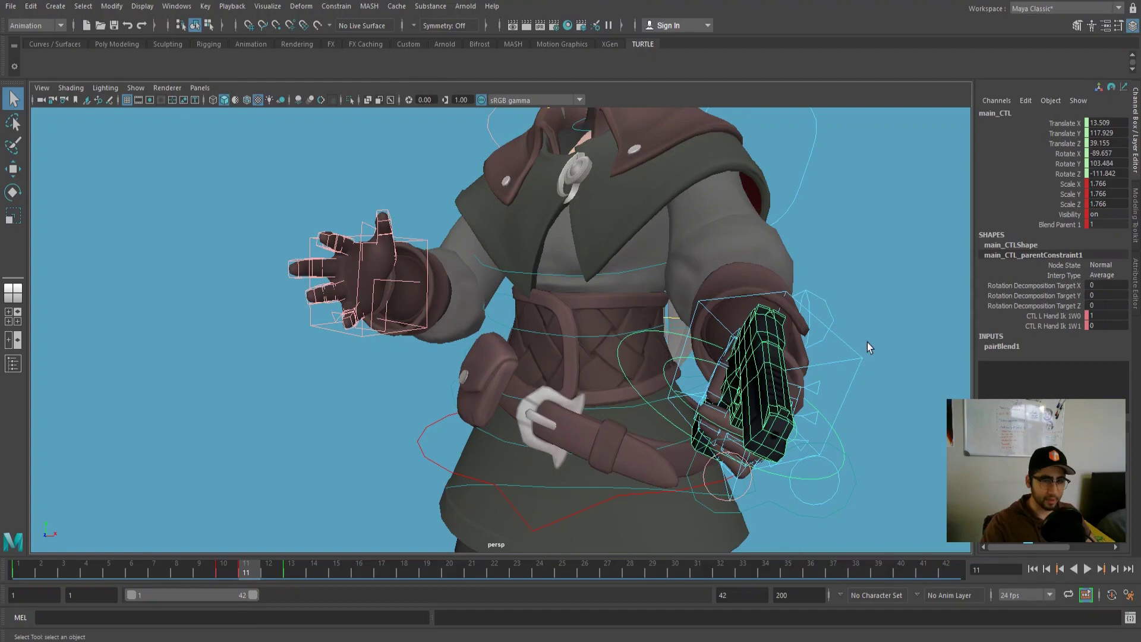
key("s")
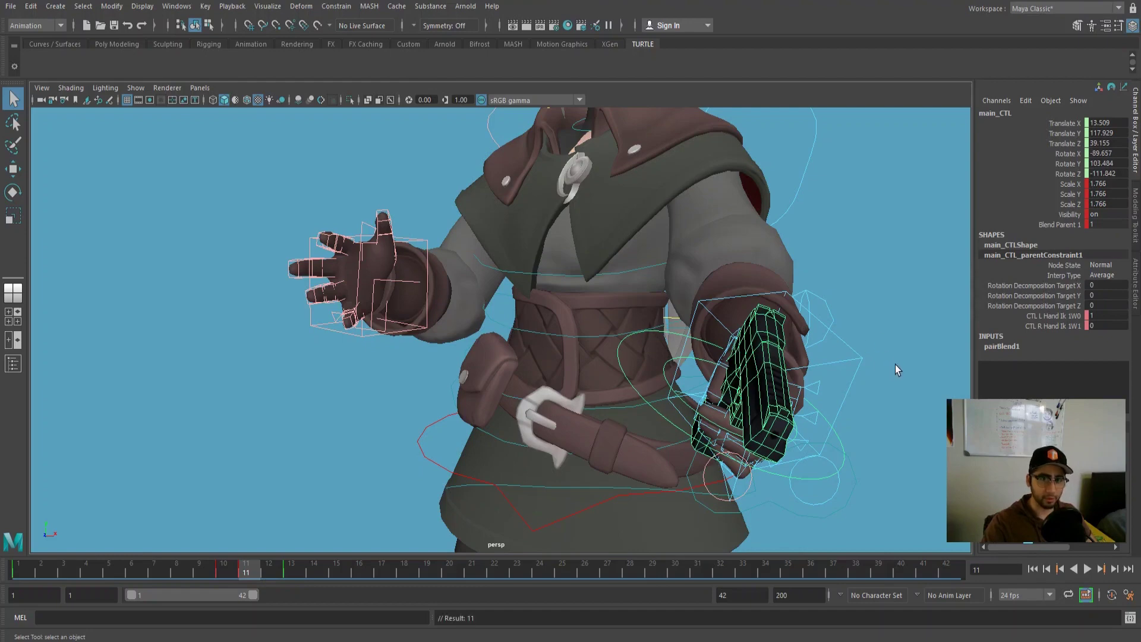
Set the gun main control's Blend Parent 1 to 0 at frame 12 and key it.
left_click(258, 572)
left_click(1063, 225)
left_click(1107, 225)
type("0")
key("Return")
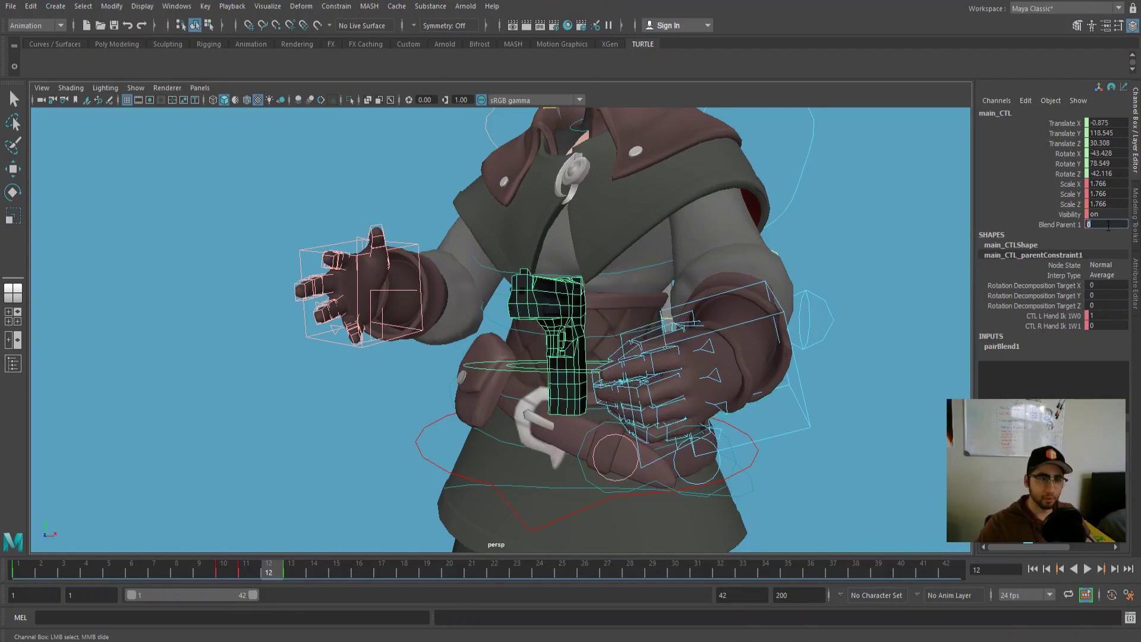
key("s")
left_click(470, 365)
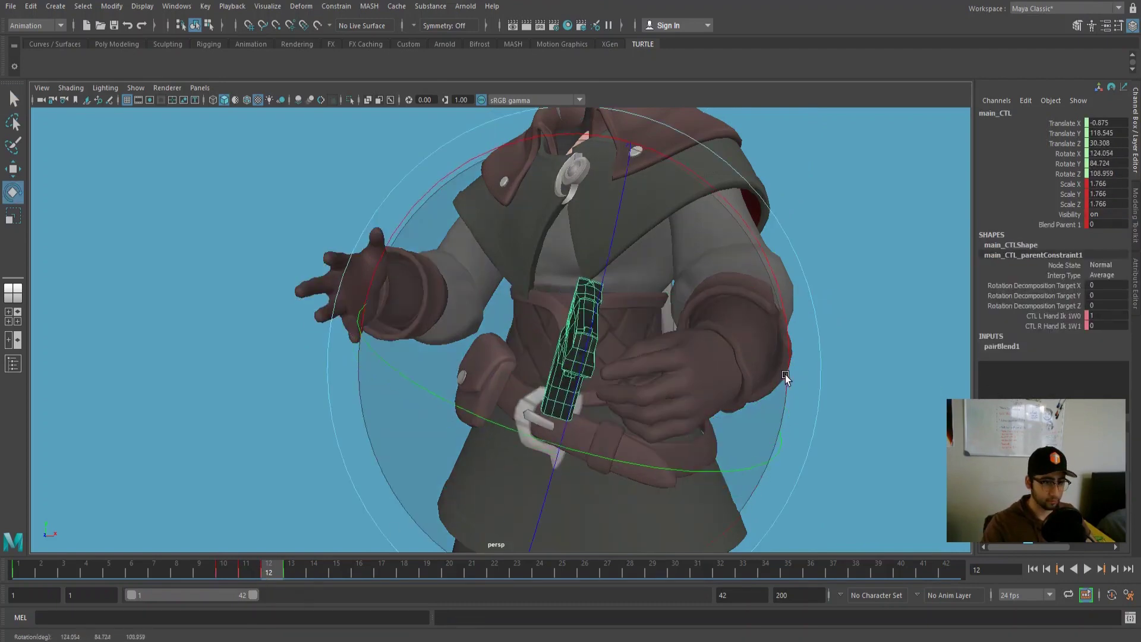
Position the gun's main control between the hands at frames 12 and 13, about Translate -5.473, 118.545, 27.203 and -17.365, 120.123, 16.863.
left_click_drag(782, 375, 537, 405)
key("w")
key("s")
left_click_drag(336, 428, 351, 420)
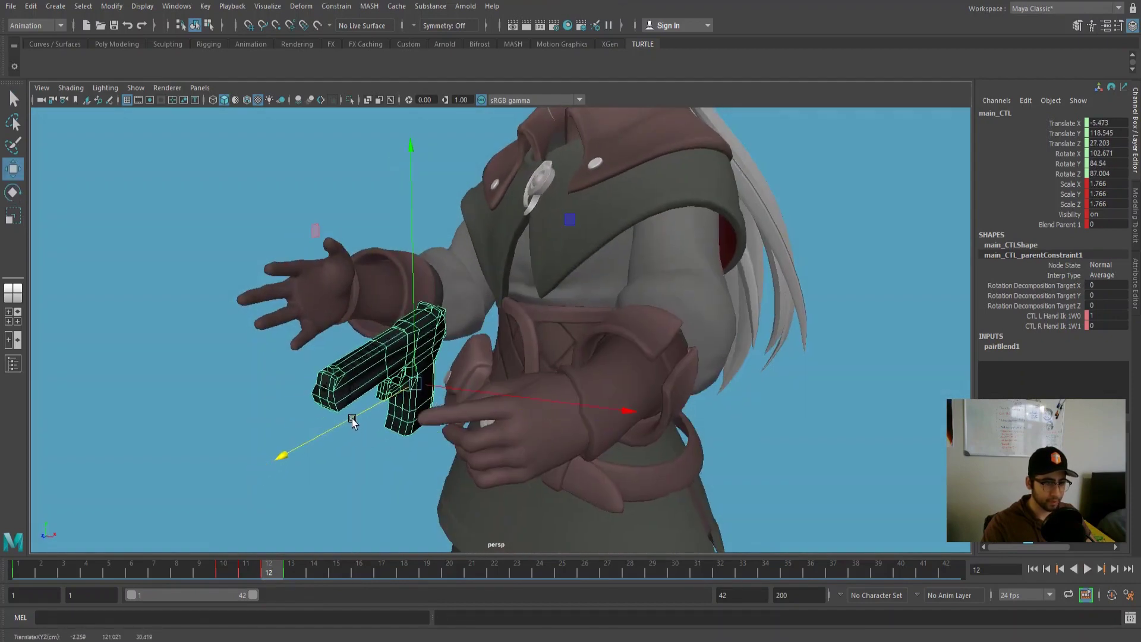
left_click_drag(424, 454, 469, 461, "alt")
key("alt+period")
left_click_drag(687, 428, 520, 425)
left_click_drag(470, 453, 469, 357)
key("q")
left_click_drag(475, 404, 517, 443, "alt")
left_click_drag(276, 564, 309, 567)
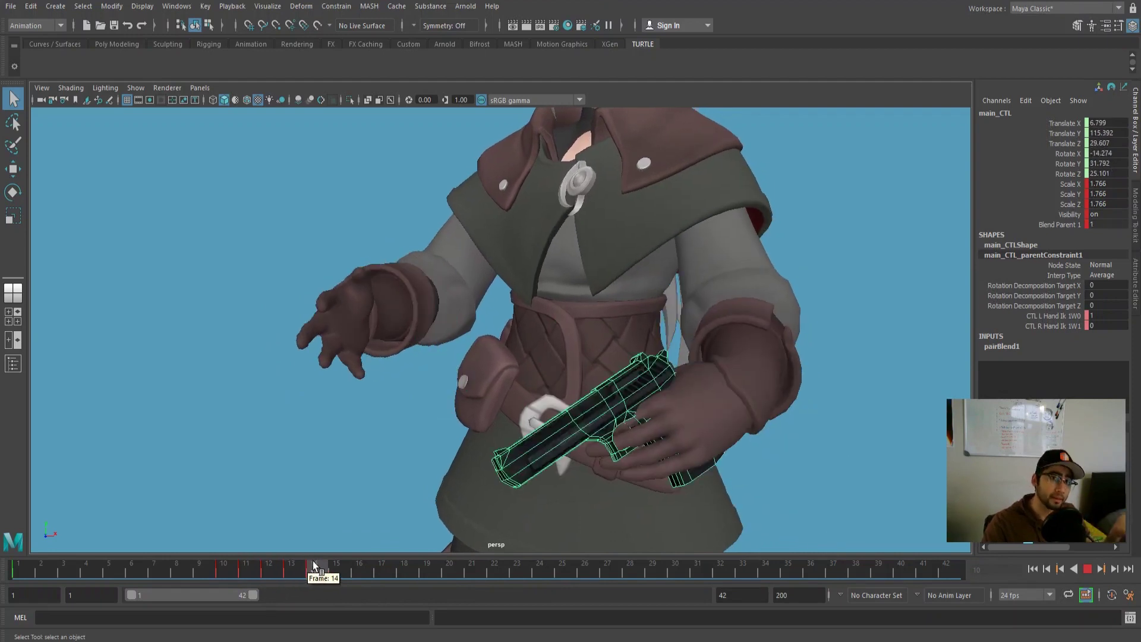
left_click_drag(314, 565, 314, 563)
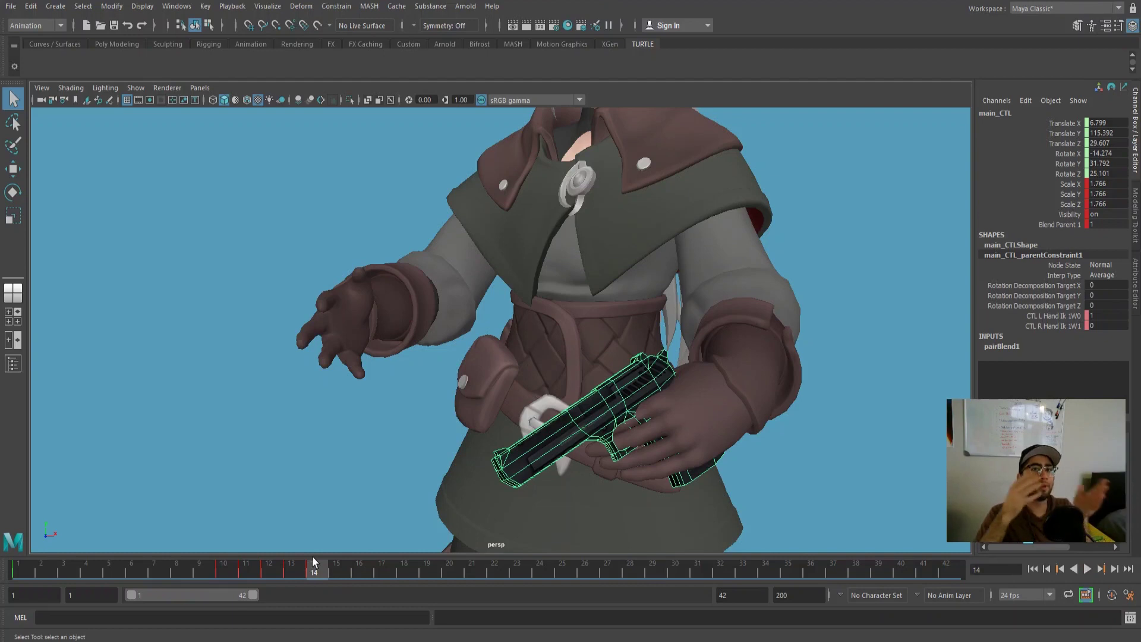
Key the parent constraint's left and right hand weights at frame 12, keeping left at 1 and right at 0.
left_click_drag(193, 572, 270, 569)
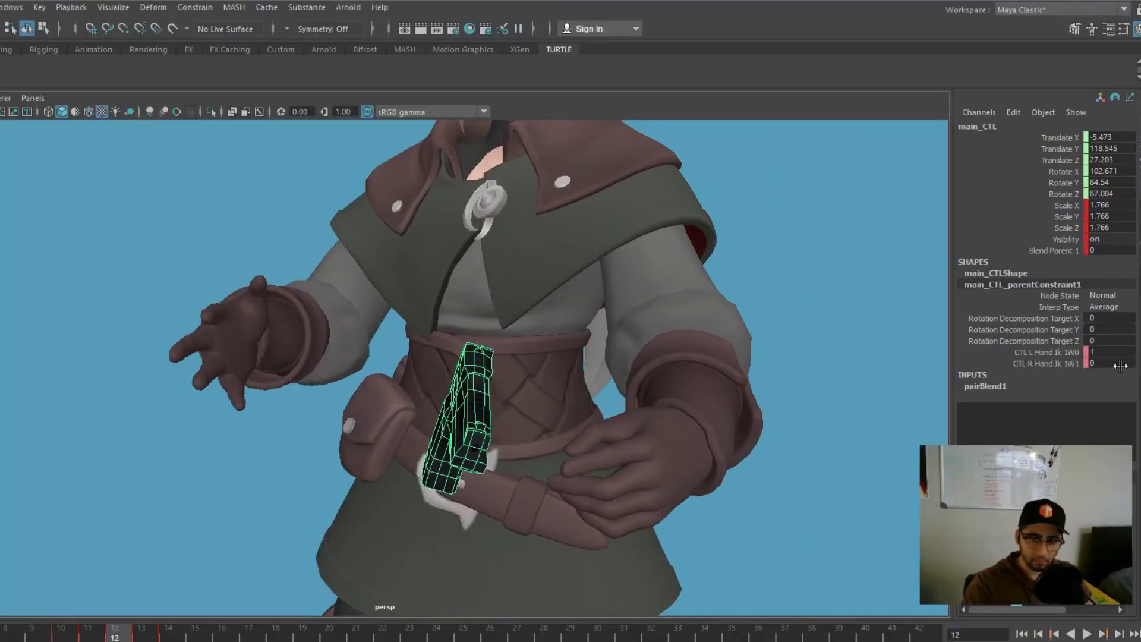
right_click(1114, 331)
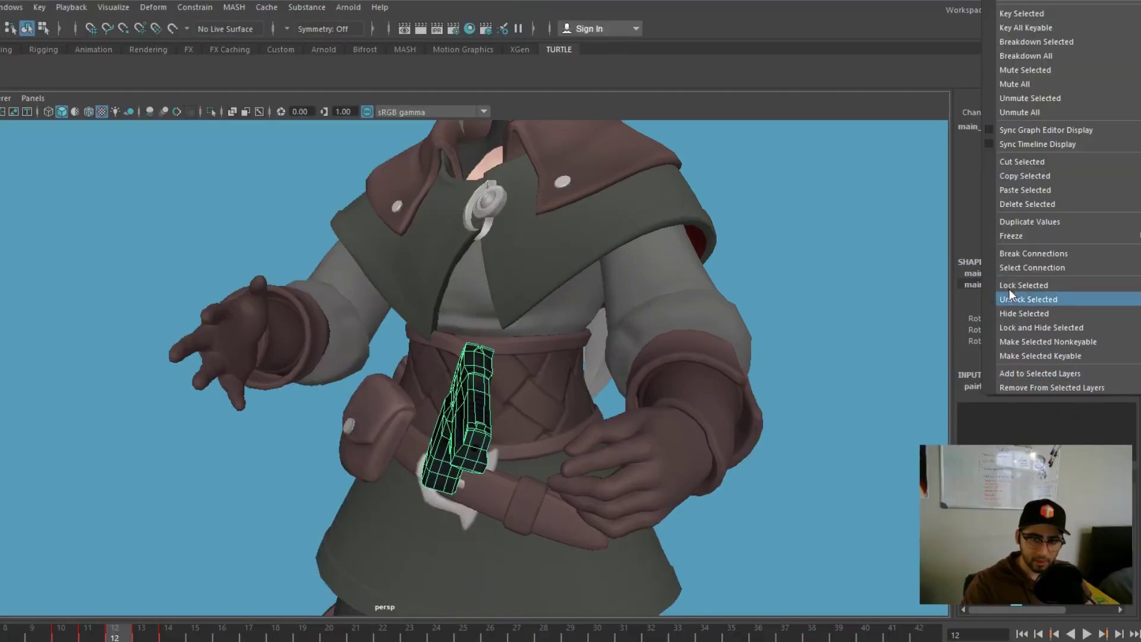
left_click(1060, 27)
right_click(1104, 351)
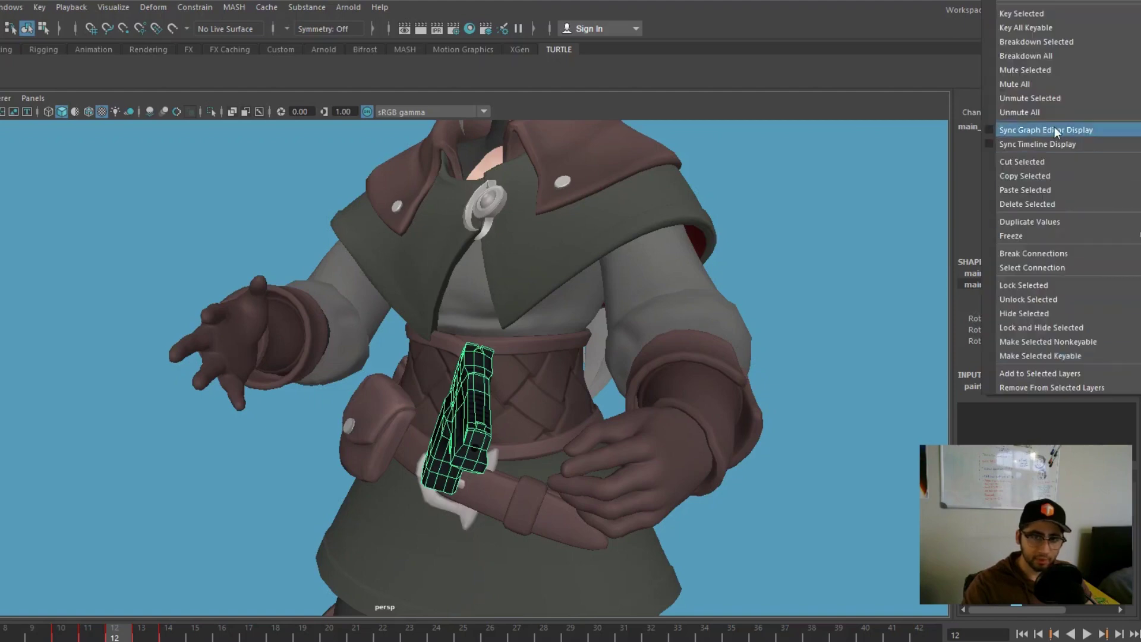
left_click(1054, 27)
At frame 13, set CTL L Hand Ik 1W0 to 0 and CTL R Hand Ik 1W1 to 1, and key both weights.
left_click(138, 637)
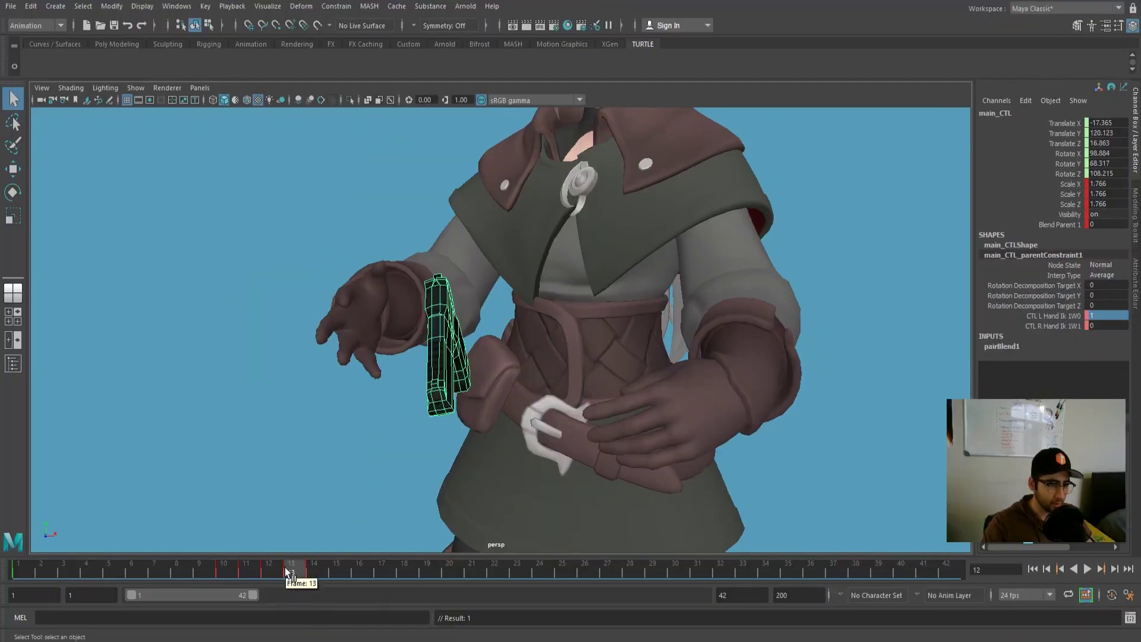
left_click(1101, 315)
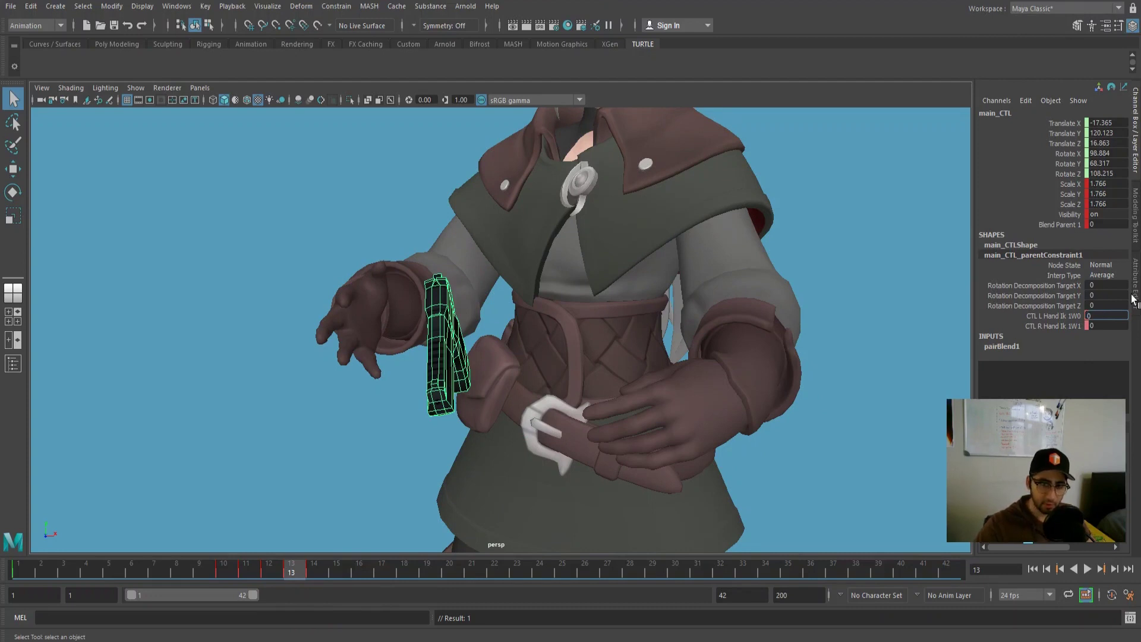
key("Return")
left_click(1115, 325)
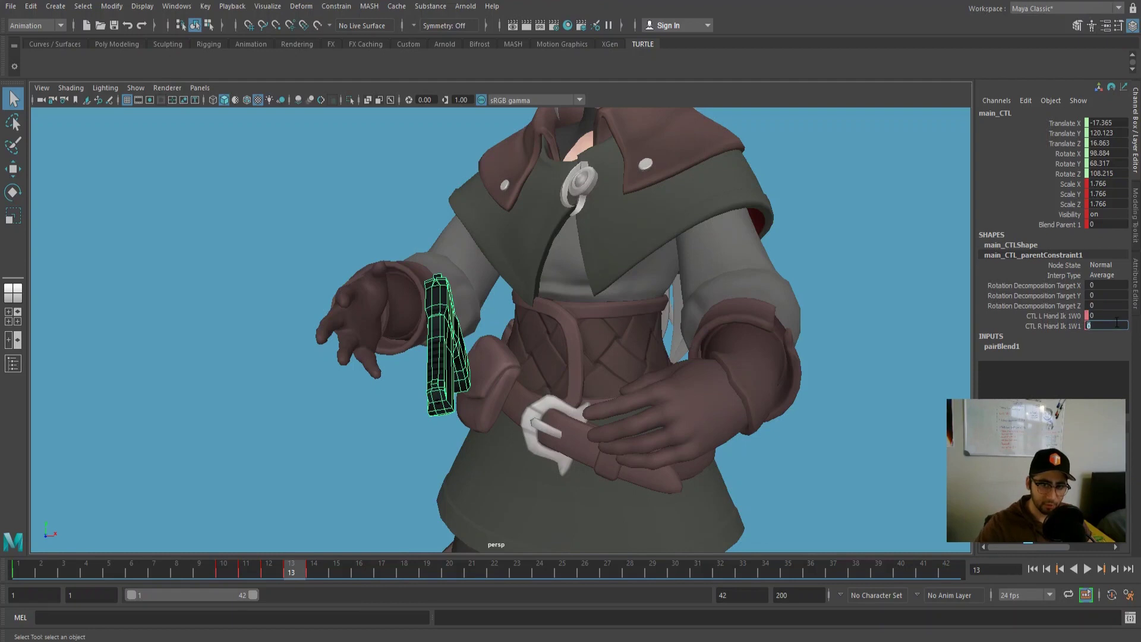
key("Return")
left_click(1062, 326)
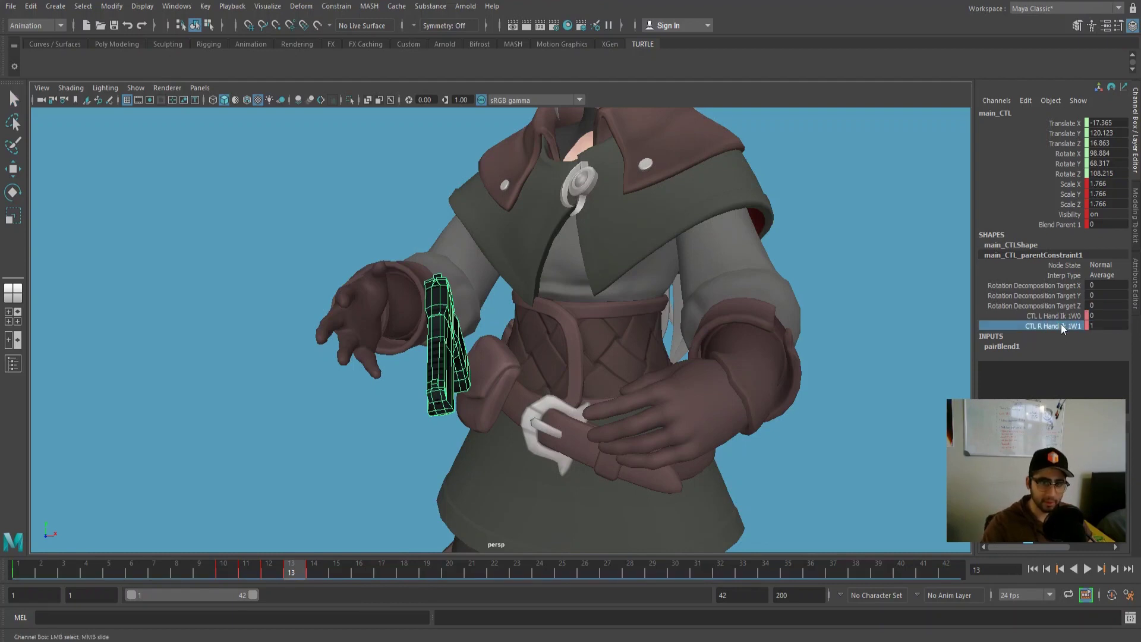
right_click(1102, 318)
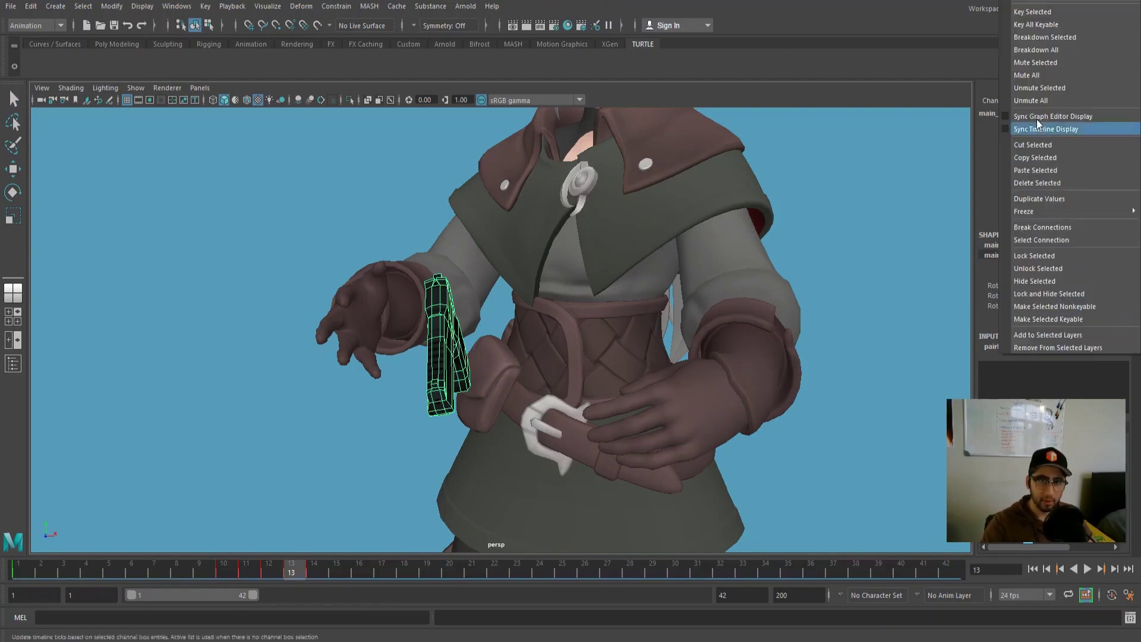
left_click(1049, 22)
right_click(1099, 326)
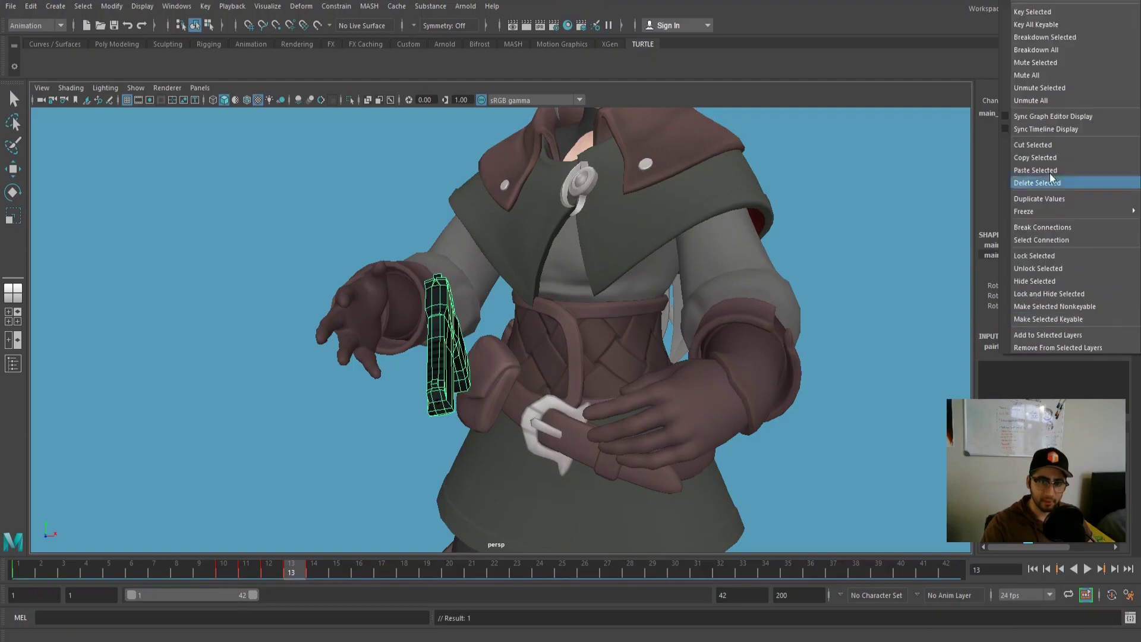
left_click(1046, 15)
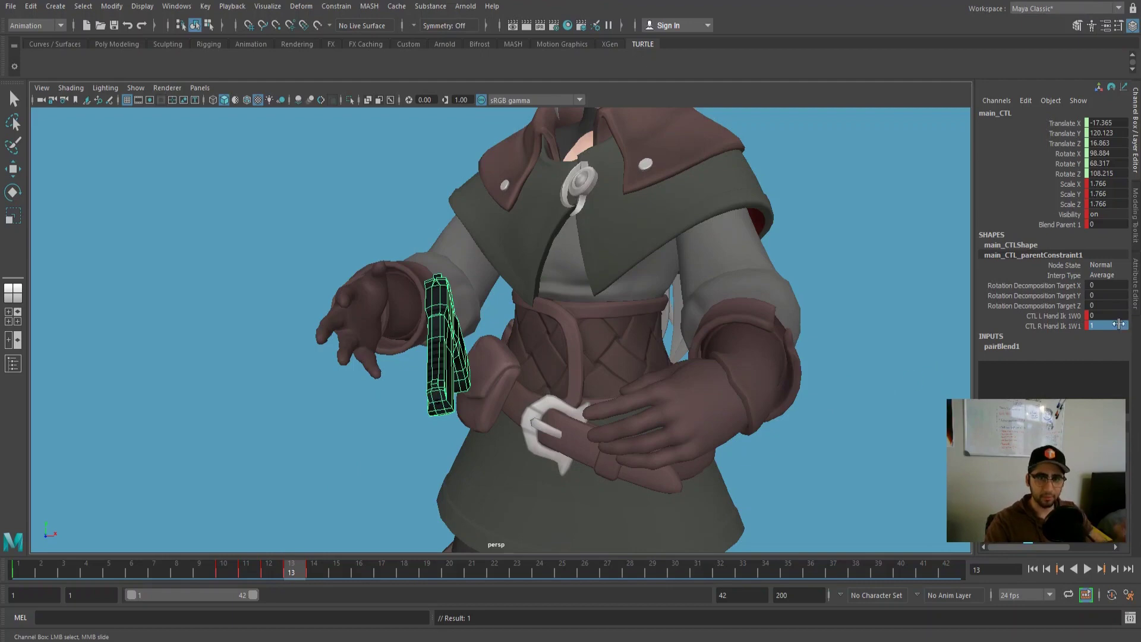
Scrub and play the animation to check the gun's handoff from the left hand to the right, with the gun deselected.
left_click_drag(242, 565, 270, 565)
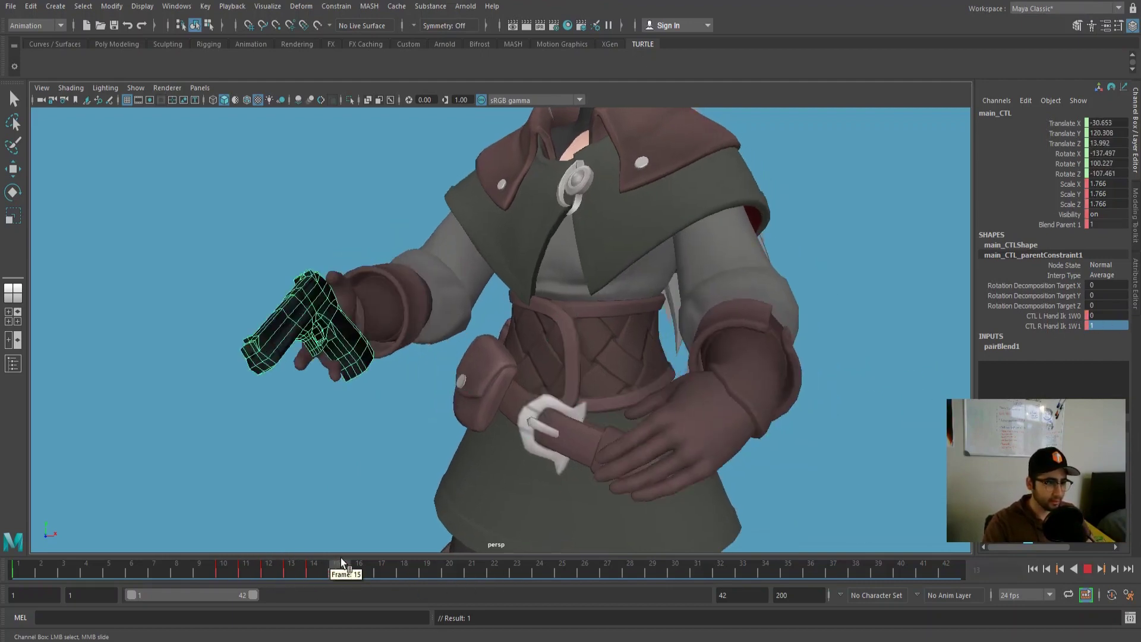
key("alt+v")
key("q")
left_click(359, 424)
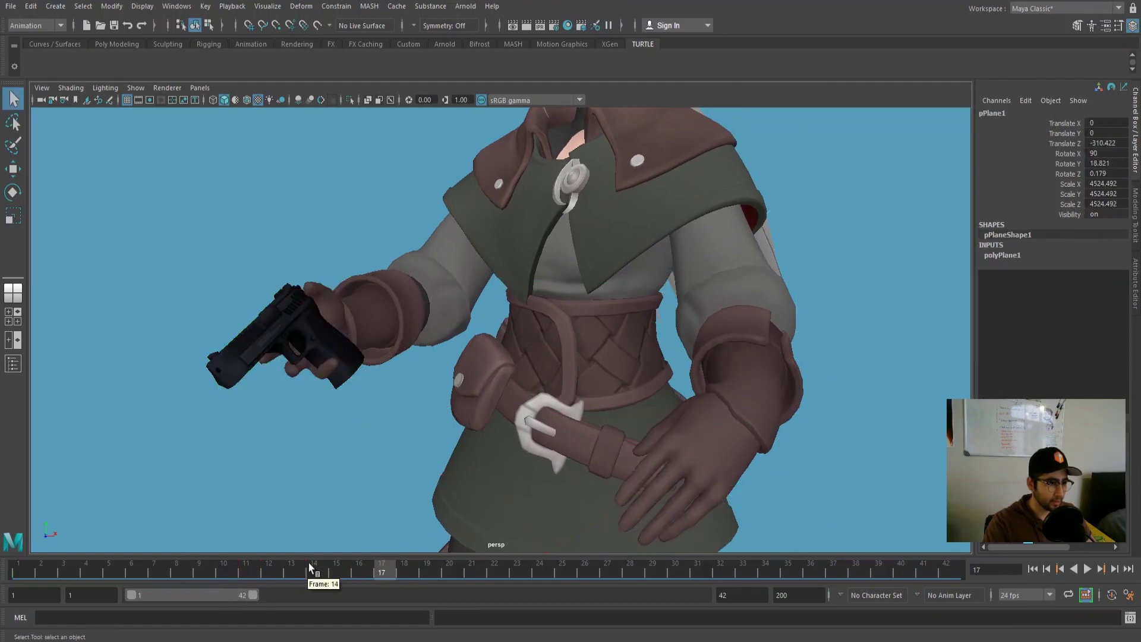
key("alt+v")
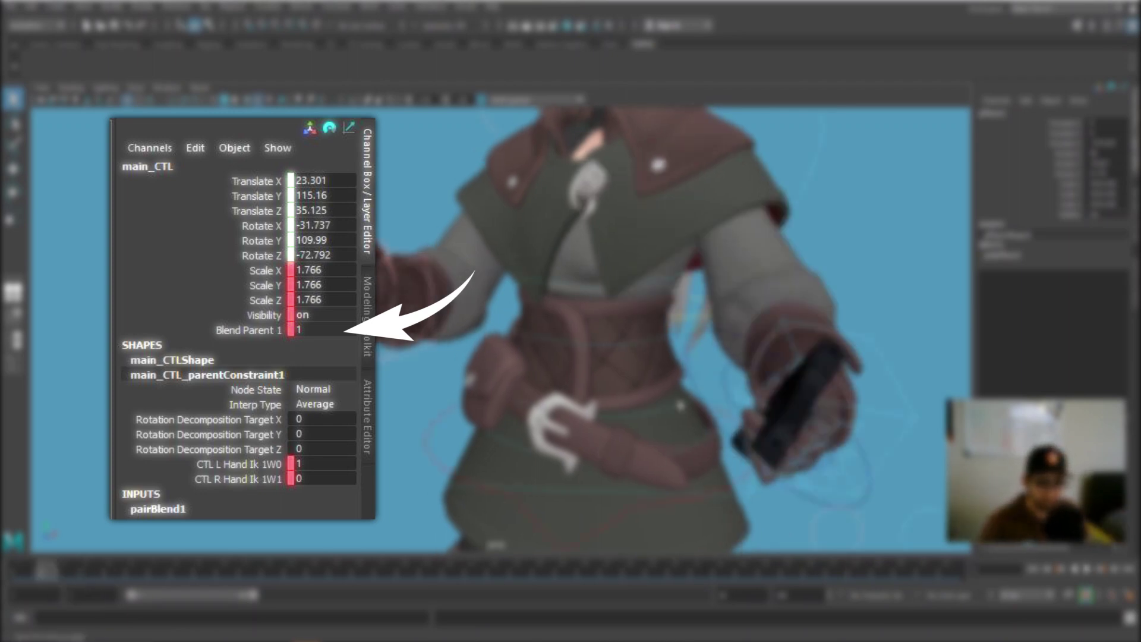
Review Blend Parent 1 and both hand weights across the keyed frames, and play back the finished handoff.
left_click(269, 570)
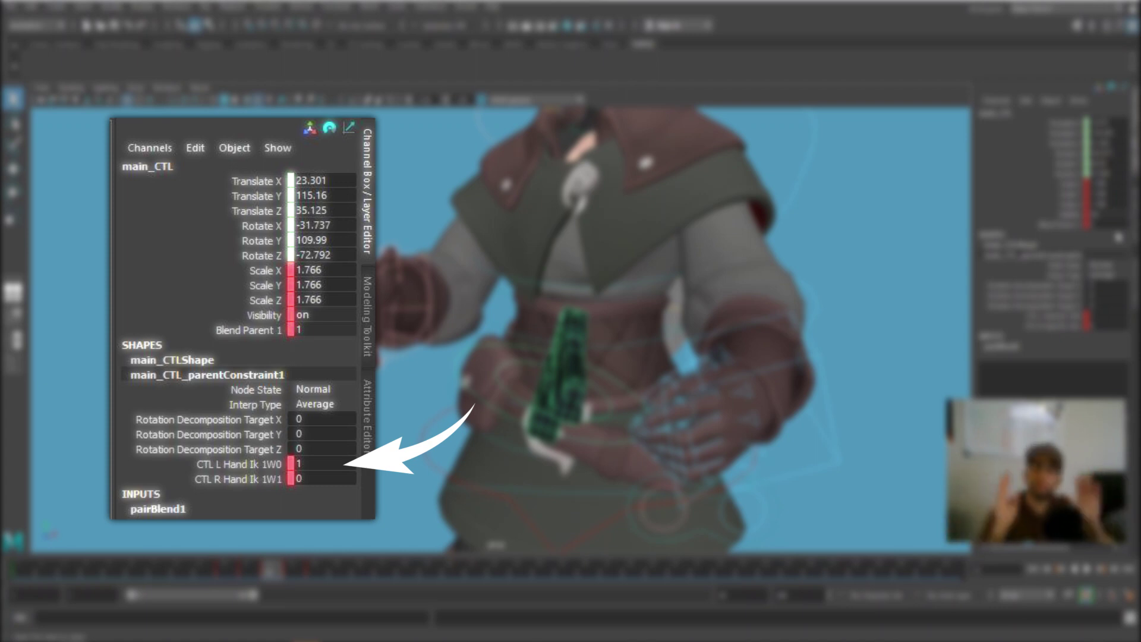
left_click(182, 570)
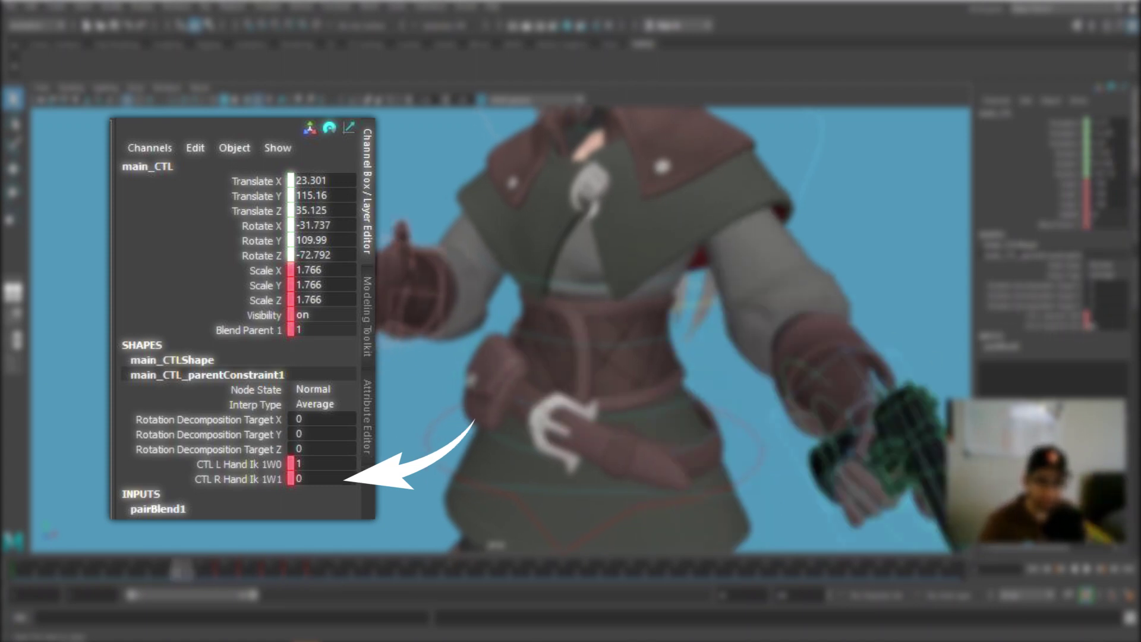
key(".")
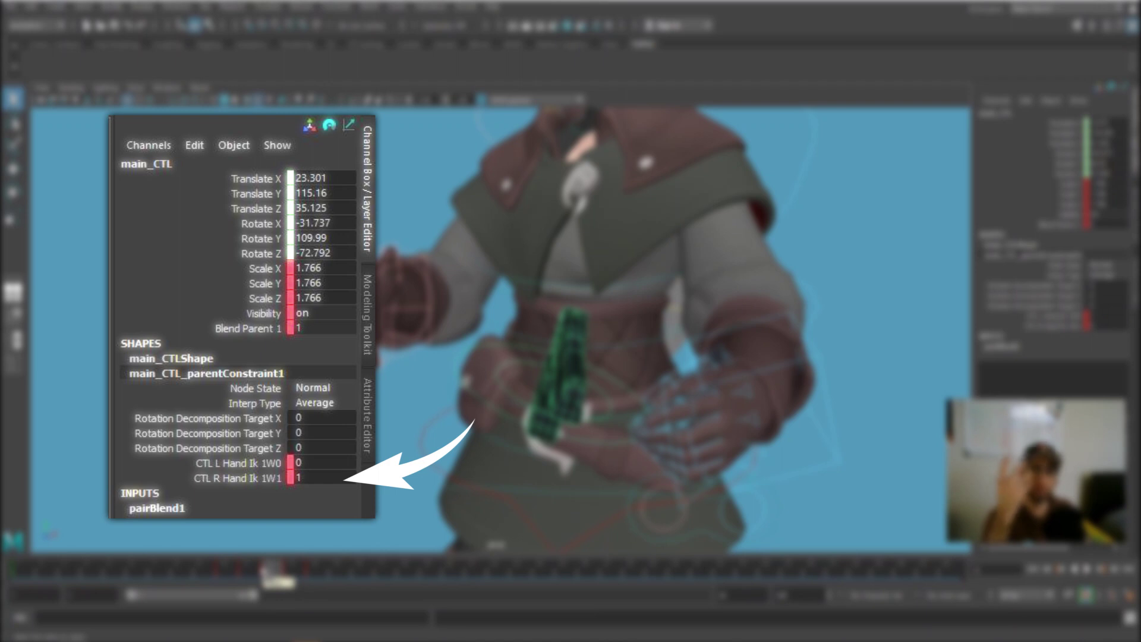
left_click(291, 571)
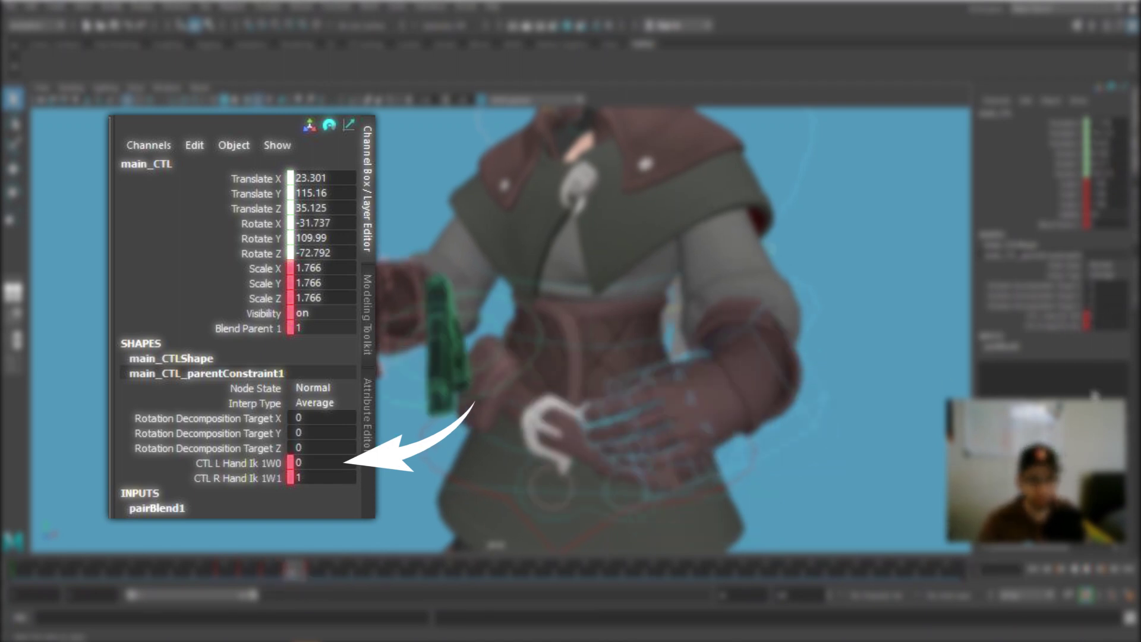
mouse_move(294, 576)
left_mouse_down()
mouse_move(272, 575)
mouse_move(295, 575)
left_mouse_up()
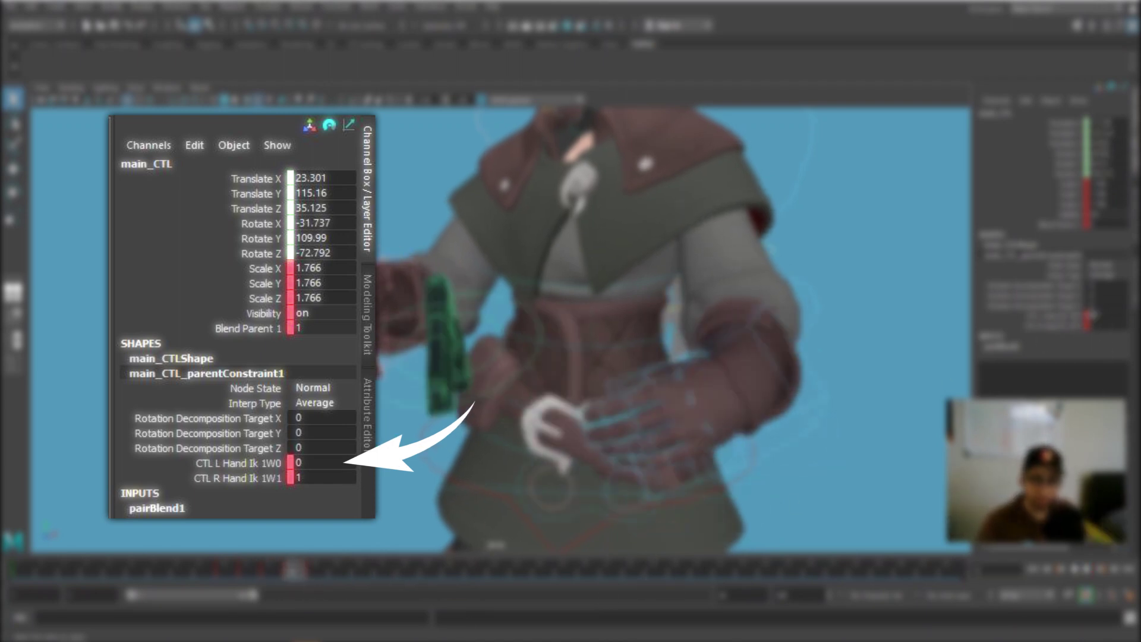
key(".")
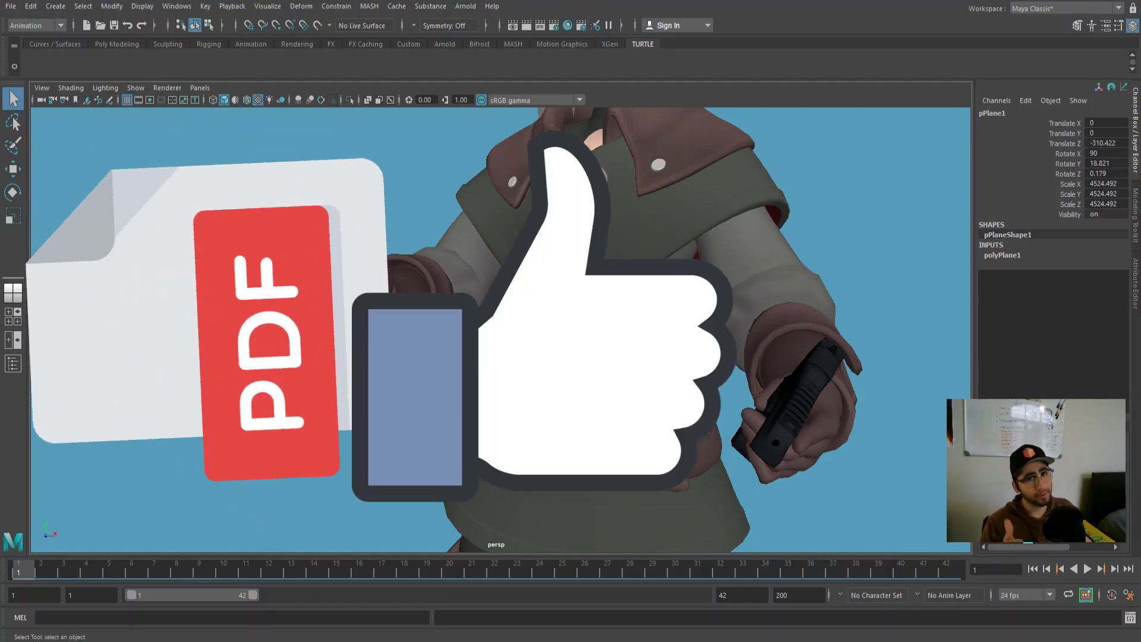
left_click(1087, 569)
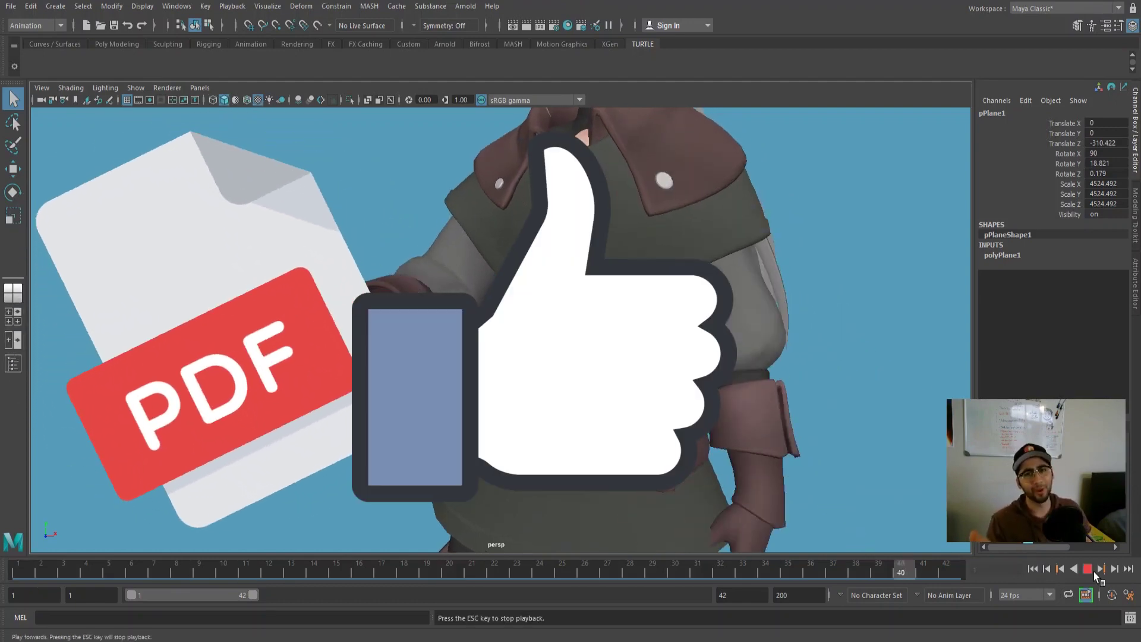